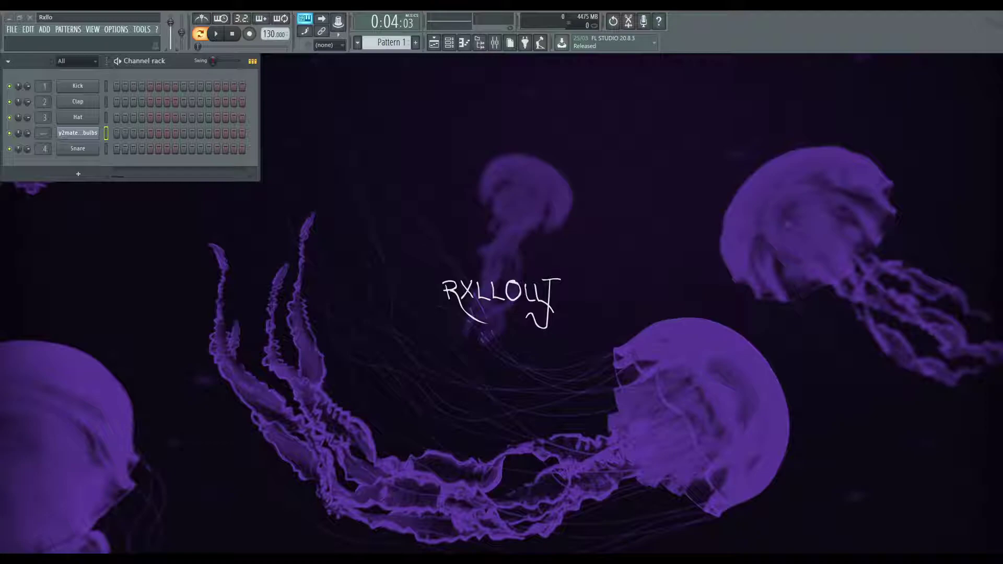
# - Set the project tempo to 140 BPM and open the Flashbulbs sample channel in Slicex
pyautogui.moveTo(275, 34); pyautogui.dragTo(274, 28)
pyautogui.click(94, 133)
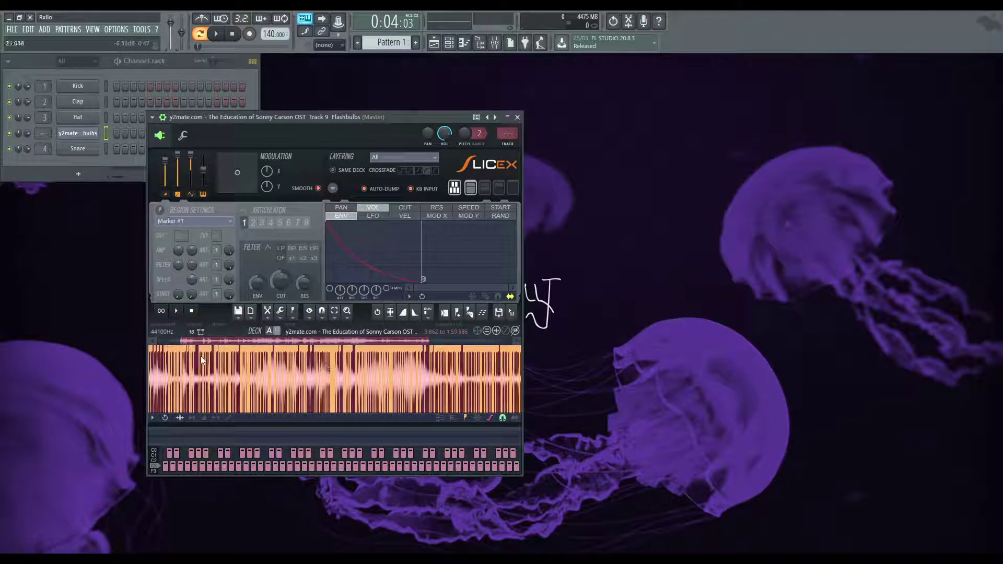
# - Select the sample's opening passage, about 4 to 10 seconds, and run playback briefly
pyautogui.moveTo(191, 340); pyautogui.dragTo(113, 339)
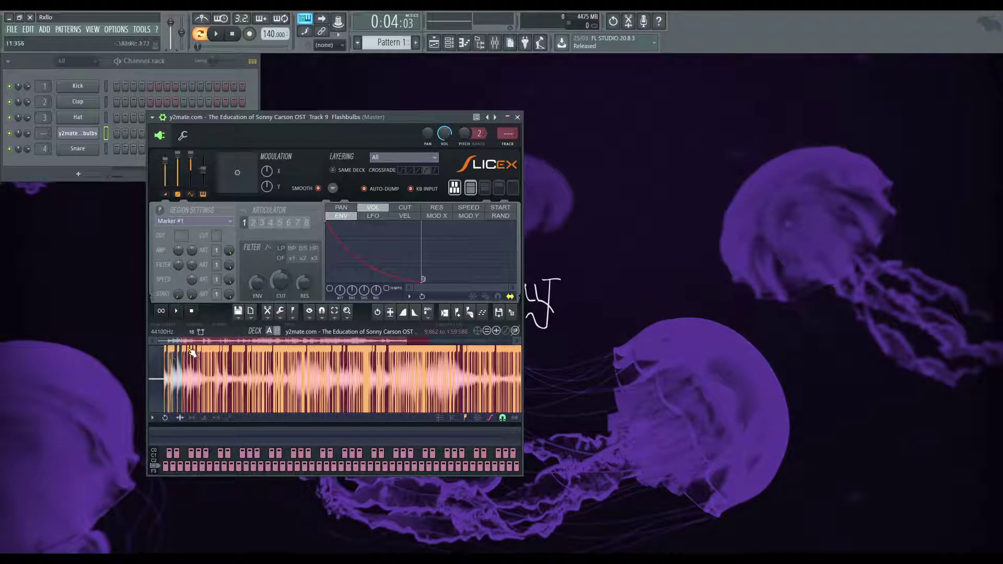
pyautogui.moveTo(177, 347)
pyautogui.mouseDown()
pyautogui.moveTo(163, 359)
pyautogui.moveTo(158, 346)
pyautogui.mouseUp()
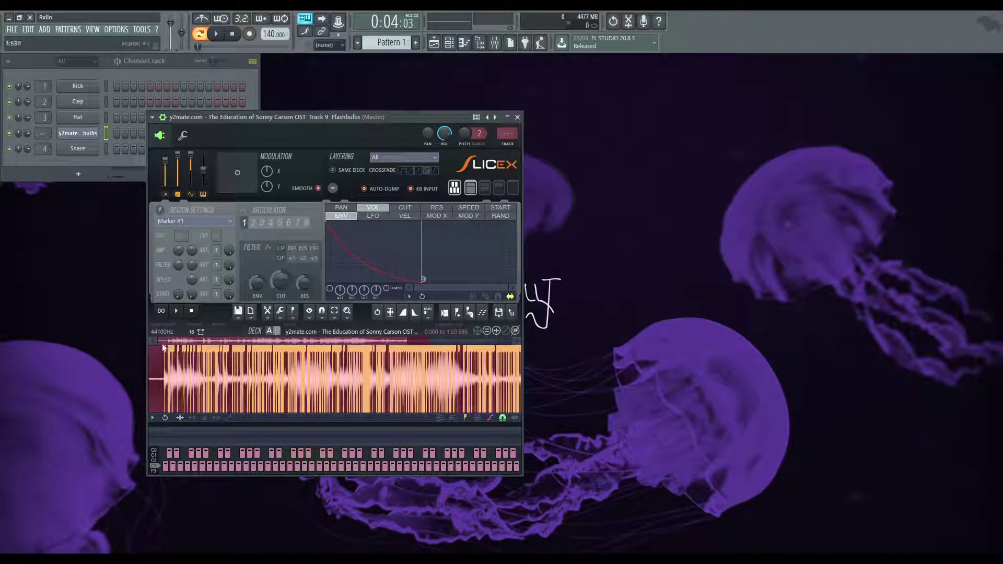
pyautogui.scroll(2, 157, 344)
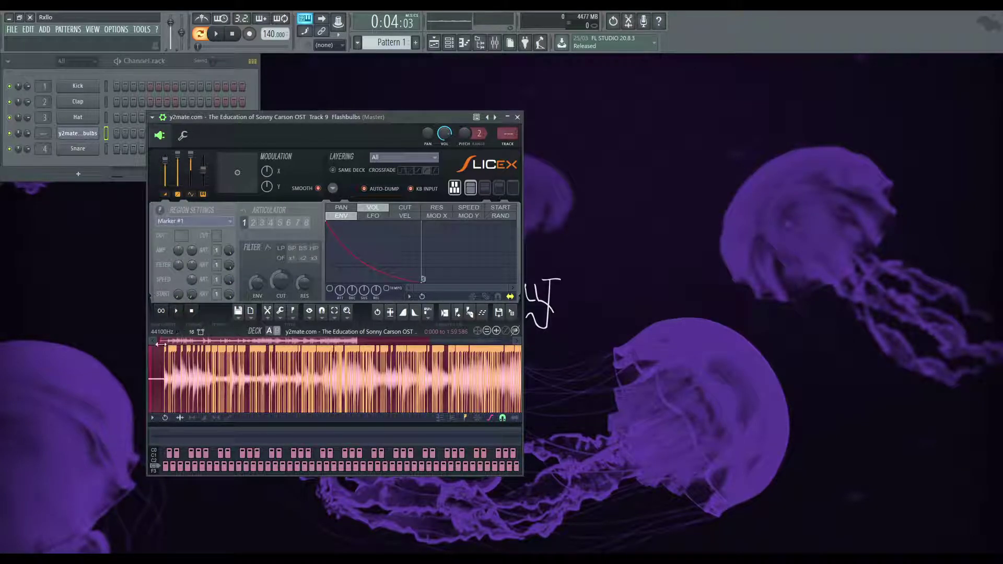
pyautogui.press('space')
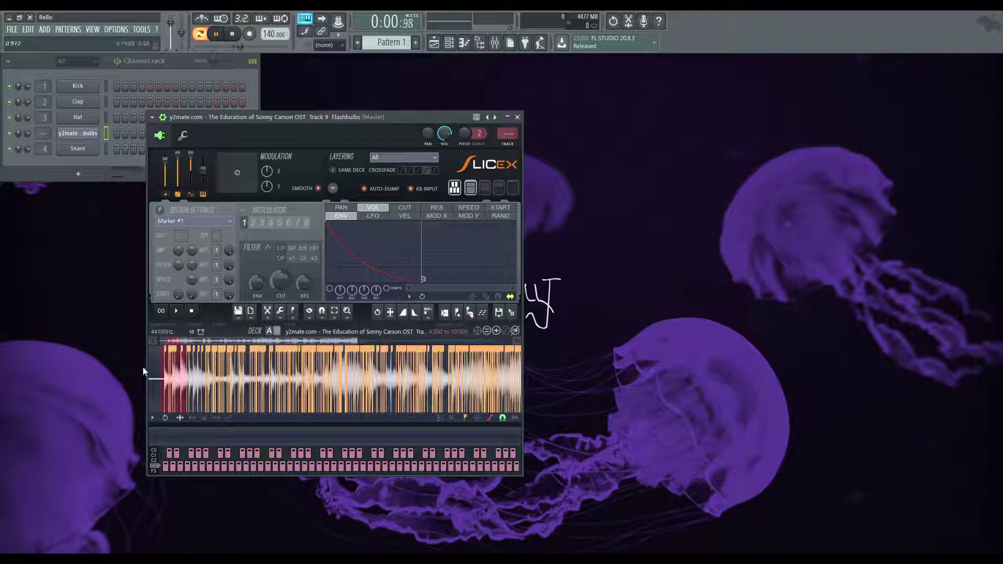
pyautogui.scroll(1, 162, 342)
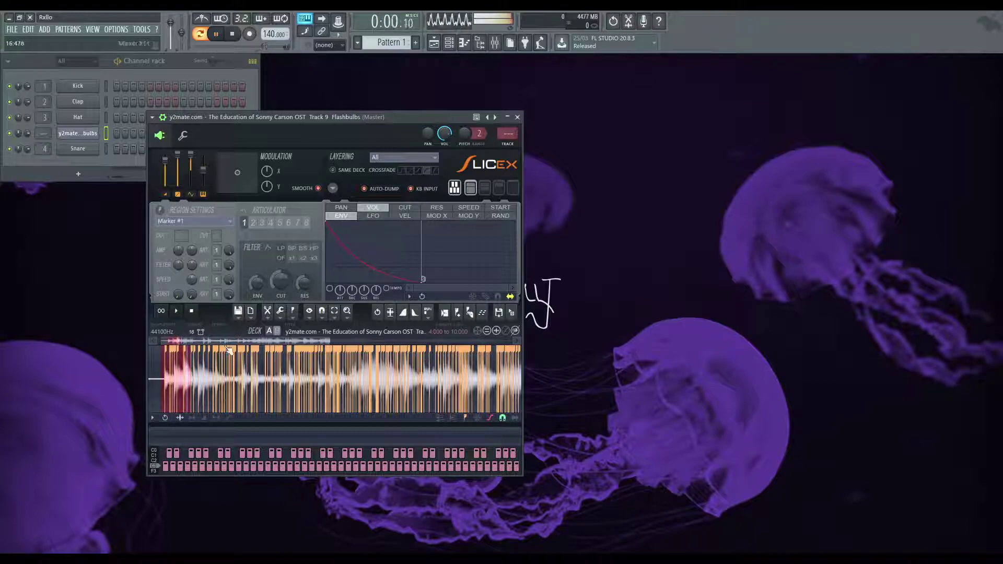
pyautogui.press('space')
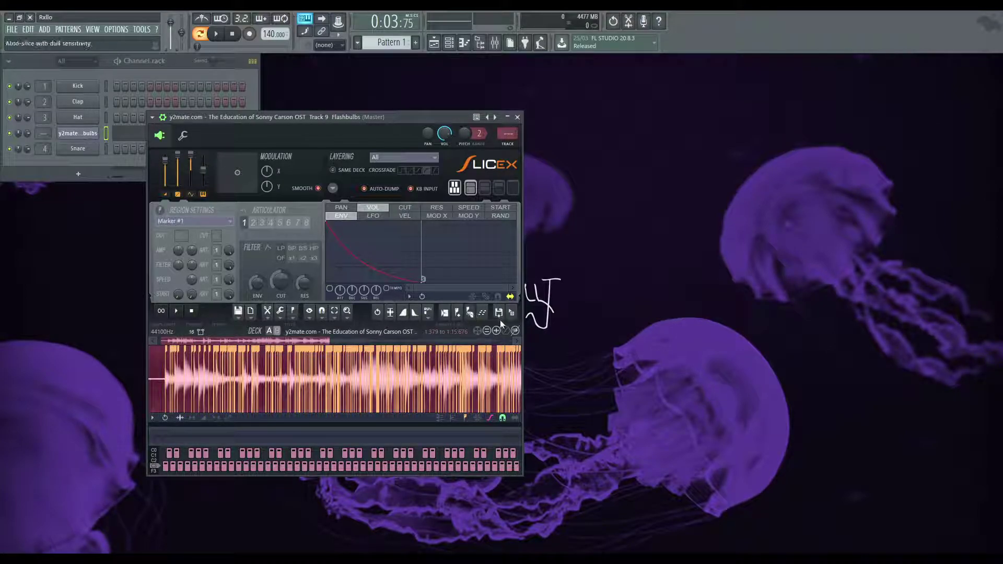
# - Re-slice the whole sample using auto-slicing with dull sensitivity
pyautogui.scroll(-3, 339, 369)
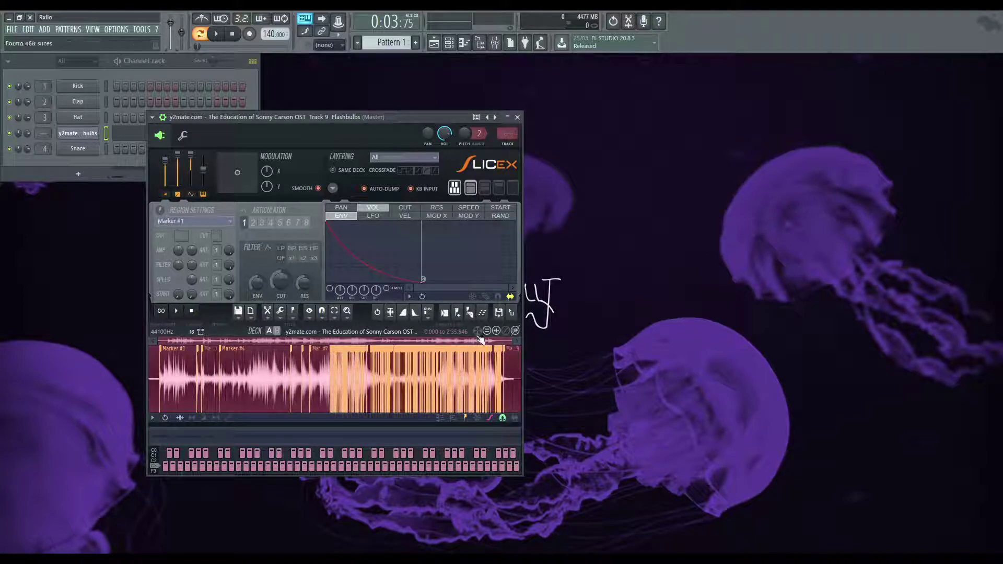
pyautogui.click(470, 314)
pyautogui.hotkey('ctrl', 'z')
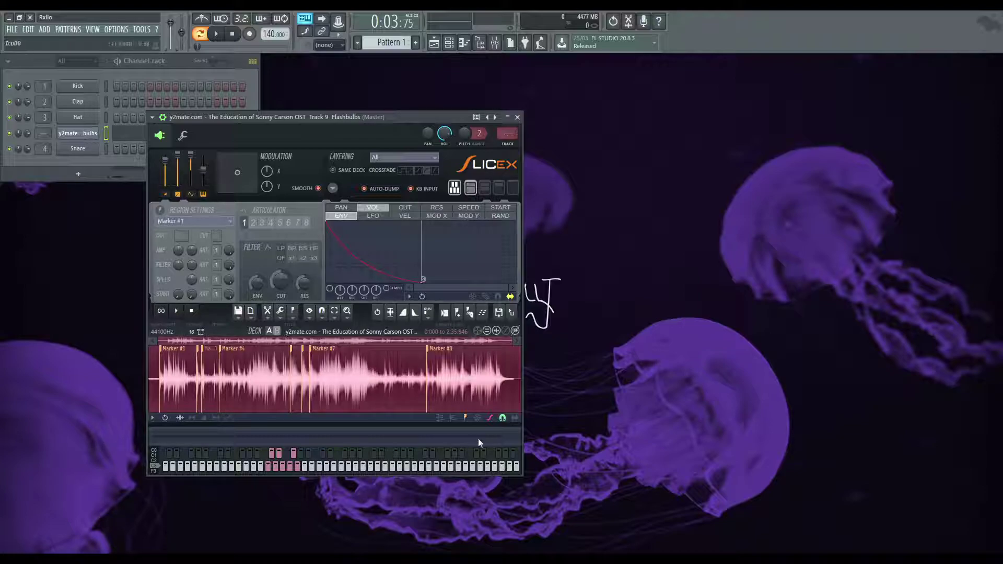
# - Examine the individual attacks between Marker #1 and Marker #2 by selecting stretches of the waveform, and reselect the whole sample
pyautogui.scroll(3, 152, 358)
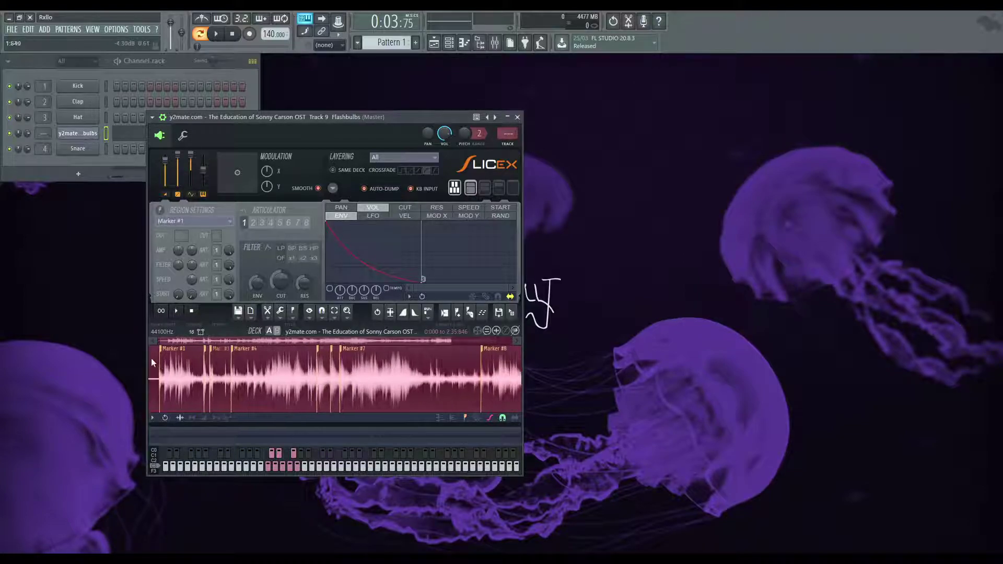
pyautogui.scroll(3, 155, 357)
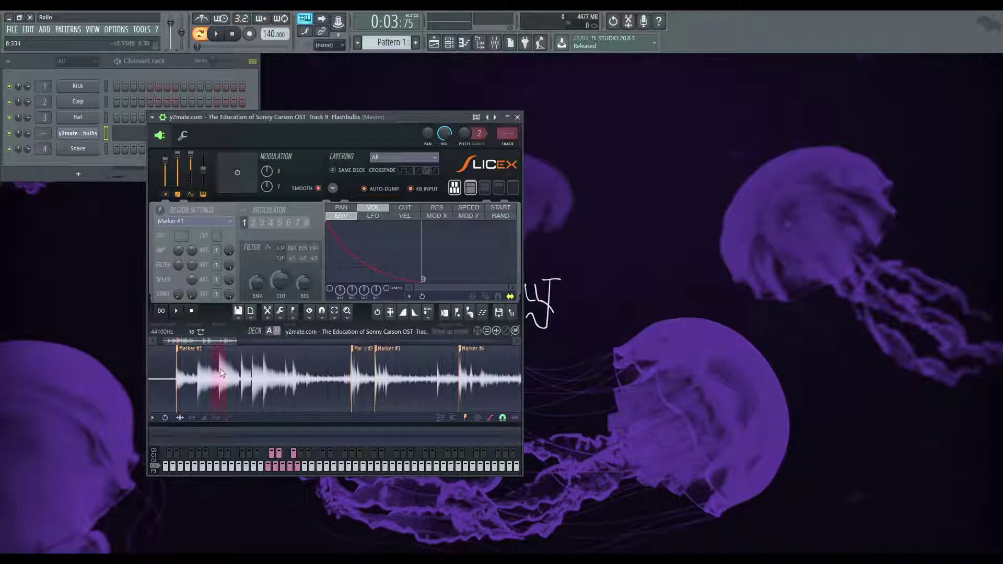
pyautogui.scroll(2, 217, 369)
pyautogui.moveTo(216, 372); pyautogui.dragTo(177, 372)
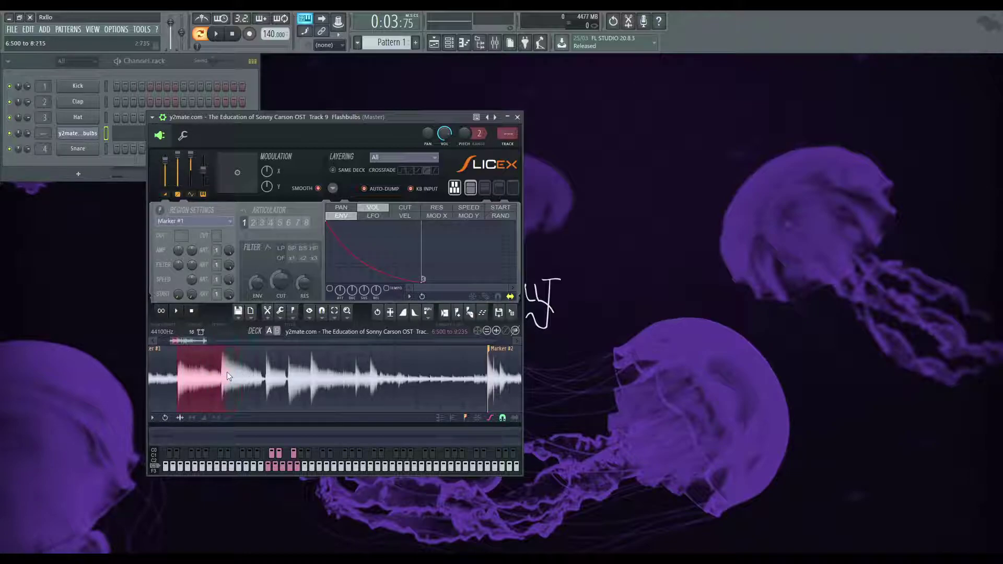
pyautogui.scroll(2, 220, 371)
pyautogui.scroll(1, 222, 366)
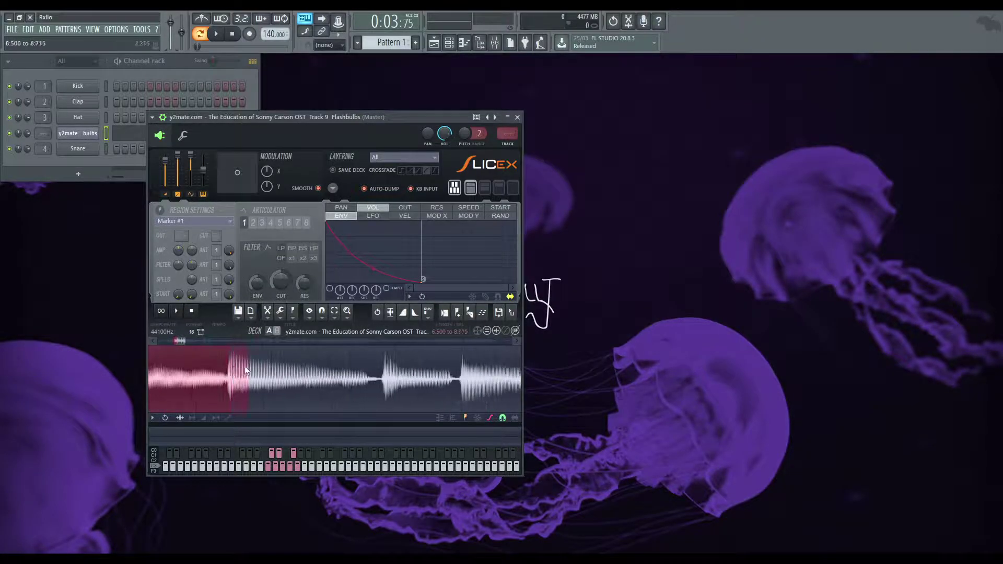
pyautogui.scroll(1, 355, 375)
pyautogui.scroll(-2, 356, 374)
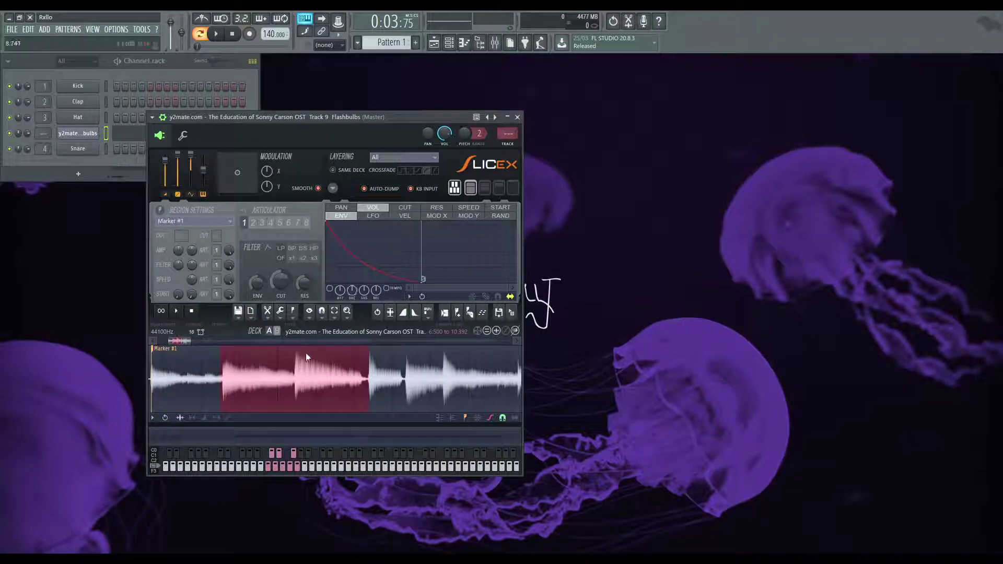
pyautogui.scroll(-3, 300, 357)
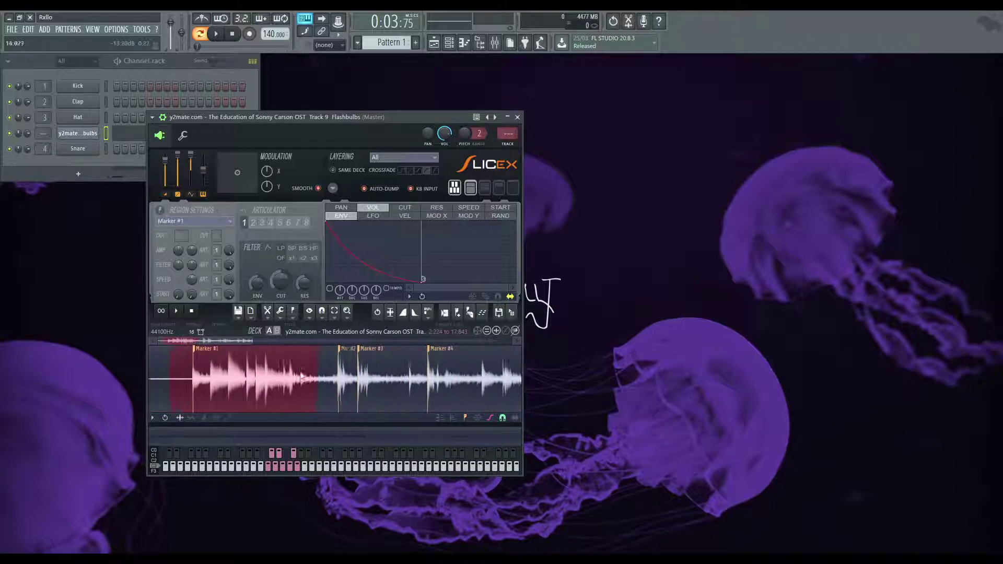
pyautogui.scroll(-4, 300, 377)
pyautogui.hotkey('ctrl', 'a')
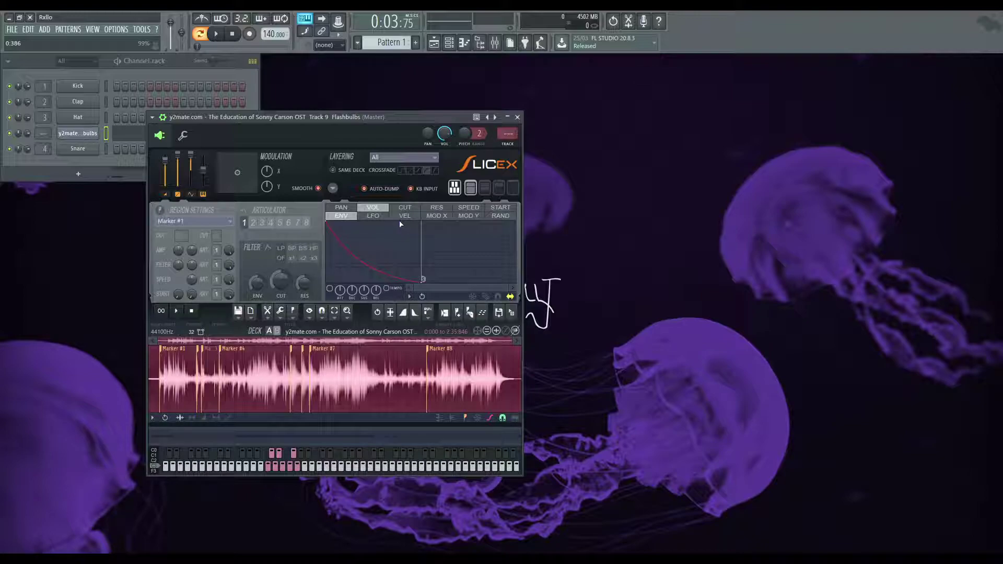
# - Switch Auto-dump off and back on, move the Slicex window clear of the channel rack, and auto-slice the sample finely
pyautogui.click(376, 194)
pyautogui.moveTo(375, 121); pyautogui.dragTo(473, 118)
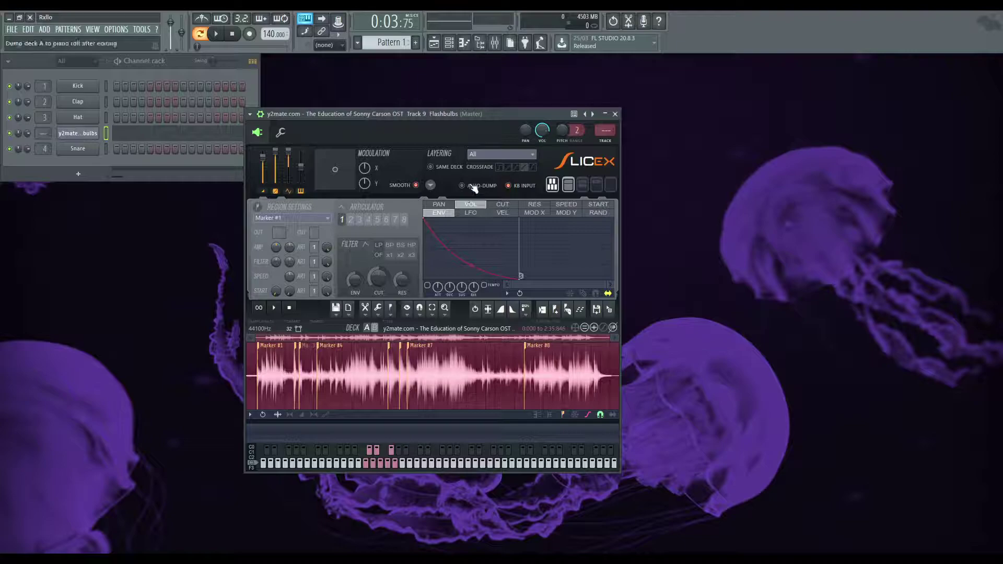
pyautogui.click(473, 186)
pyautogui.click(581, 320)
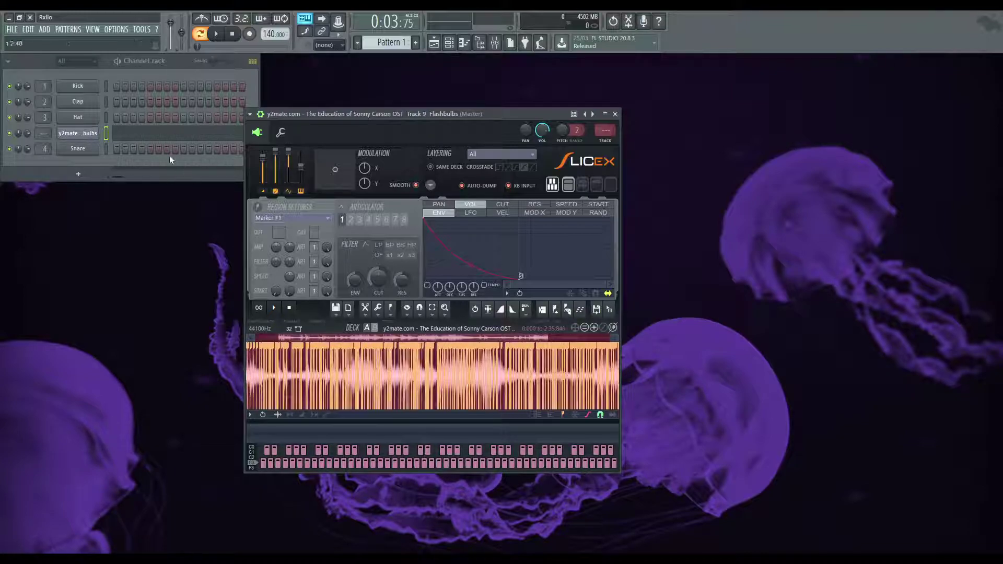
# - Examine the dumped slice notes in the sample's piano roll, play them briefly and return to Slicex
pyautogui.click(176, 134)
pyautogui.scroll(-6, 280, 286)
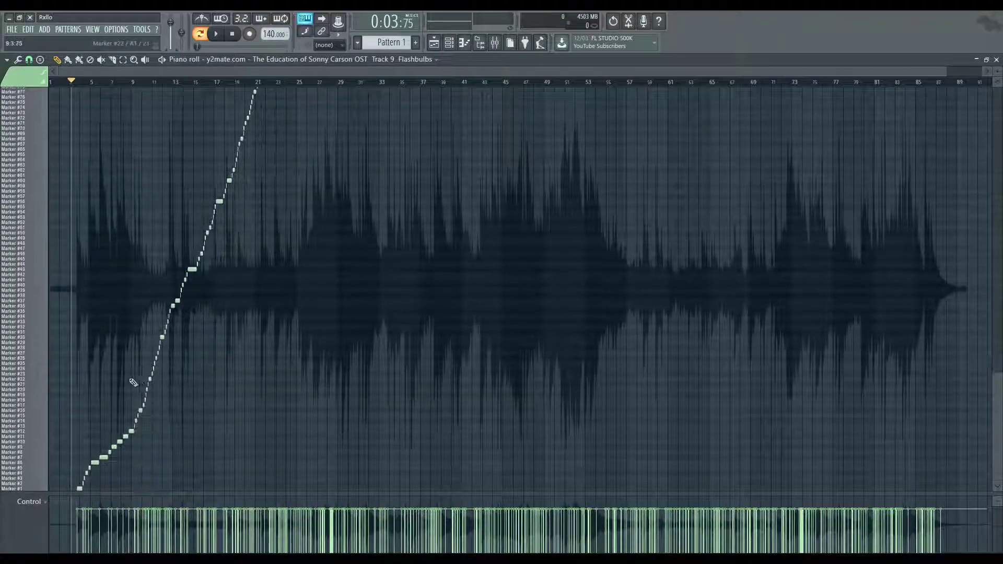
pyautogui.scroll(6, 94, 392)
pyautogui.press('space')
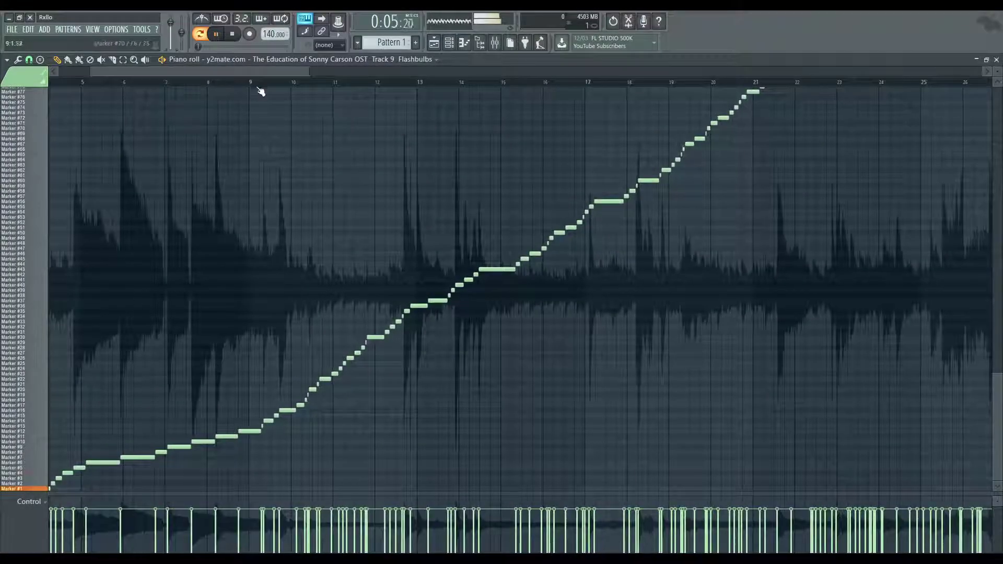
pyautogui.press('space')
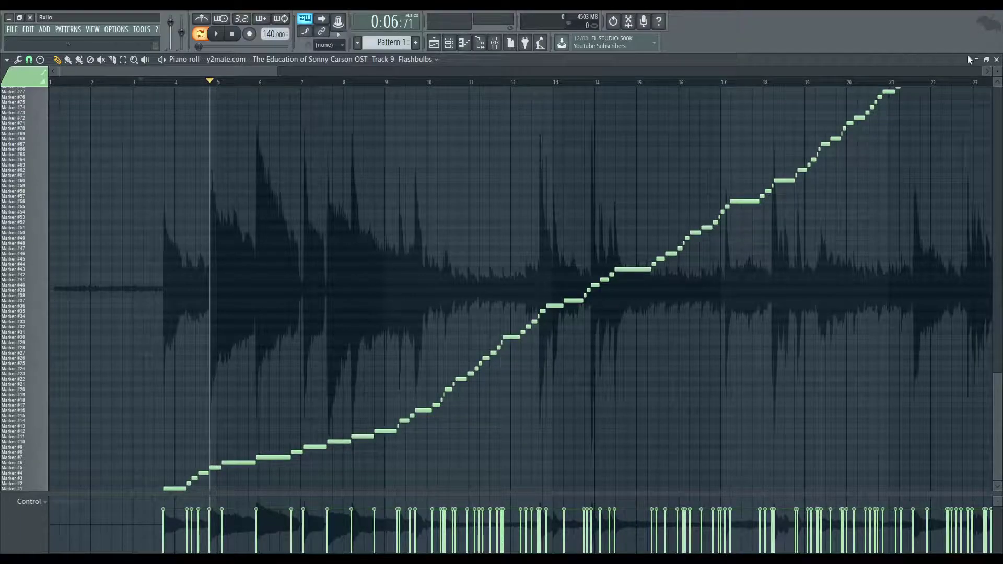
pyautogui.click(996, 59)
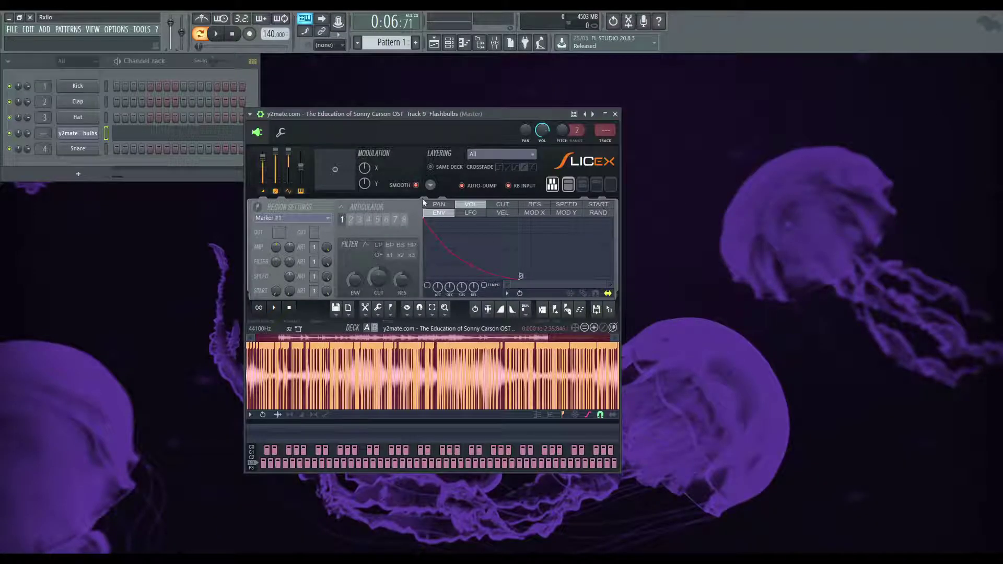
# - Turn off Auto-dump and check the slice notes in the piano roll again before returning to Slicex
pyautogui.click(473, 186)
pyautogui.scroll(-5, 235, 260)
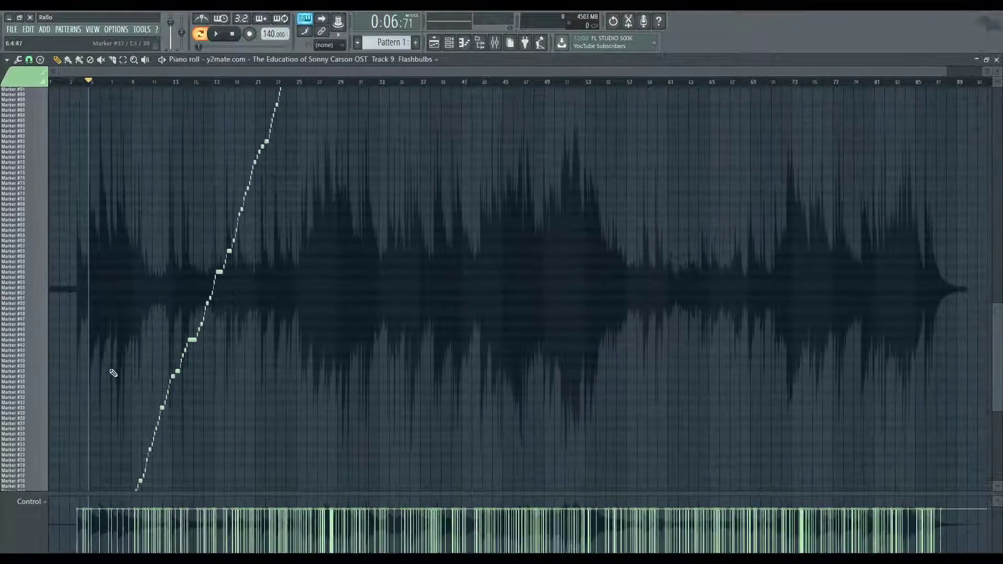
pyautogui.scroll(3, 82, 421)
pyautogui.scroll(2, 108, 418)
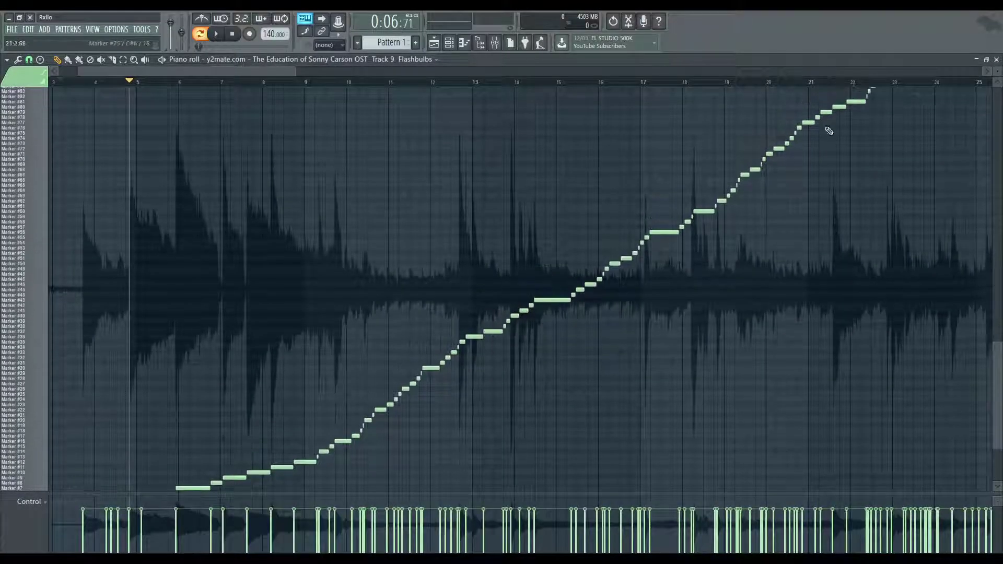
pyautogui.click(997, 59)
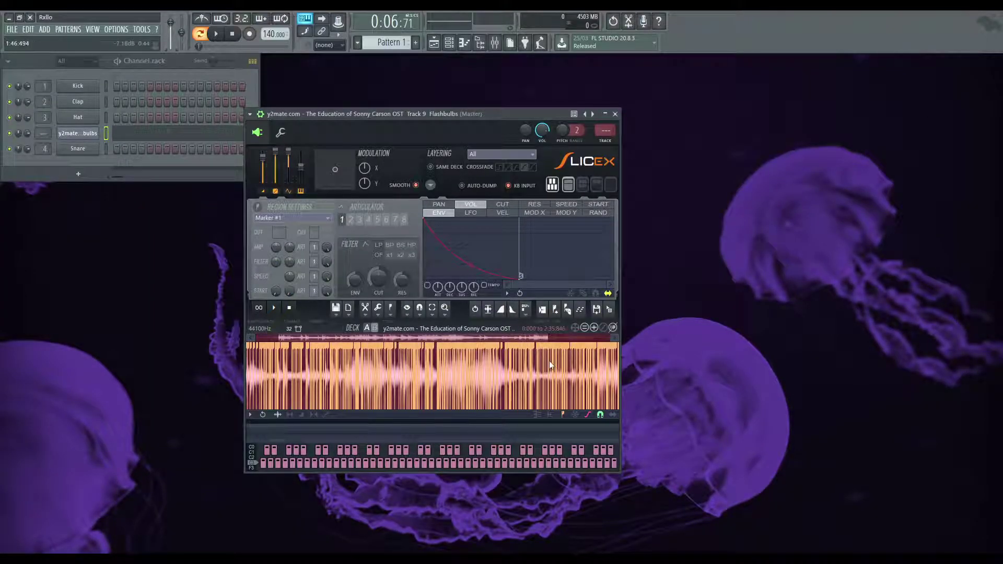
# - Auto-slice the sample with dull sensitivity and add a slice marker at the strong attack following Marker #4
pyautogui.scroll(3, 550, 360)
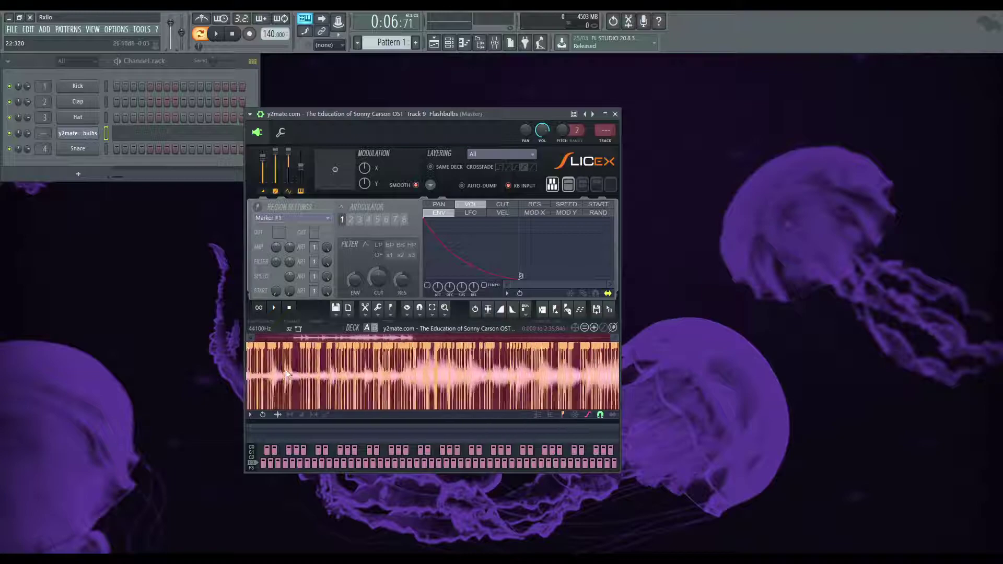
pyautogui.click(544, 310)
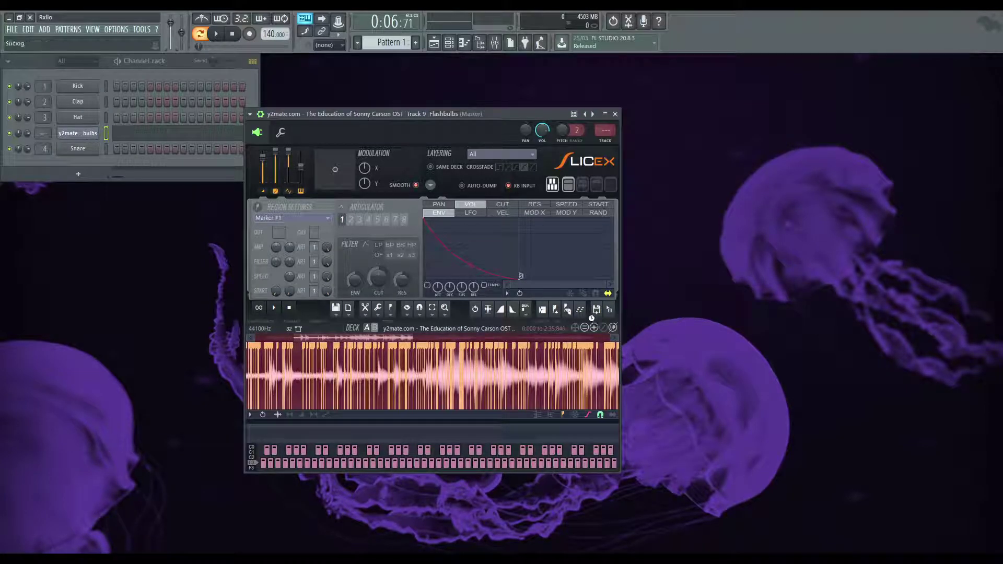
pyautogui.scroll(8, 354, 370)
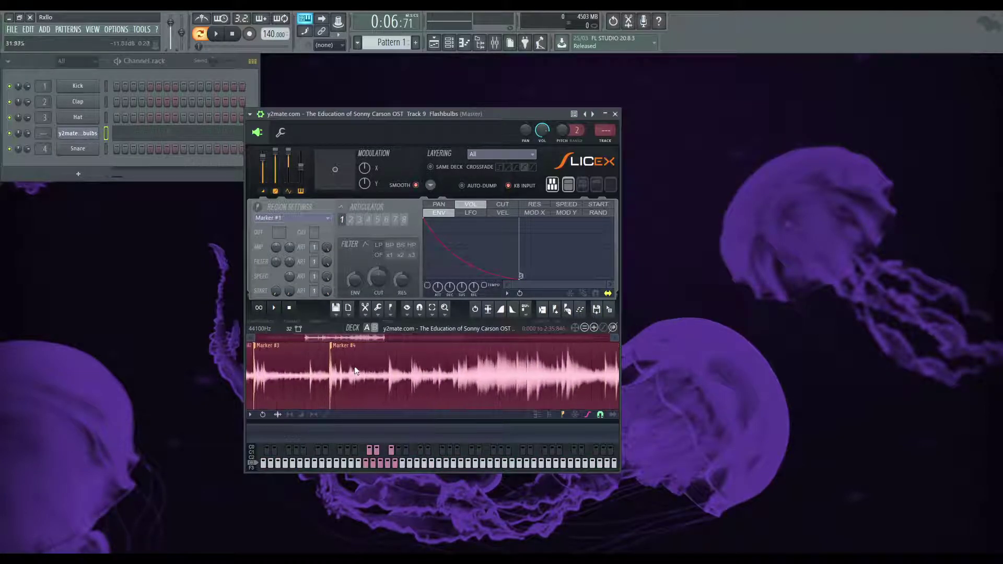
pyautogui.moveTo(396, 374); pyautogui.dragTo(400, 374)
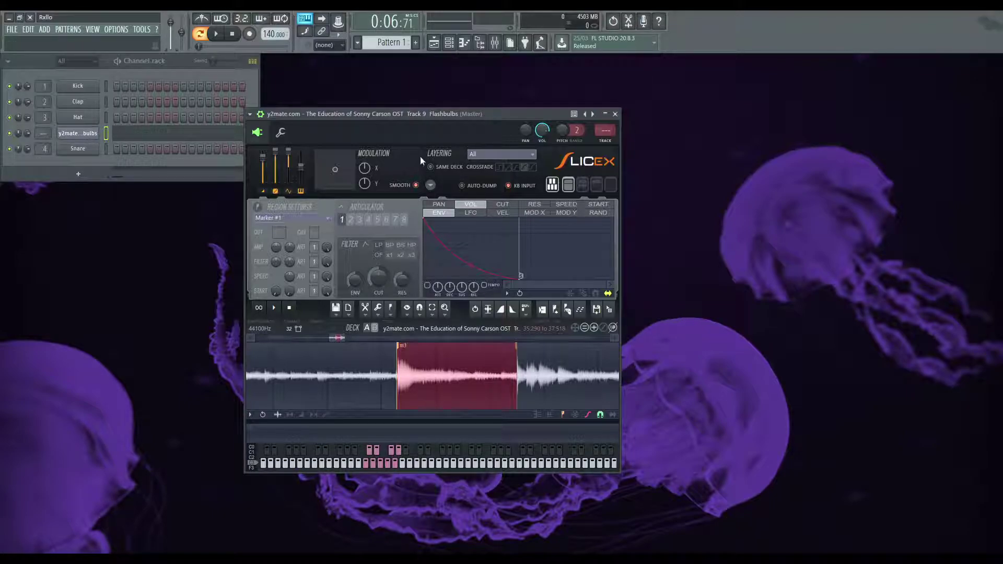
# - Compare the piano roll's existing notes with the updated marker list and close the piano roll
pyautogui.click(281, 311)
pyautogui.press('F7')
pyautogui.scroll(-5, 157, 224)
pyautogui.scroll(5, 32, 268)
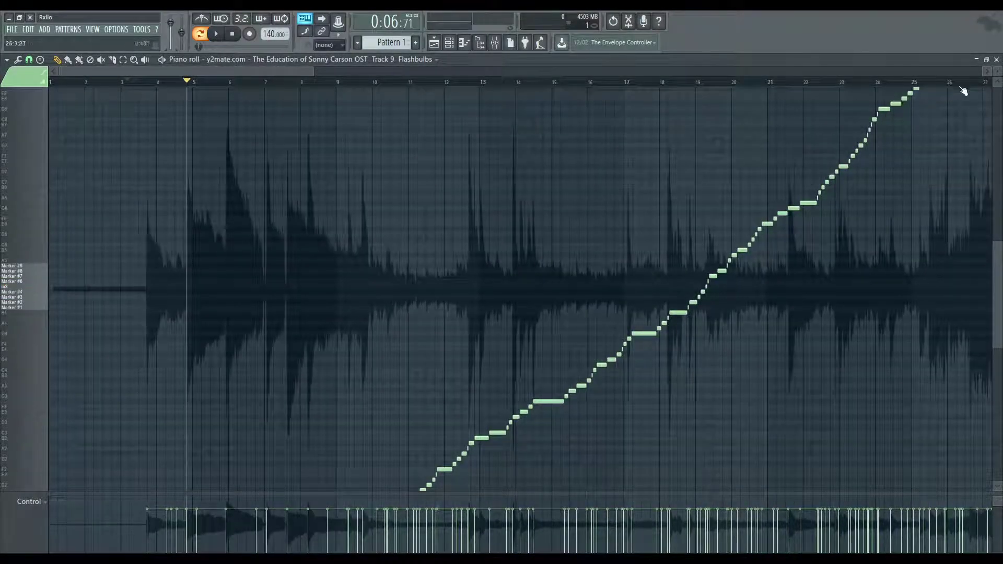
pyautogui.click(995, 60)
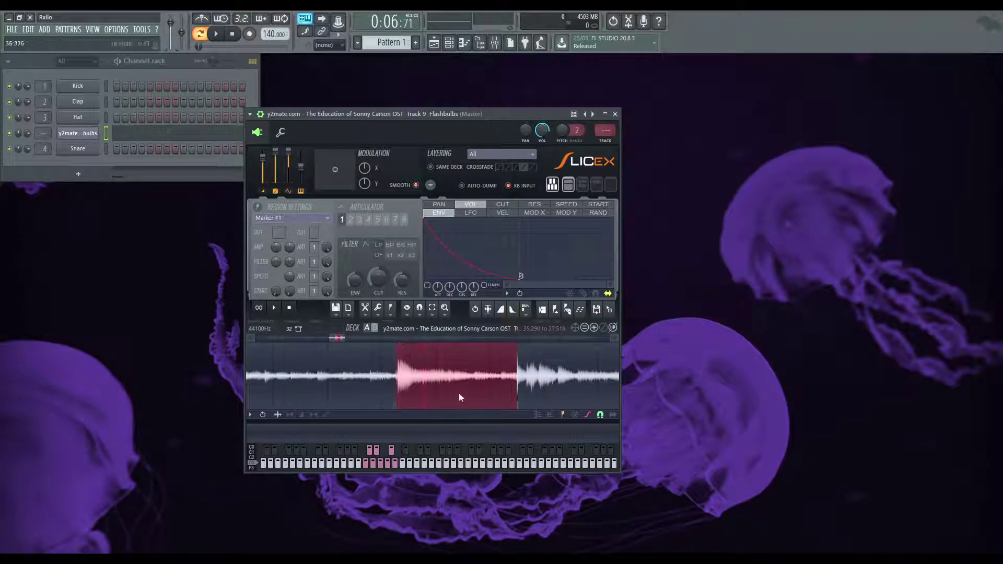
# - Select the passage after Marker #4, about 33.9 to 42.0 seconds, move the Slicex window and review the surrounding markers
pyautogui.scroll(-6, 425, 381)
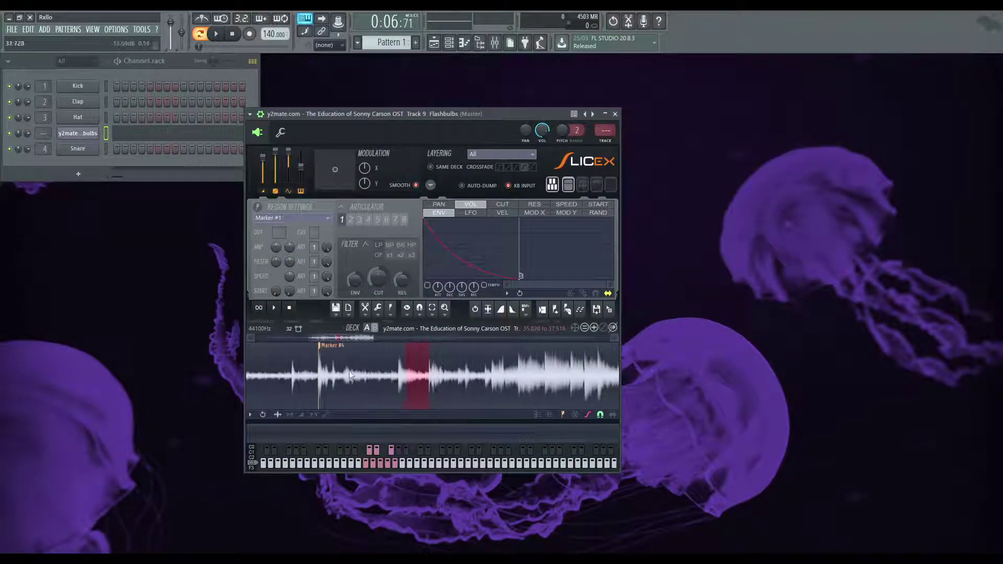
pyautogui.scroll(-1, 412, 360)
pyautogui.scroll(-1, 412, 360)
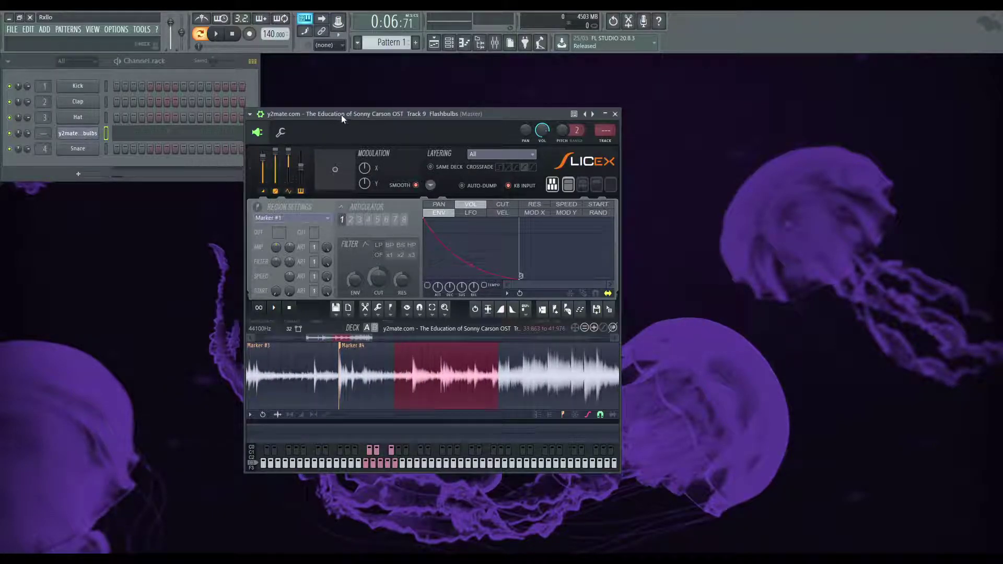
pyautogui.moveTo(341, 114); pyautogui.dragTo(395, 101)
pyautogui.scroll(-3, 430, 341)
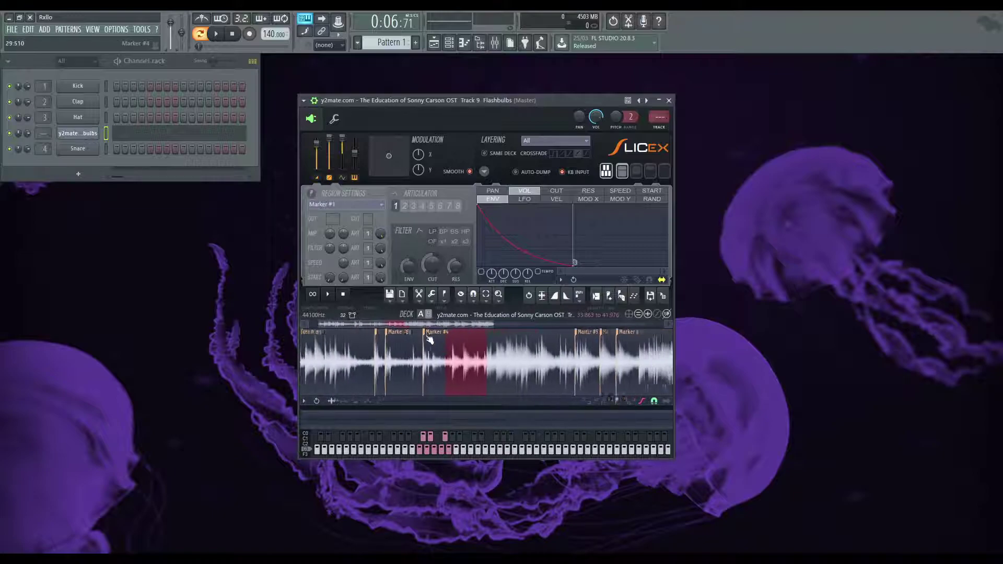
pyautogui.scroll(-2, 429, 339)
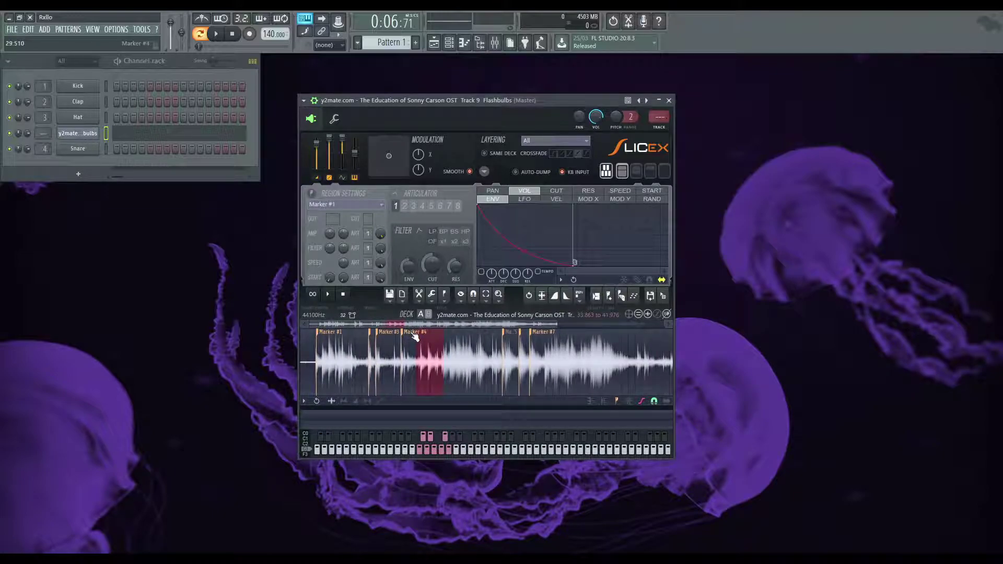
# - Check the marker spacing across the whole waveform and auto-slice the sample with medium sensitivity
pyautogui.scroll(-5, 455, 372)
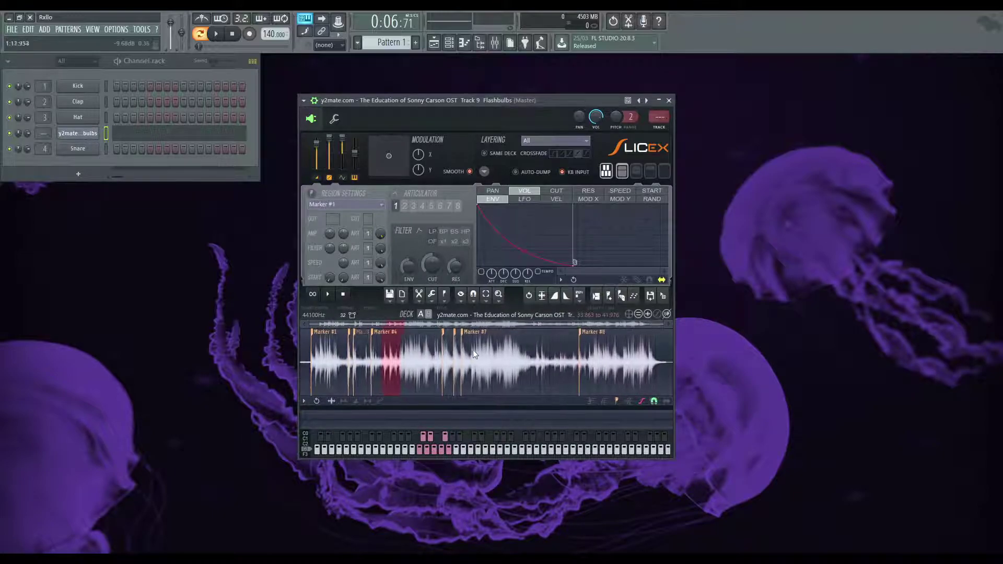
pyautogui.scroll(-4, 483, 337)
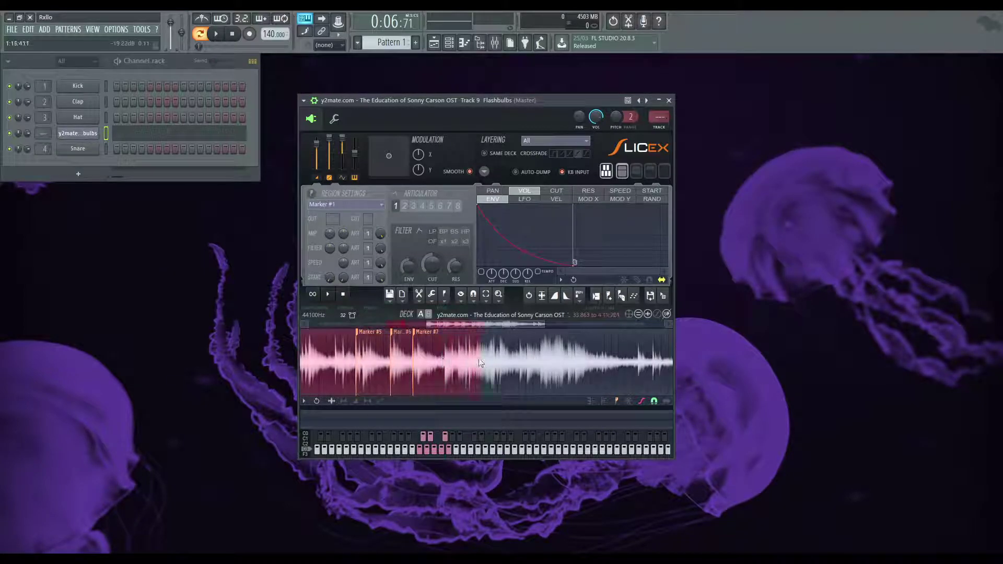
pyautogui.scroll(-5, 399, 356)
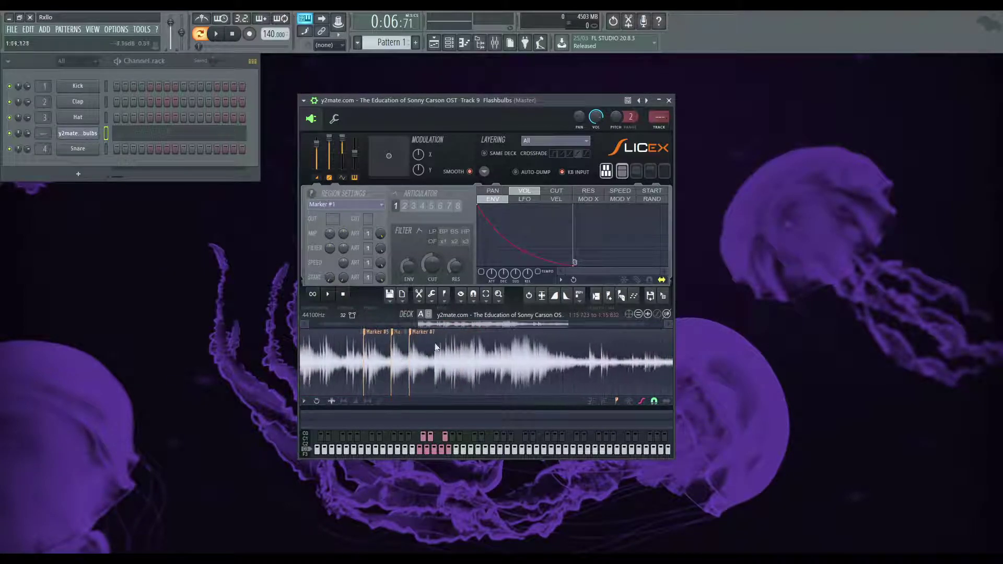
pyautogui.scroll(5, 579, 340)
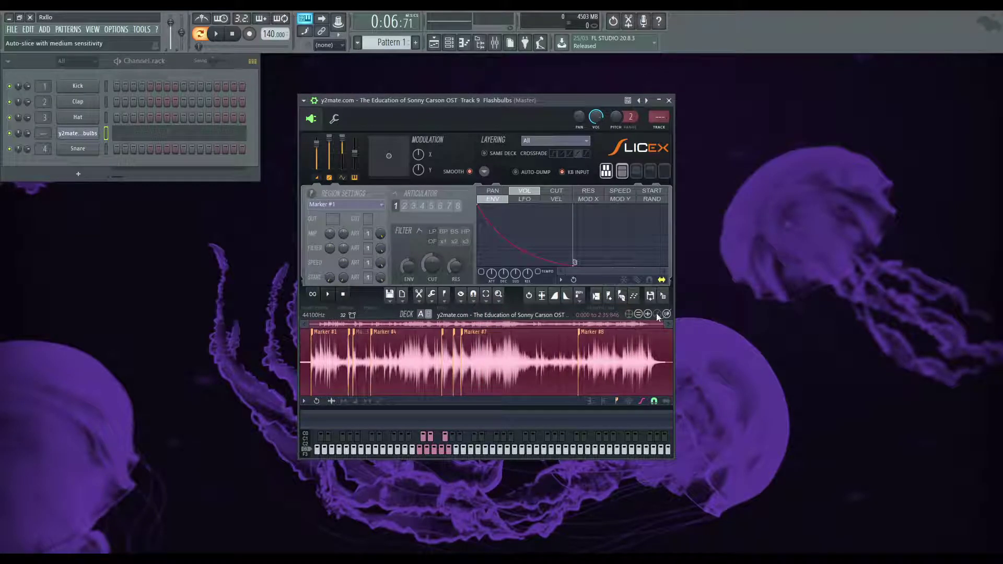
pyautogui.click(632, 295)
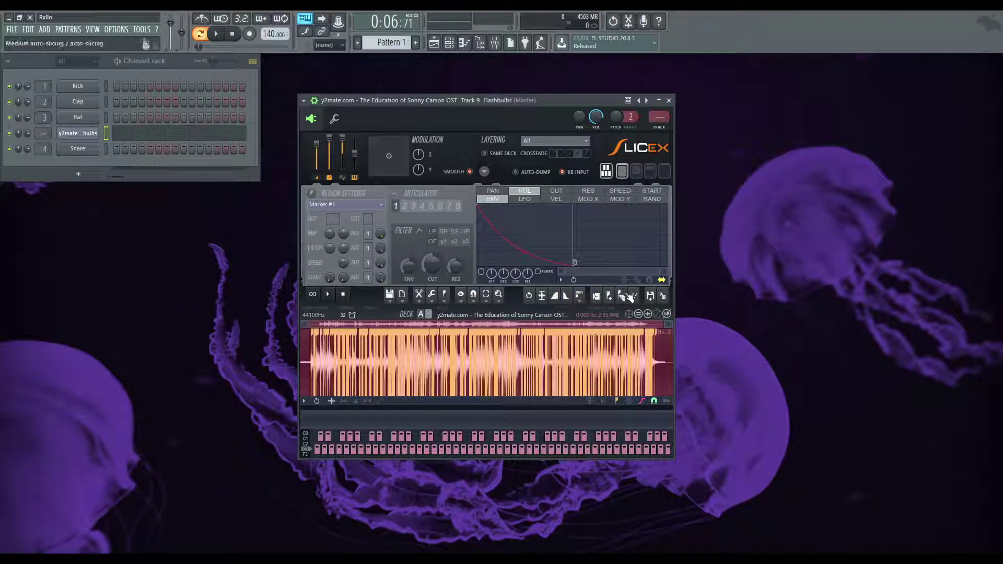
# - Try a denser auto-slicing of the sample, followed by evenly spaced slice markers across the whole waveform
pyautogui.click(647, 314)
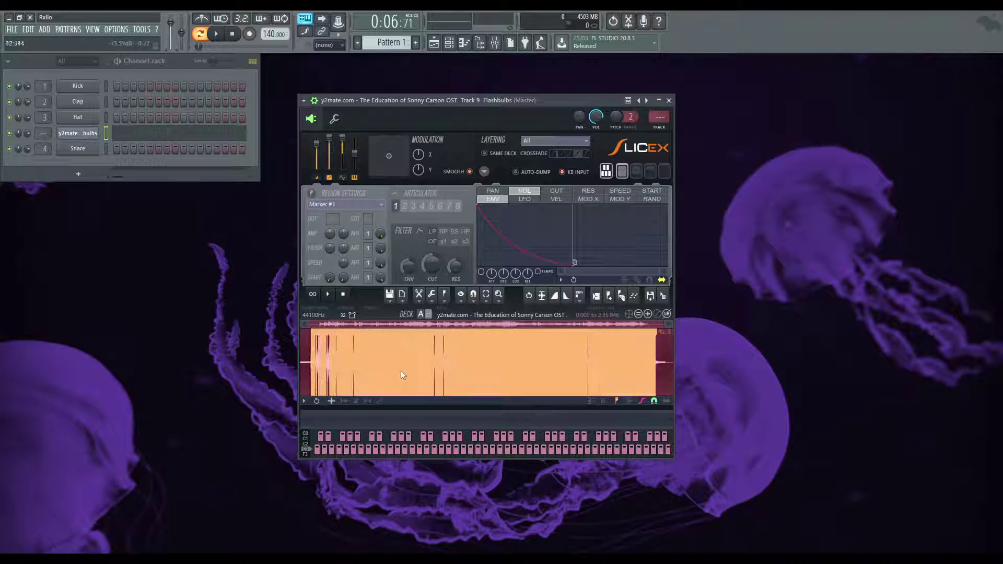
pyautogui.scroll(-3, 390, 358)
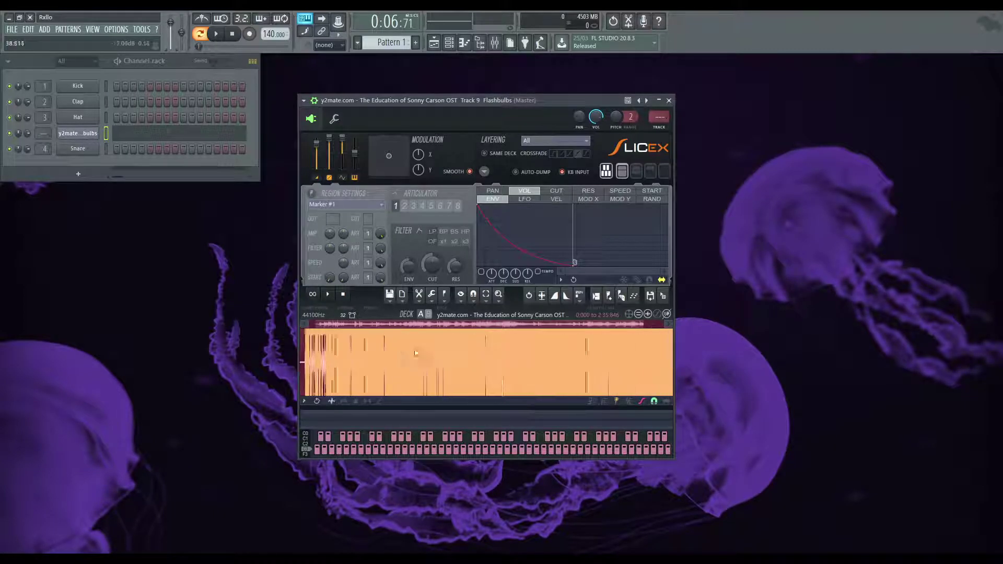
pyautogui.click(631, 313)
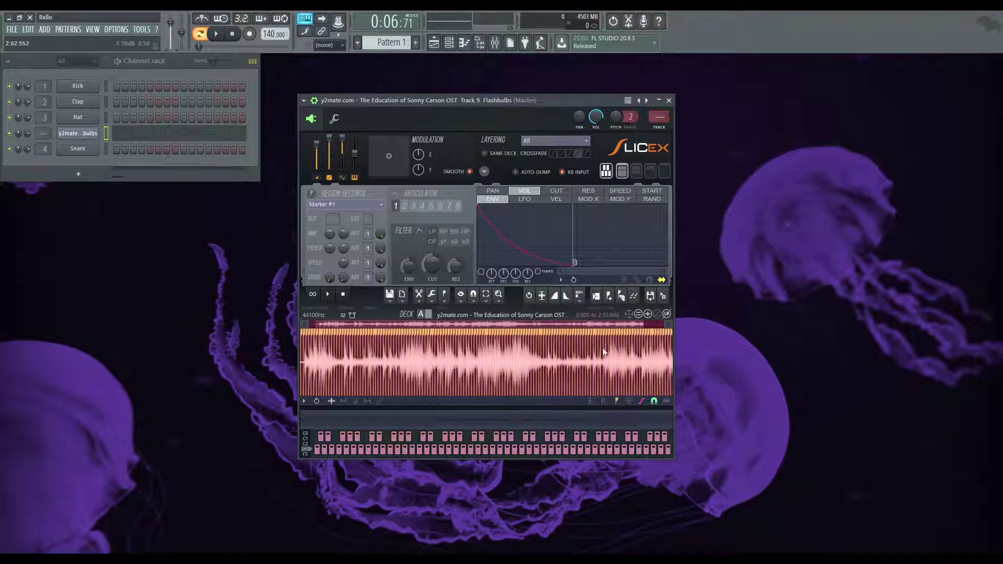
pyautogui.scroll(-5, 465, 352)
pyautogui.click(429, 315)
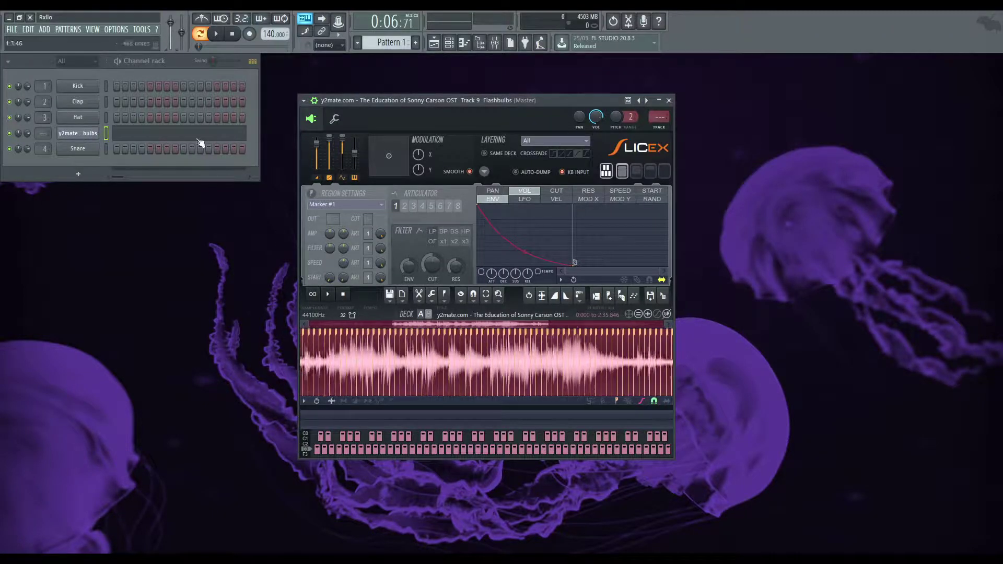
# - Play the slice notes in the sample's piano roll, stop around bar 9 and close the piano roll
pyautogui.press('space')
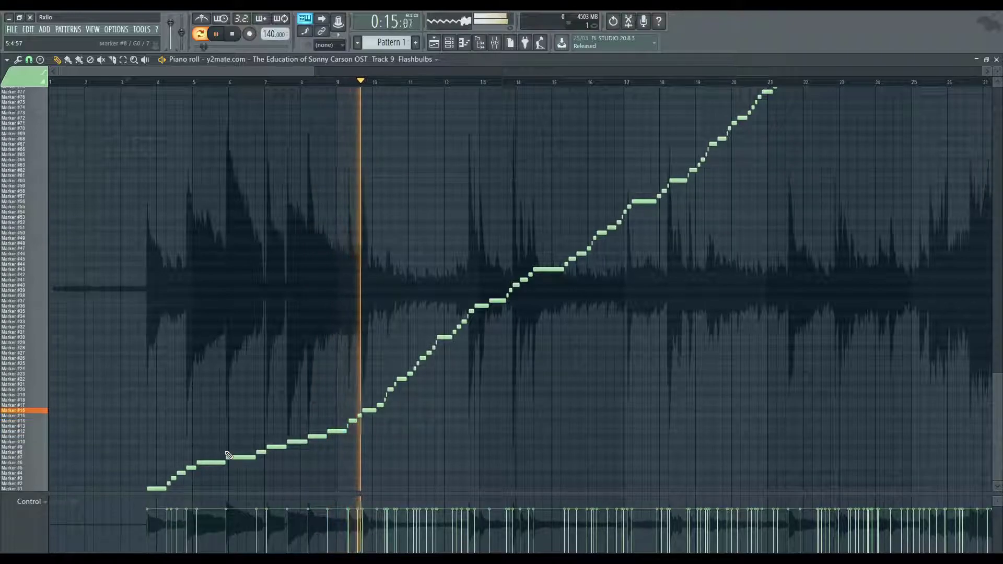
pyautogui.press('space')
pyautogui.click(996, 59)
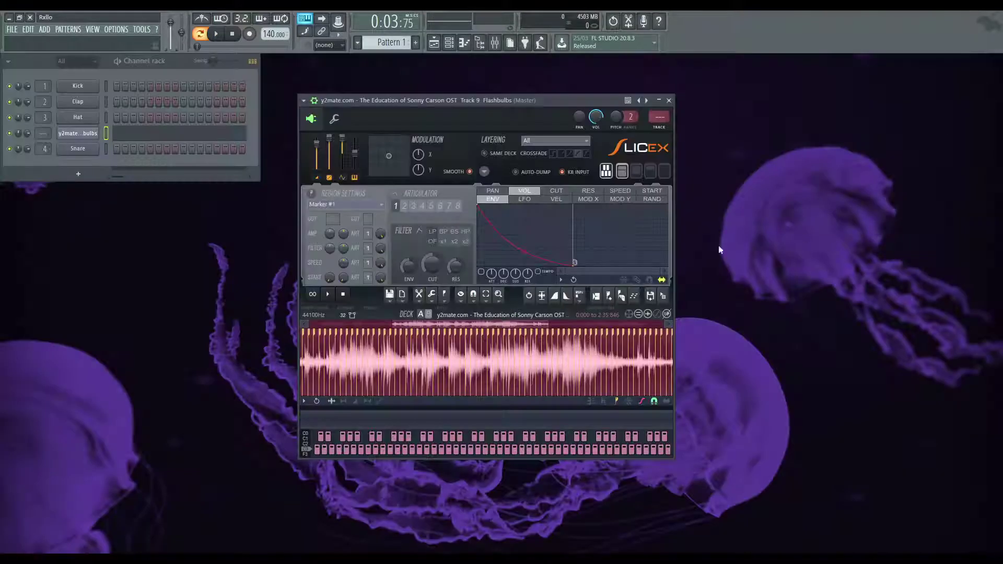
# - Auto-slice the sample with medium sensitivity again and open its piano roll
pyautogui.click(622, 297)
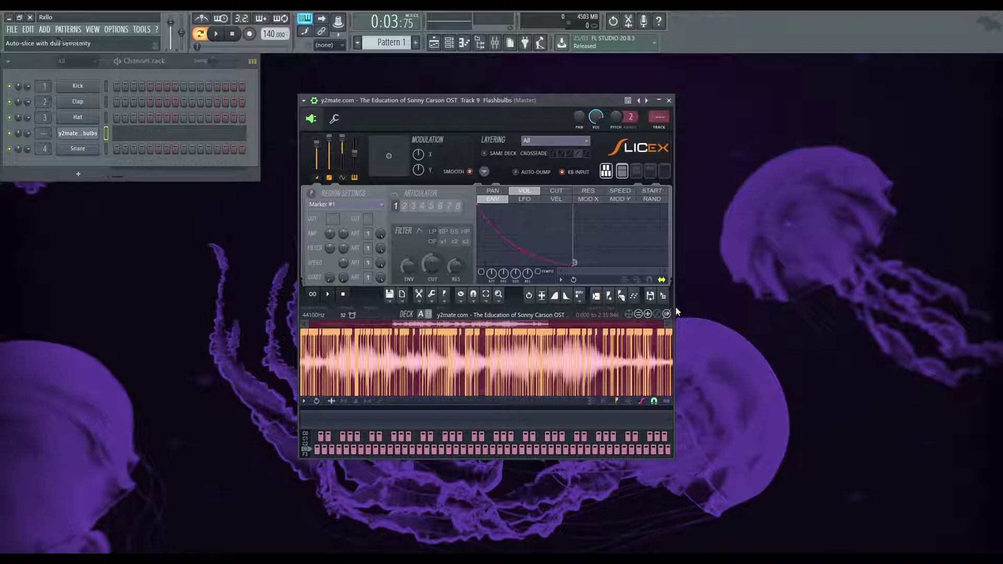
pyautogui.click(203, 140)
# - Play the slice notes from about bar 4 to bar 9 and examine how they line up with the waveform
pyautogui.press('space')
pyautogui.scroll(5, 173, 225)
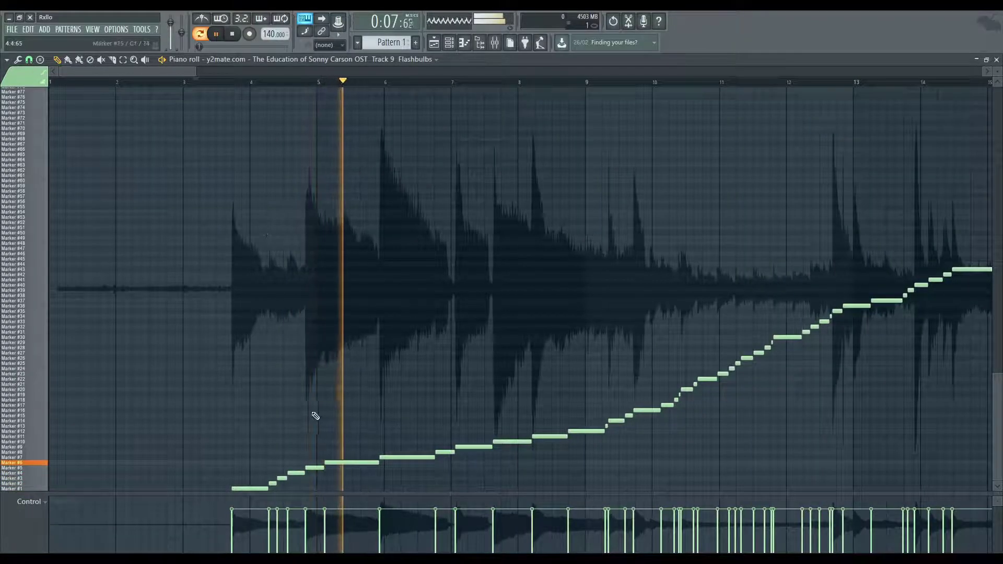
pyautogui.scroll(-3, 403, 448)
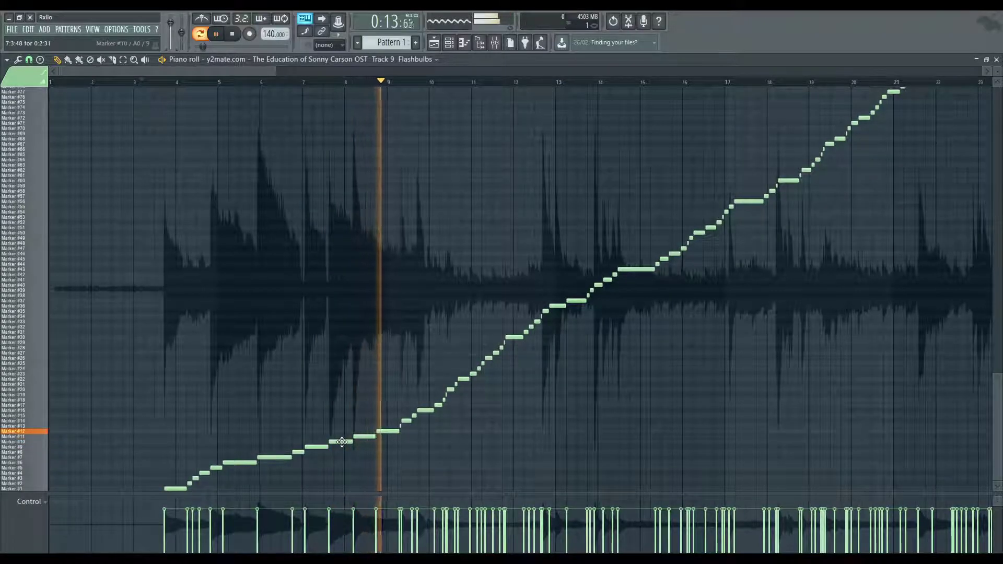
pyautogui.press('space')
pyautogui.scroll(-3, 343, 444)
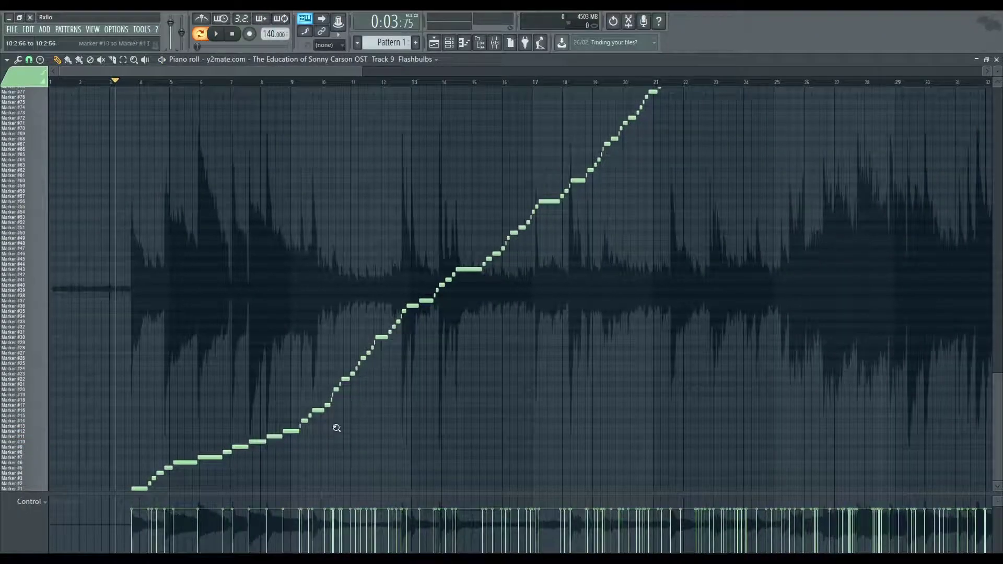
pyautogui.scroll(-4, 337, 429)
pyautogui.scroll(4, 338, 428)
pyautogui.scroll(3, 197, 421)
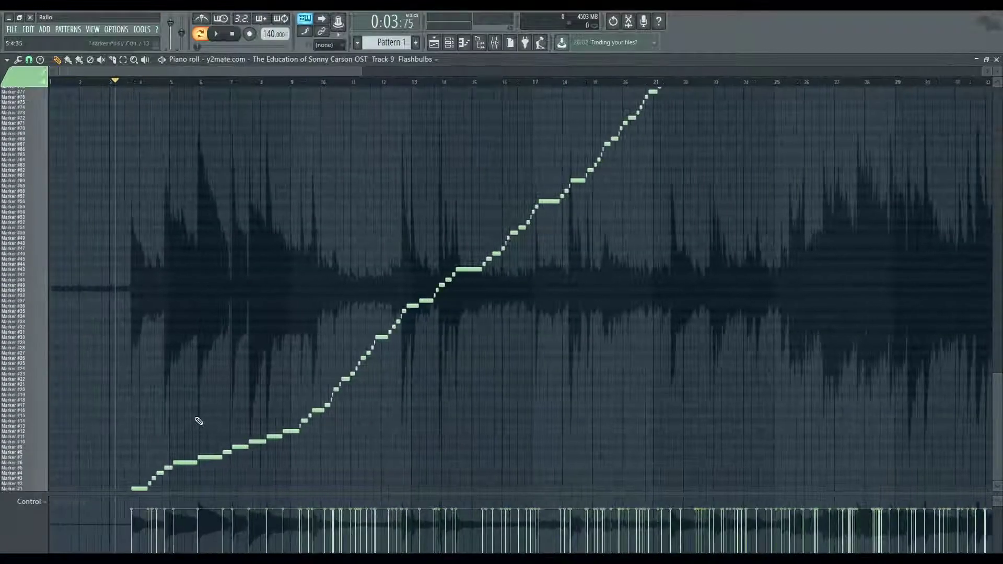
pyautogui.scroll(2, 139, 414)
# - Replay the opening slices, checking each note from Marker #1 upward against the waveform attacks
pyautogui.press('space')
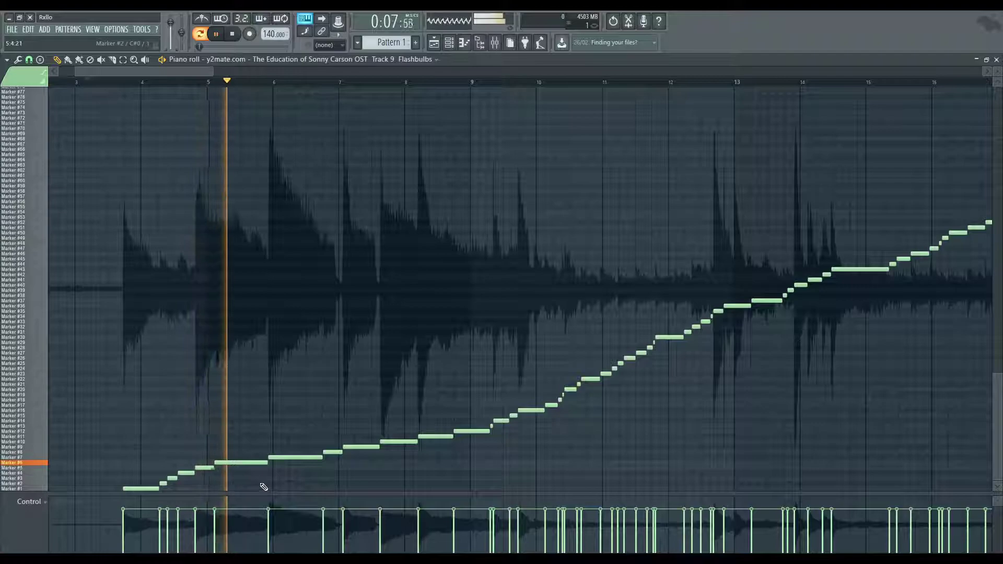
pyautogui.press('space')
pyautogui.press('space')
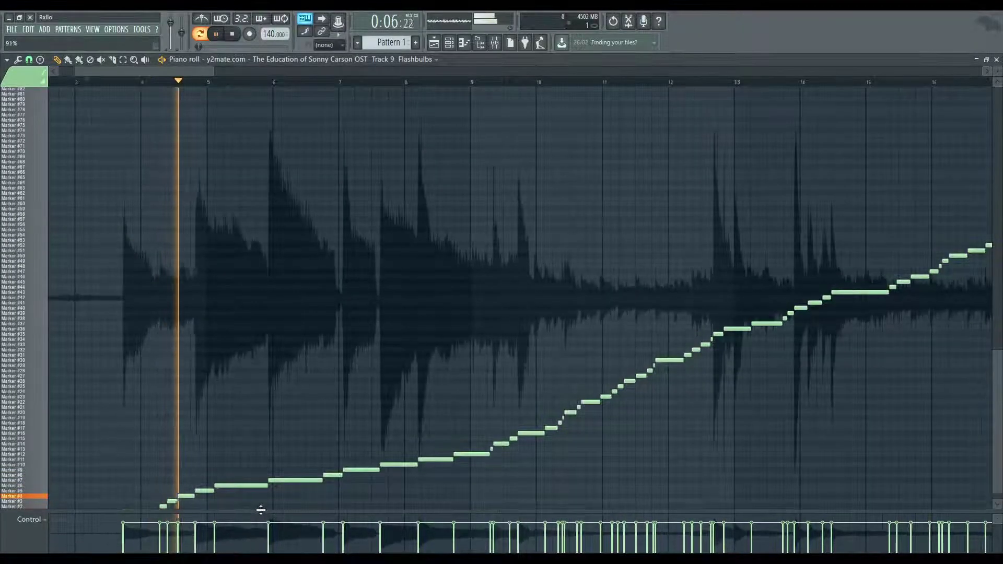
pyautogui.scroll(-3, 419, 441)
pyautogui.scroll(3, 327, 463)
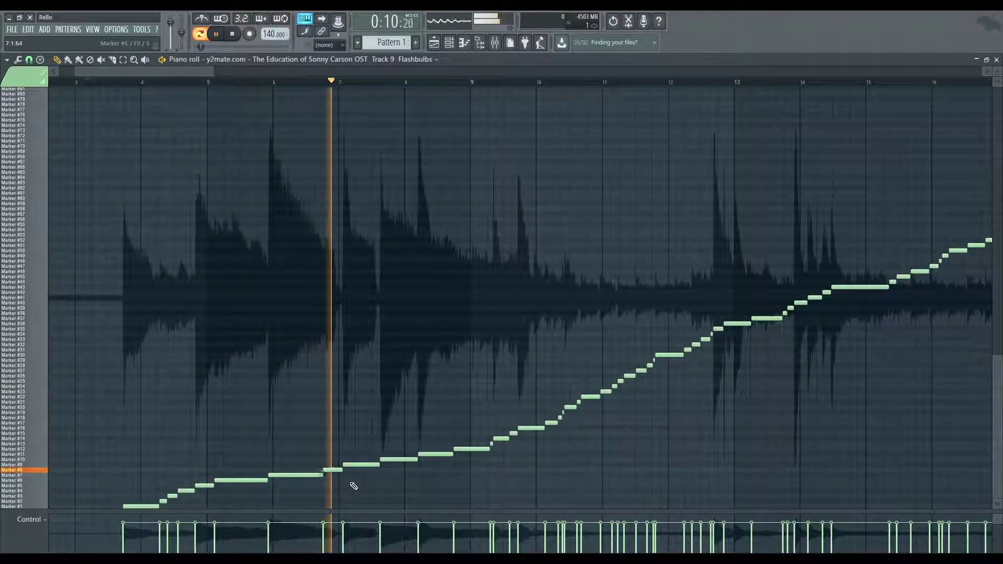
# - Replace the Marker #10 note in bar 7 with a shorter Marker #8 note starting near beat 3, auditioning other slices
pyautogui.press('space')
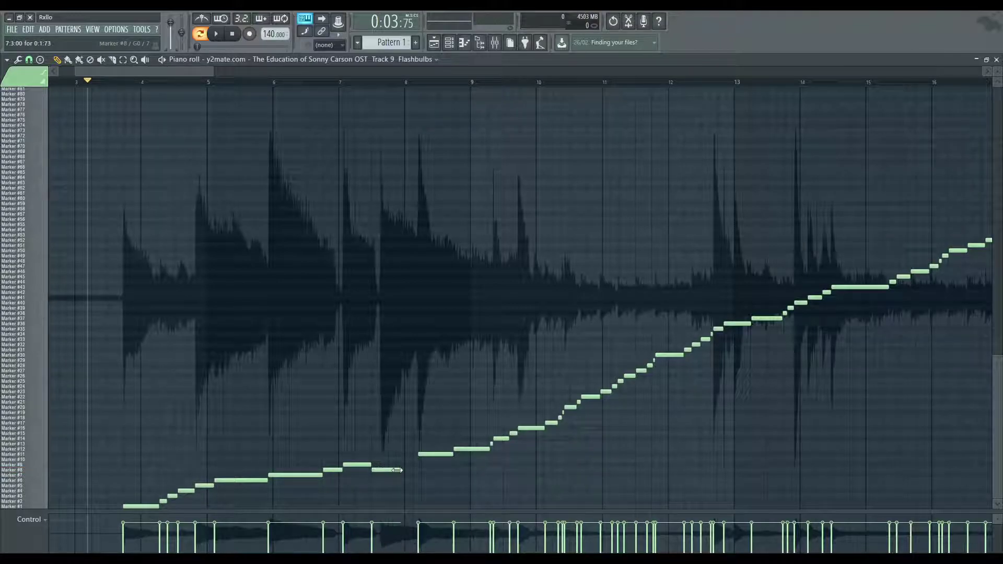
pyautogui.moveTo(385, 476); pyautogui.dragTo(388, 475)
pyautogui.press('space')
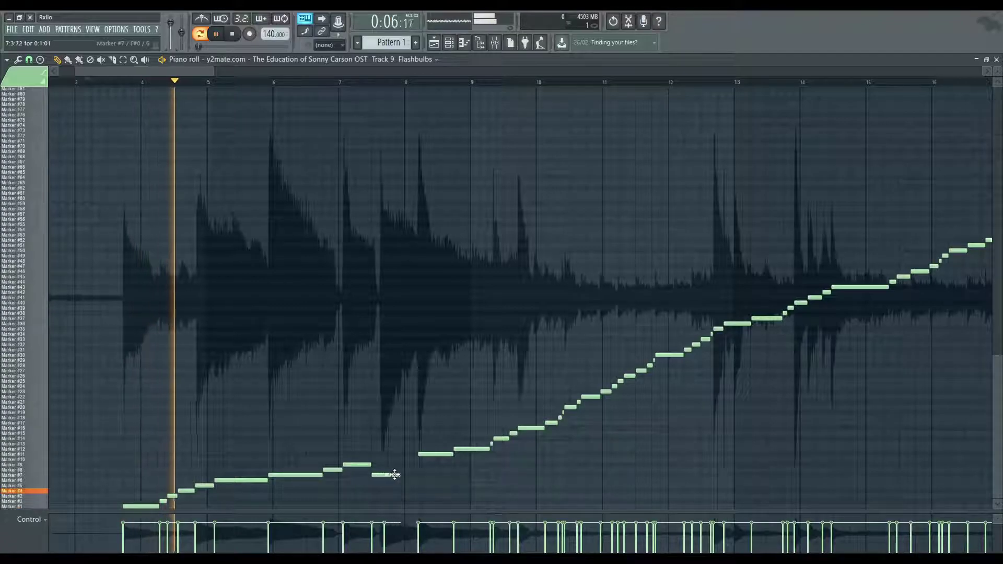
pyautogui.moveTo(384, 475); pyautogui.dragTo(386, 467)
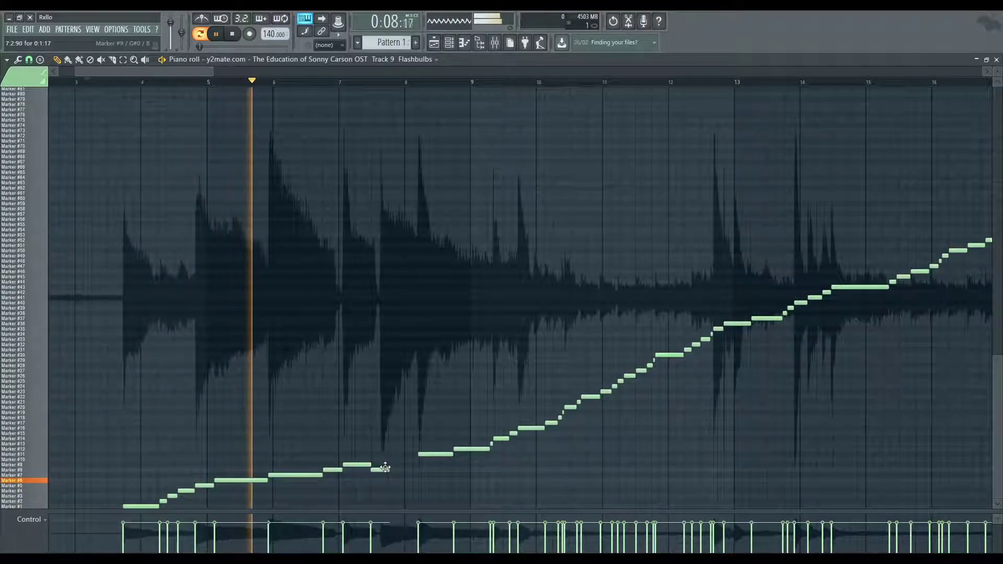
pyautogui.keyDown('ctrl'); pyautogui.scroll(4, 381, 469); pyautogui.keyUp('ctrl')
pyautogui.moveTo(380, 469); pyautogui.dragTo(379, 469)
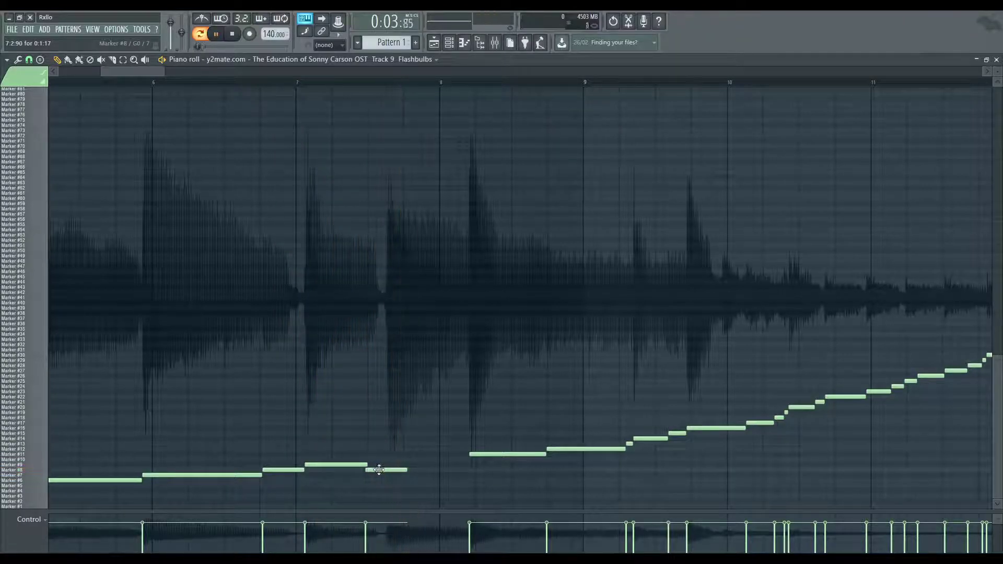
# - Play from just before bar 7 and arrange short bar 7 notes on Marker #8, Marker #11 at beat 3 and Marker #10 at beat 4
pyautogui.click(262, 82)
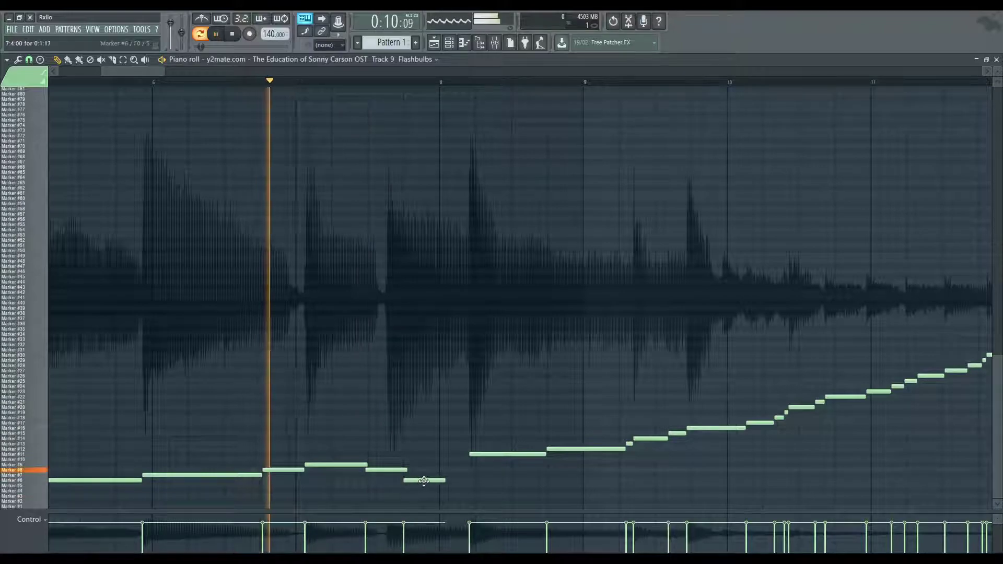
pyautogui.moveTo(406, 463)
pyautogui.mouseDown()
pyautogui.moveTo(406, 447)
pyautogui.moveTo(359, 470)
pyautogui.mouseUp()
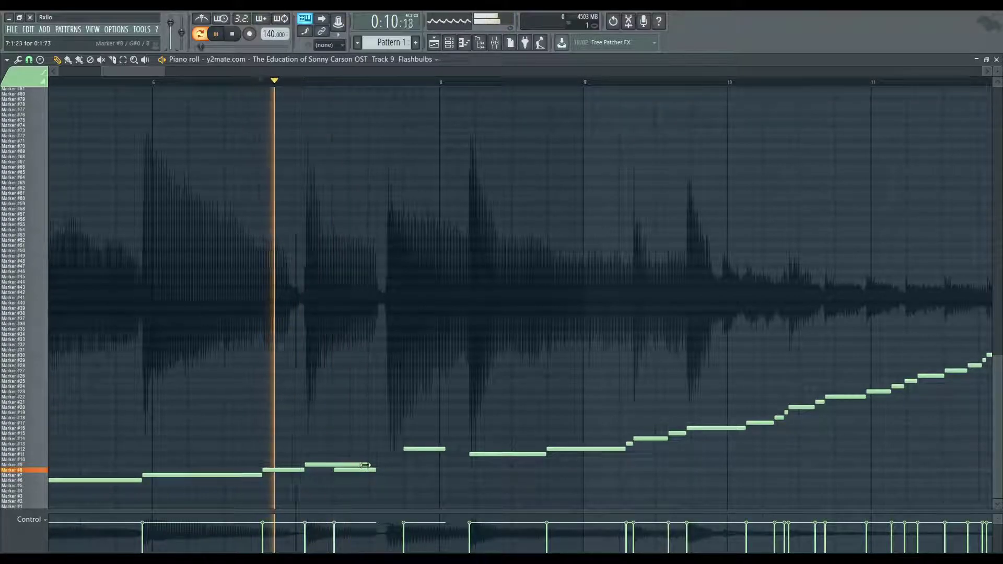
pyautogui.click(371, 453)
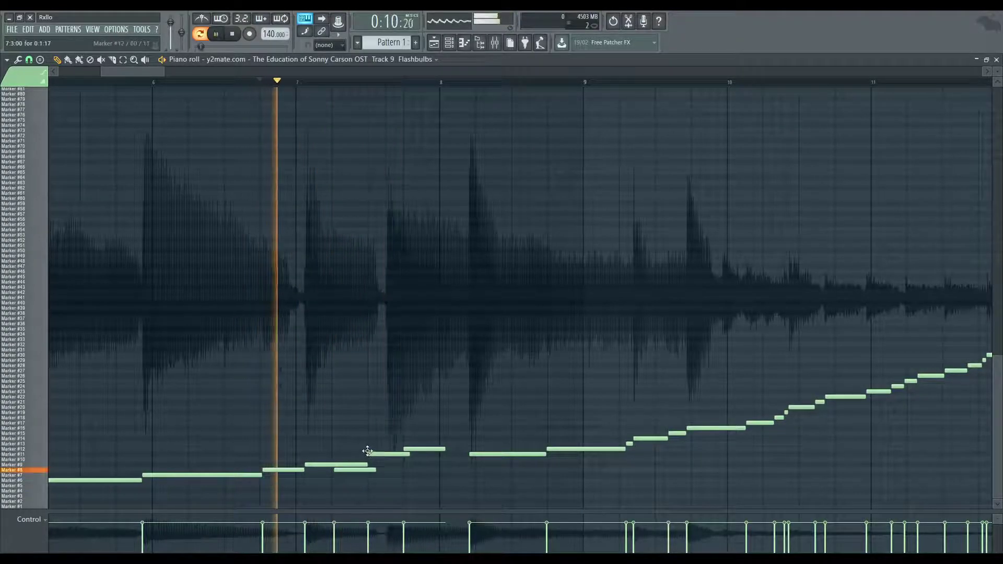
pyautogui.rightClick(414, 449)
pyautogui.click(406, 459)
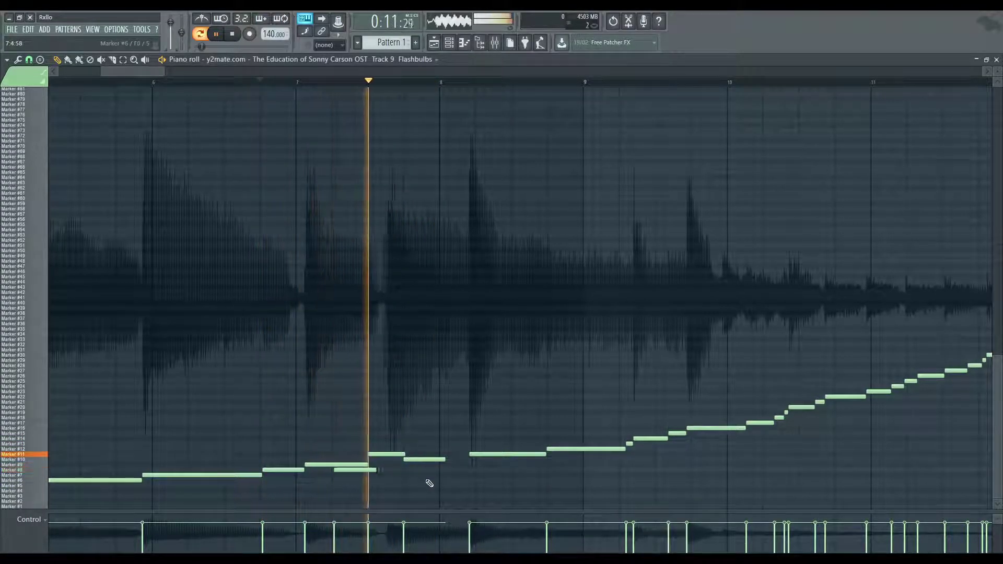
# - Stop playback and delete the Marker #11 and Marker #12 notes between bars 8 and 9
pyautogui.scroll(-1, 436, 477)
pyautogui.scroll(-4, 436, 477)
pyautogui.press('space')
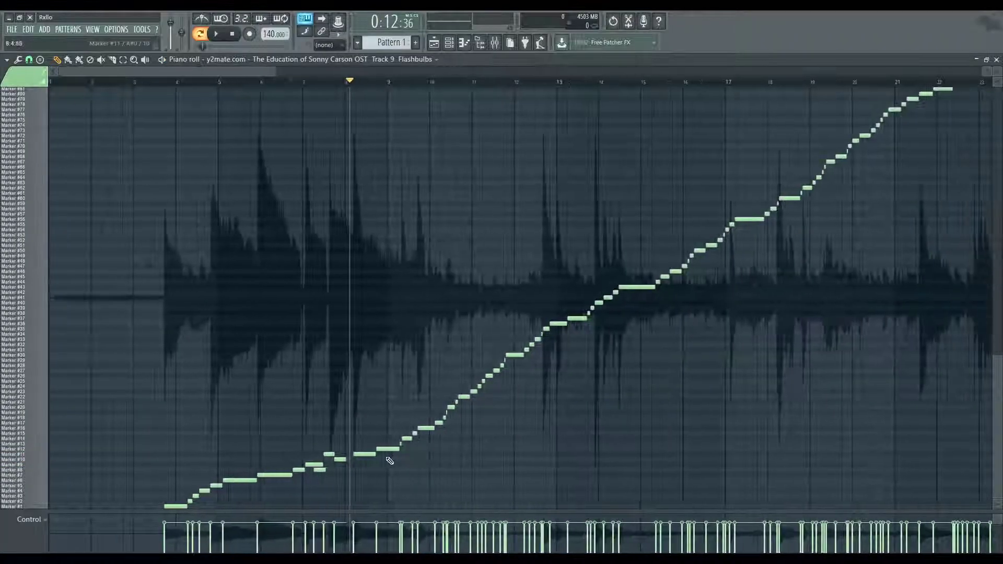
pyautogui.moveTo(368, 463); pyautogui.dragTo(441, 421)
pyautogui.press('Delete')
# - Play the rearranged slices briefly and delete all notes from the piano roll
pyautogui.press('space')
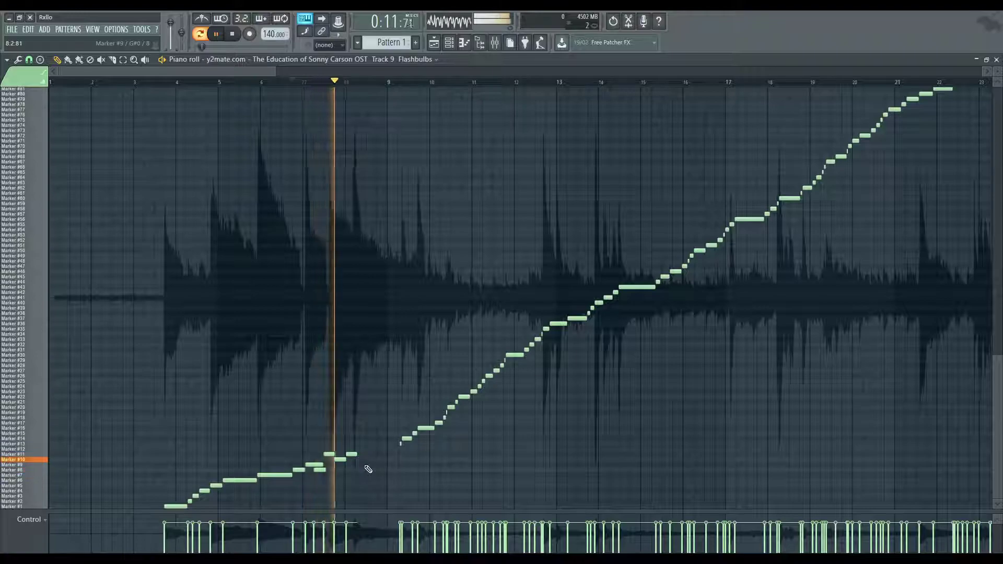
pyautogui.press('space')
pyautogui.hotkey('ctrl', 'a')
pyautogui.press('Delete')
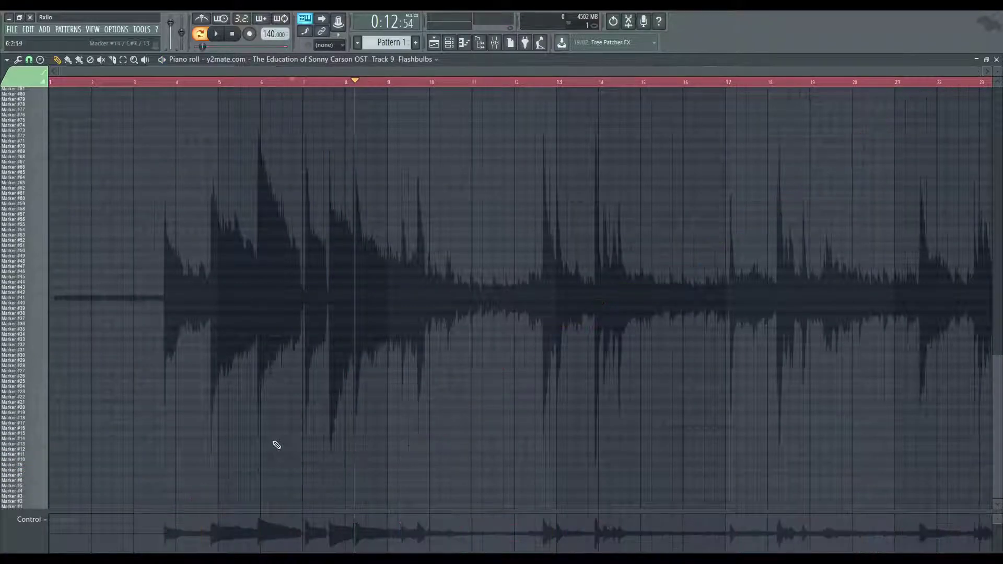
pyautogui.scroll(-5, 277, 444)
# - Add a long Marker #30 note at the start of bar 1 and play it
pyautogui.press('space')
pyautogui.click(56, 355)
pyautogui.moveTo(63, 355); pyautogui.dragTo(136, 359)
pyautogui.press('space')
pyautogui.scroll(5, 60, 365)
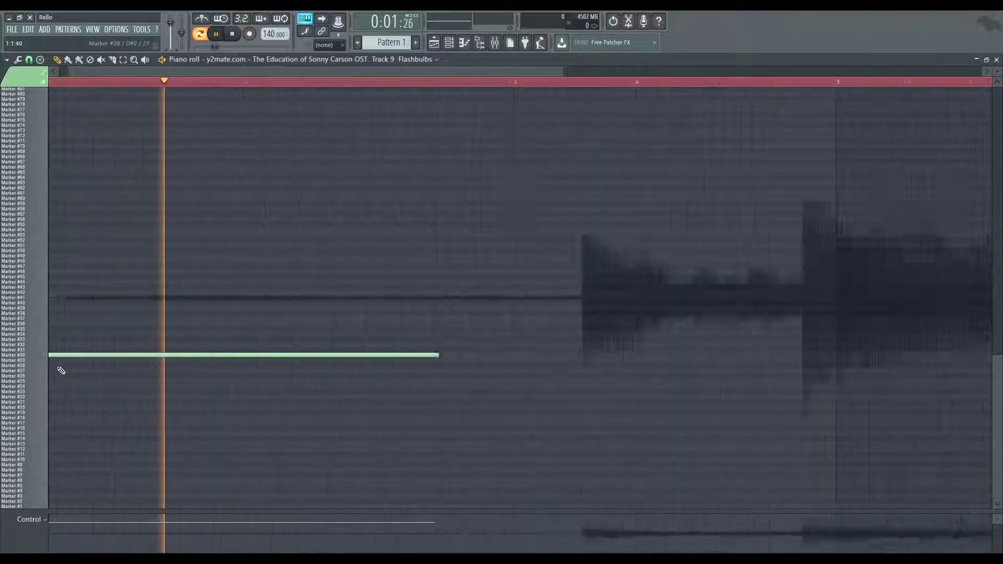
# - Shorten the Marker #30 note to about two beats and add a two-beat Marker #32 note at beat 3 of bar 1
pyautogui.press('space')
pyautogui.moveTo(534, 355); pyautogui.dragTo(230, 351)
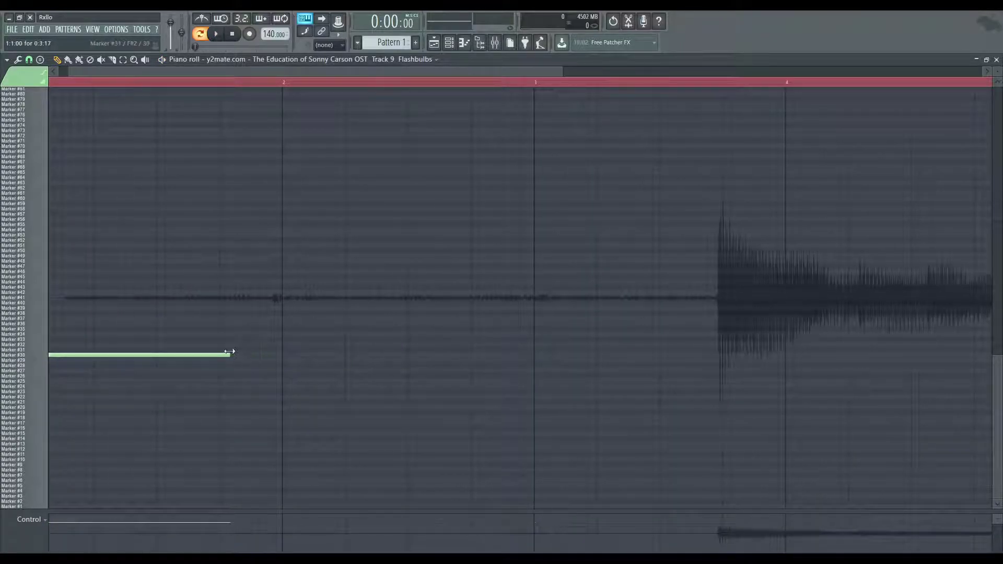
pyautogui.press('space')
pyautogui.click(158, 345)
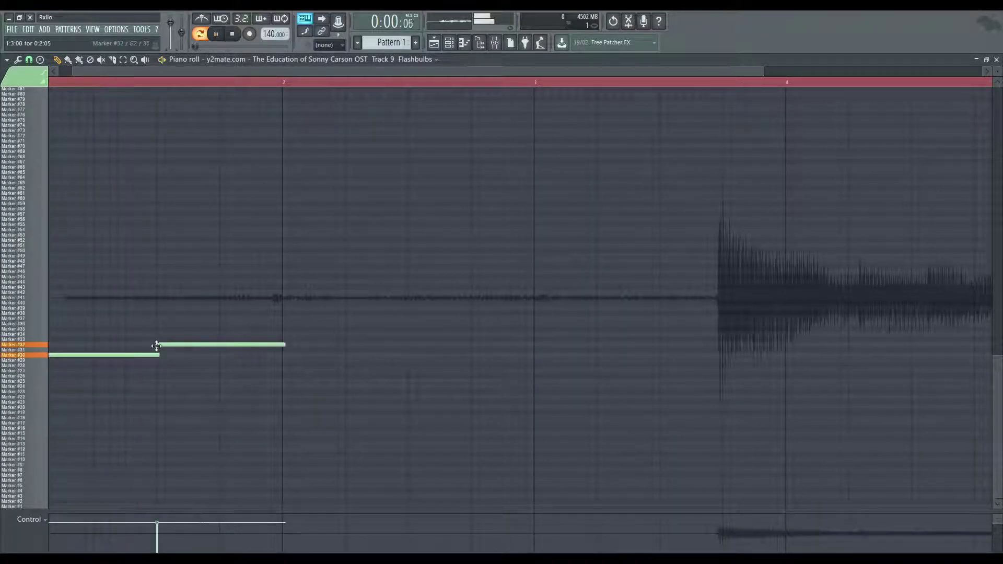
# - Play the Marker #30 and Marker #32 chops repeatedly to hear the transition, and stop playback
pyautogui.press('space')
pyautogui.press('space')
pyautogui.press('space')
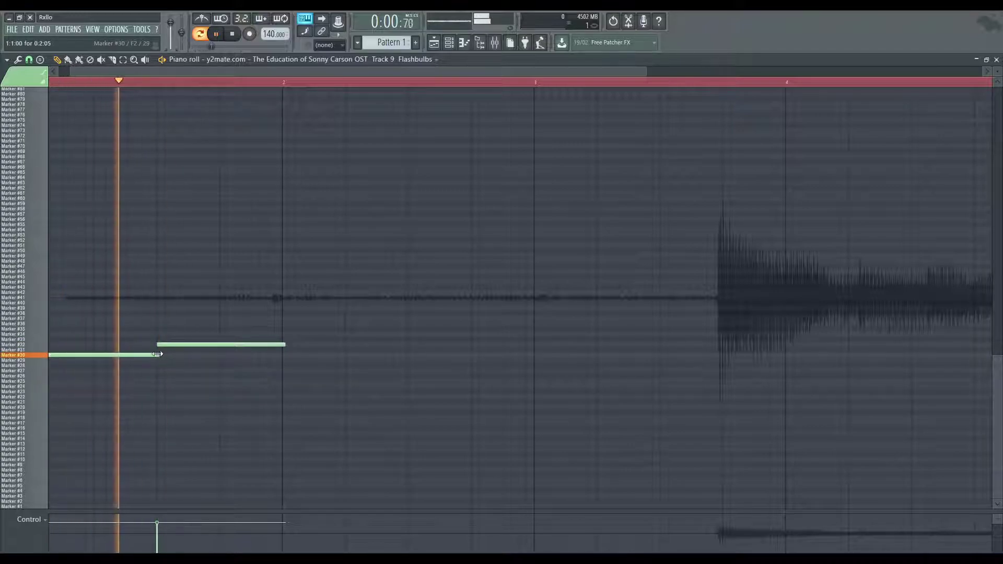
pyautogui.press('space')
pyautogui.moveTo(182, 345)
pyautogui.mouseDown()
pyautogui.moveTo(166, 345)
pyautogui.moveTo(178, 343)
pyautogui.mouseUp()
pyautogui.press('space')
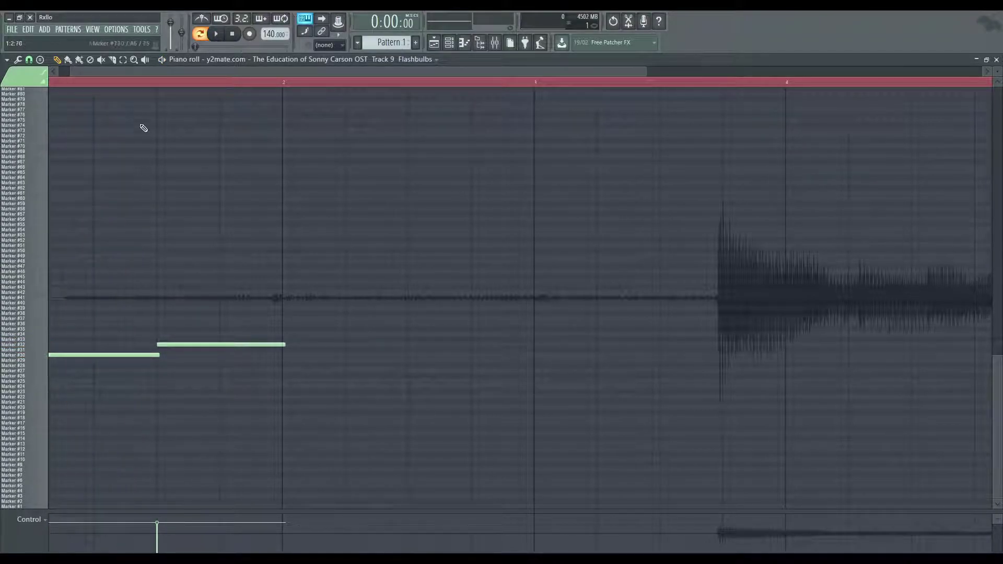
# - Play the Marker #30 and Marker #32 notes several more times from the start of bar 1 and stop playback
pyautogui.scroll(2, 160, 92)
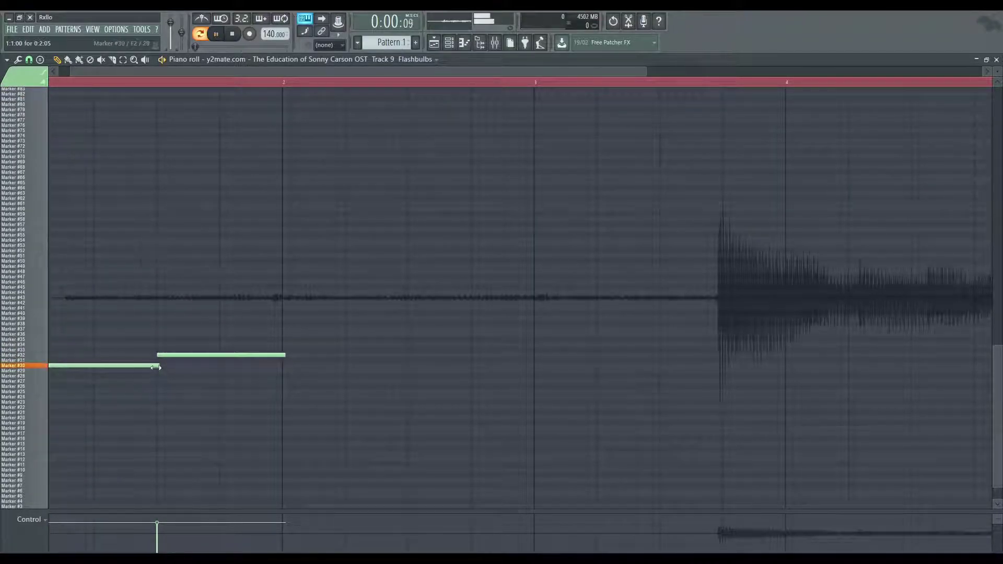
pyautogui.press('space')
pyautogui.press('space')
pyautogui.press('space')
pyautogui.moveTo(145, 100); pyautogui.dragTo(5, 103)
pyautogui.press('space')
pyautogui.press('space')
# - Place the playhead at beat 3 of bar 1, at the transition between the Marker #30 and Marker #32 notes
pyautogui.click(159, 84)
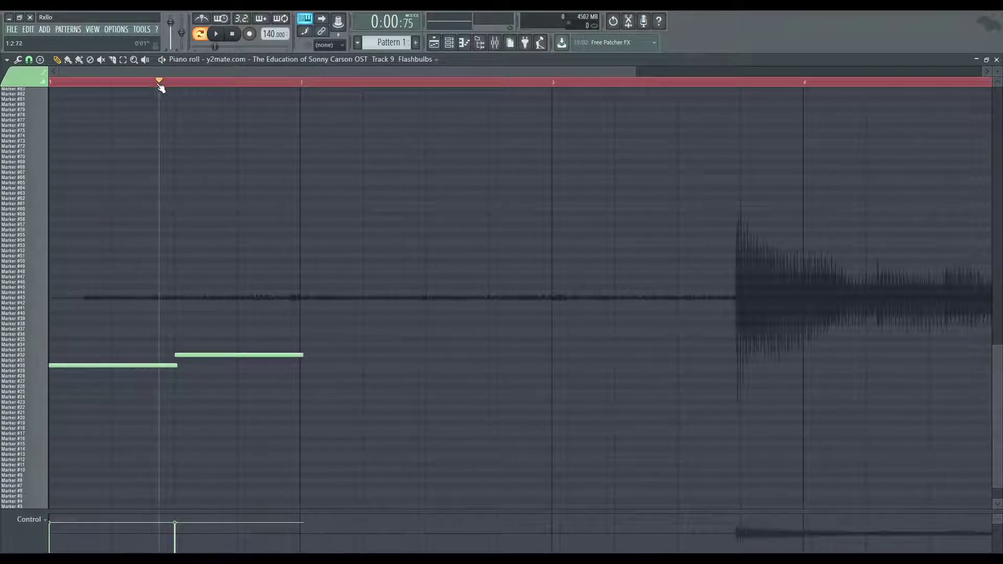
pyautogui.moveTo(162, 88); pyautogui.dragTo(178, 87)
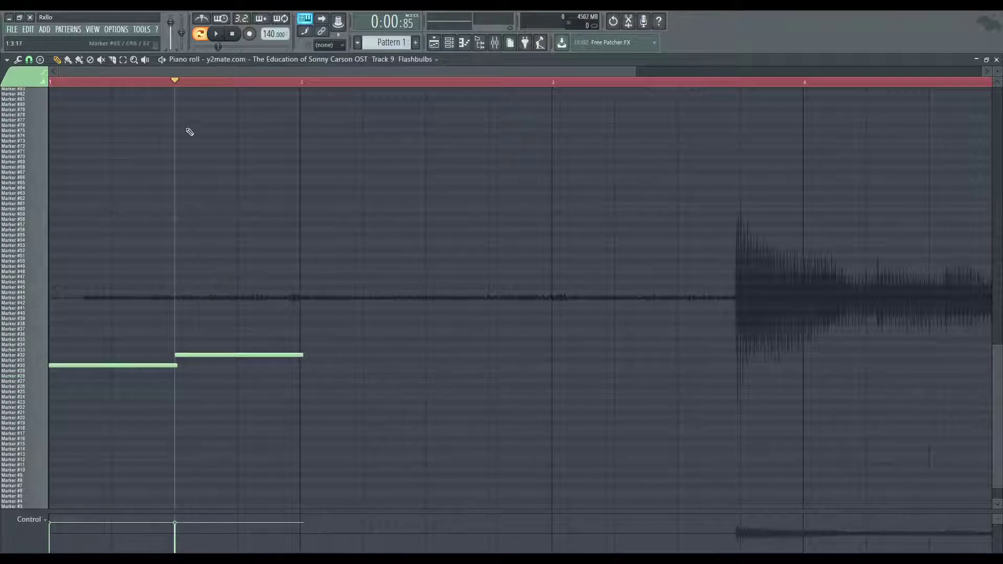
pyautogui.moveTo(251, 86); pyautogui.dragTo(176, 85)
pyautogui.moveTo(181, 82); pyautogui.dragTo(45, 98)
# - Return to the Slicex waveform and examine the Marker #30 slice up close
pyautogui.click(996, 61)
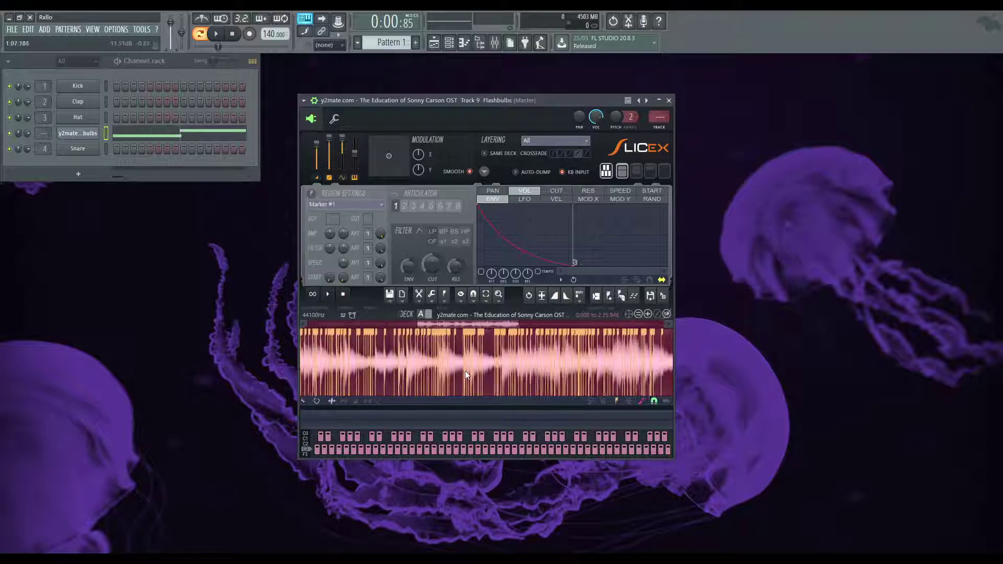
pyautogui.hscroll(-3, 426, 327)
pyautogui.scroll(3, 415, 337)
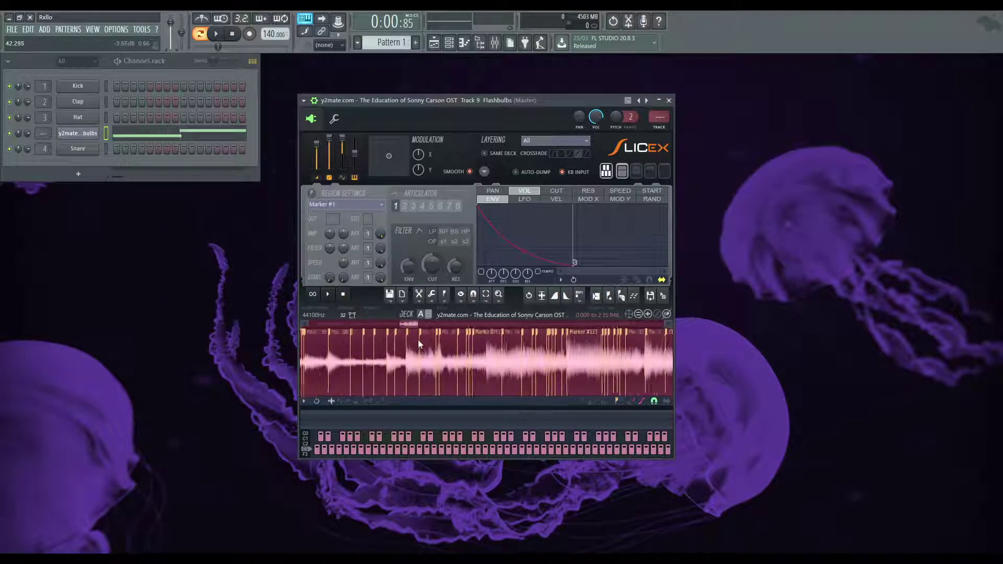
pyautogui.moveTo(411, 326); pyautogui.dragTo(359, 328)
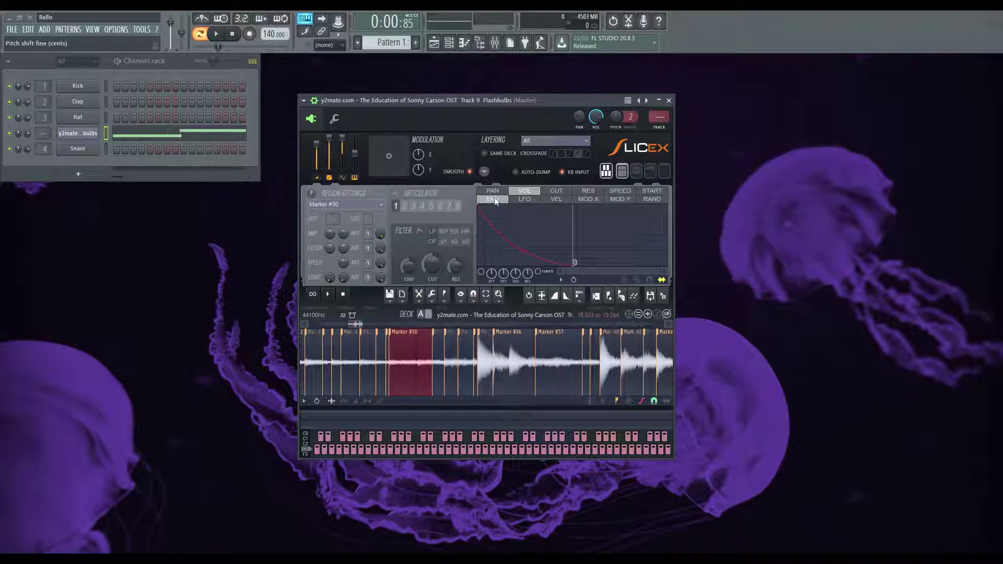
pyautogui.scroll(1, 567, 363)
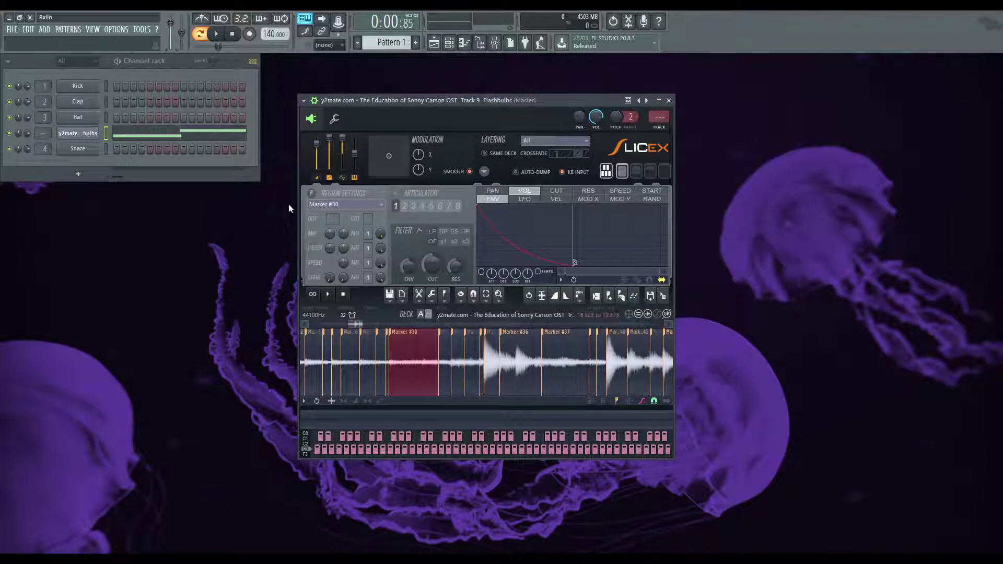
# - Reopen the piano roll, cut the end of the Marker #30 note off at beat 3, and play the chops
pyautogui.click(196, 136)
pyautogui.press('space')
pyautogui.press('space')
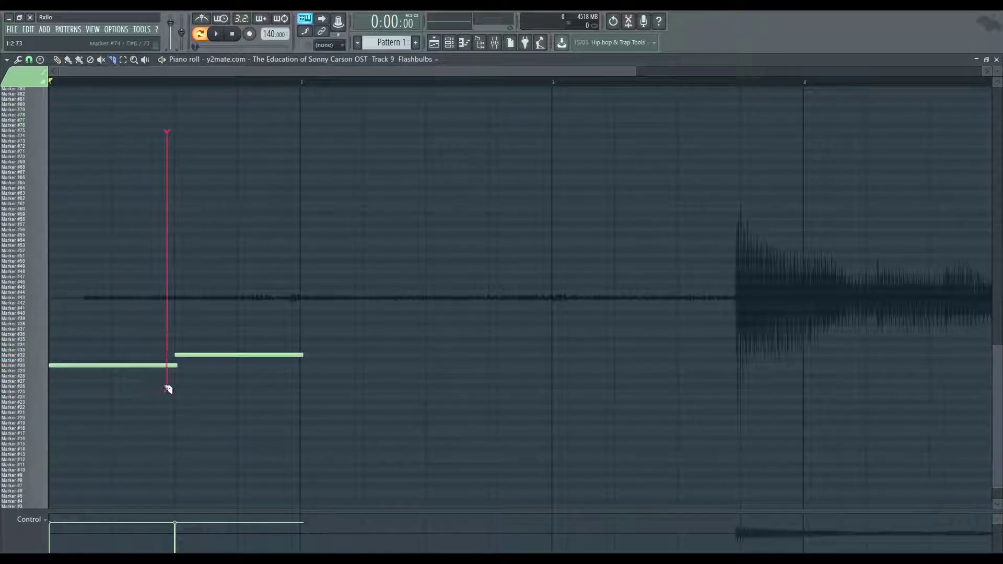
pyautogui.scroll(-5, 168, 389)
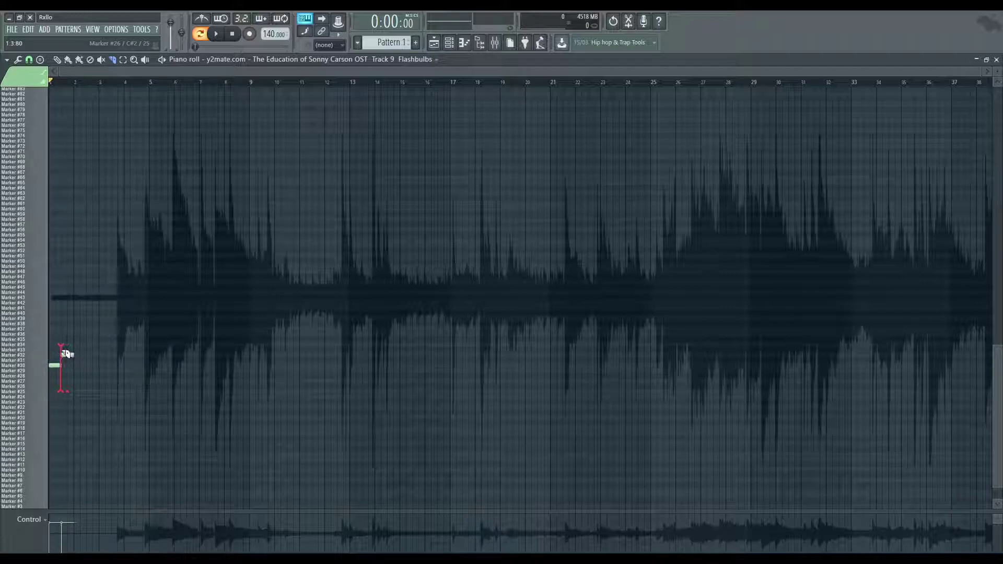
pyautogui.scroll(6, 65, 354)
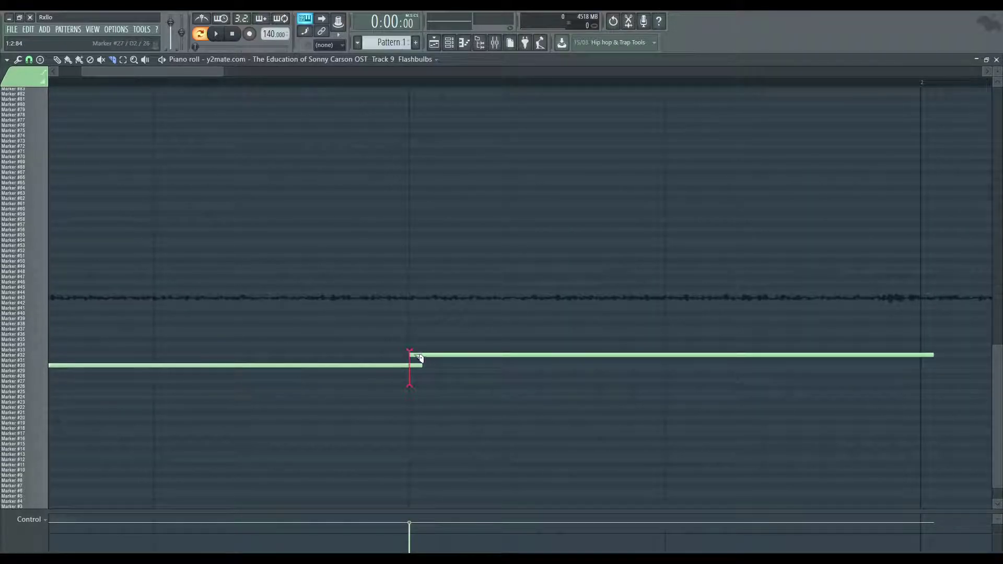
pyautogui.press('space')
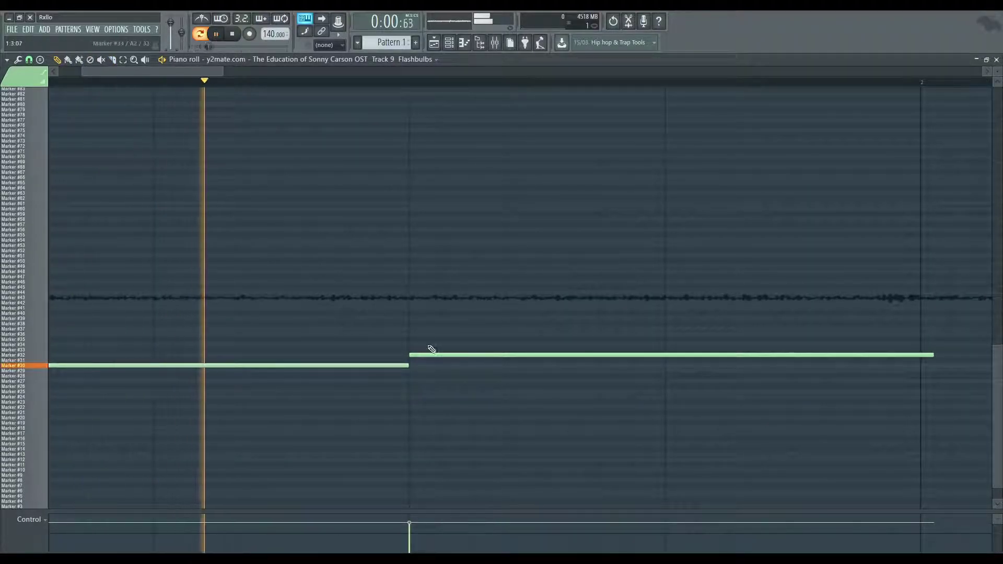
# - Replace the Marker #32 note at beat 3 with a Marker #39 note and move it down to Marker #3
pyautogui.scroll(-2, 425, 358)
pyautogui.rightClick(375, 356)
pyautogui.click(297, 316)
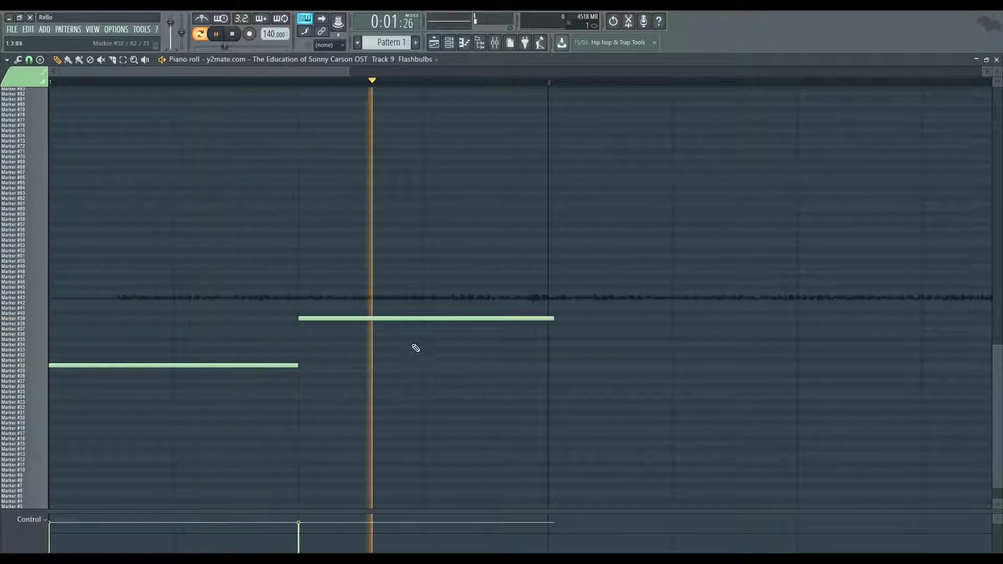
pyautogui.moveTo(385, 317)
pyautogui.mouseDown()
pyautogui.moveTo(384, 412)
pyautogui.moveTo(362, 413)
pyautogui.moveTo(369, 501)
pyautogui.mouseUp()
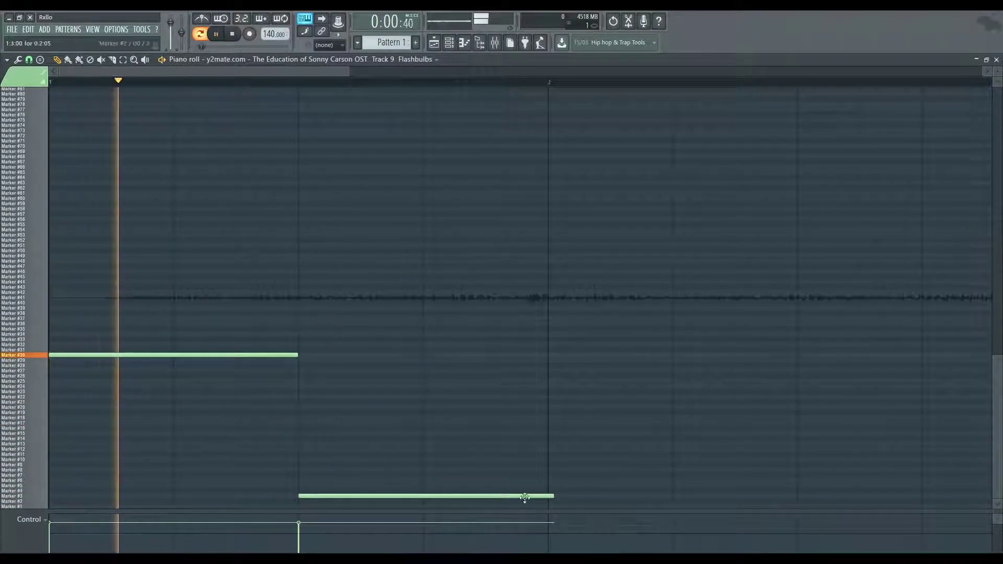
# - Remove the Marker #30 note, put the two-beat note on Marker #8 at the start of bar 1, and play it
pyautogui.click(387, 470)
pyautogui.press('space')
pyautogui.press('space')
pyautogui.moveTo(387, 470)
pyautogui.mouseDown()
pyautogui.moveTo(298, 473)
pyautogui.moveTo(343, 478)
pyautogui.moveTo(307, 472)
pyautogui.moveTo(329, 474)
pyautogui.mouseUp()
pyautogui.press('space')
pyautogui.moveTo(317, 470); pyautogui.dragTo(67, 470)
pyautogui.press('space')
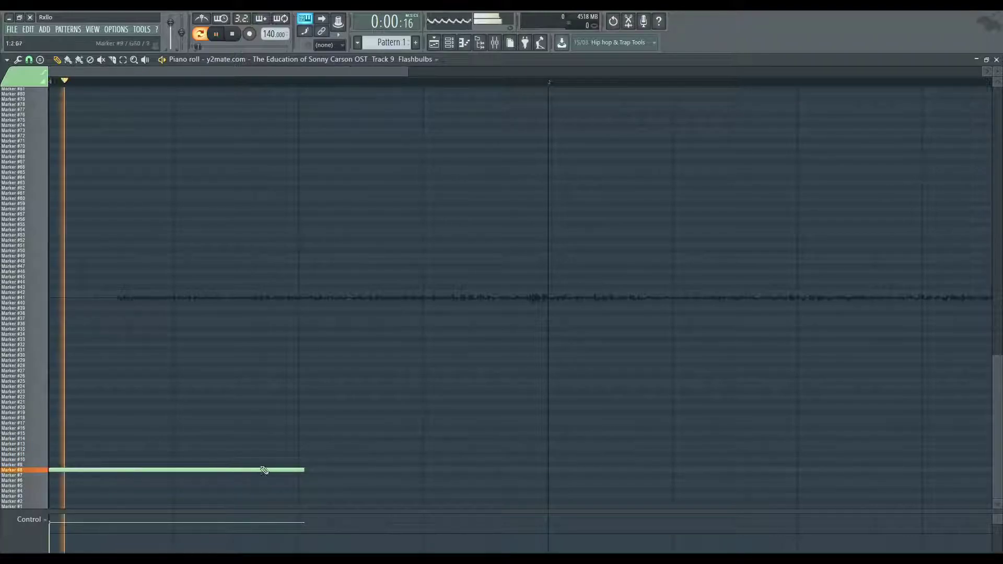
# - Shorten the Marker #8 note to about one beat, add a one-beat Marker #9 note at beat 2, and play both
pyautogui.press('space')
pyautogui.click(172, 463)
pyautogui.press('space')
pyautogui.press('space')
pyautogui.press('space')
pyautogui.press('space')
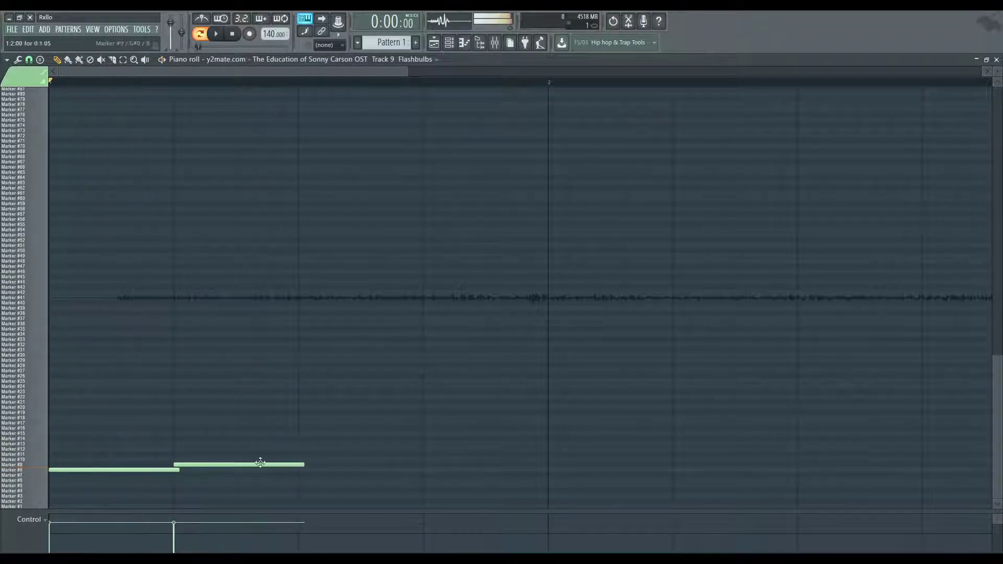
# - Move the beat 2 note down to Marker #7 and play the pair
pyautogui.moveTo(260, 463); pyautogui.dragTo(247, 477)
pyautogui.press('space')
pyautogui.press('space')
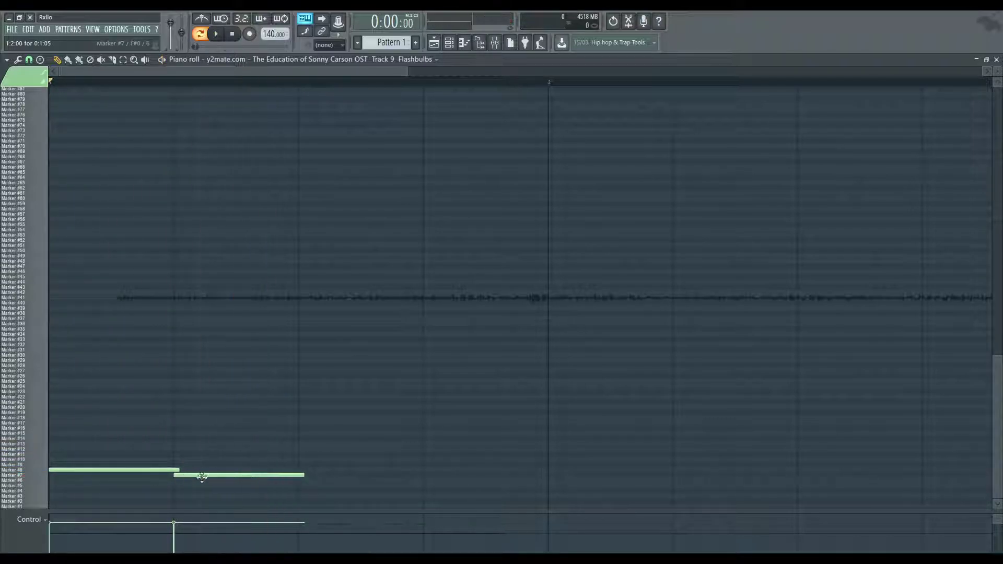
# - Delete all notes, add a one-beat Marker #1 note at the start of bar 1, and play it
pyautogui.hotkey('ctrl', 'a')
pyautogui.press('Delete')
pyautogui.click(68, 506)
pyautogui.press('space')
pyautogui.press('space')
# - Add a one-beat note at beat 2 of bar 1, move it to Marker #8, and play the chops
pyautogui.click(172, 485)
pyautogui.press('space')
pyautogui.press('space')
pyautogui.moveTo(280, 486); pyautogui.dragTo(279, 469)
pyautogui.press('space')
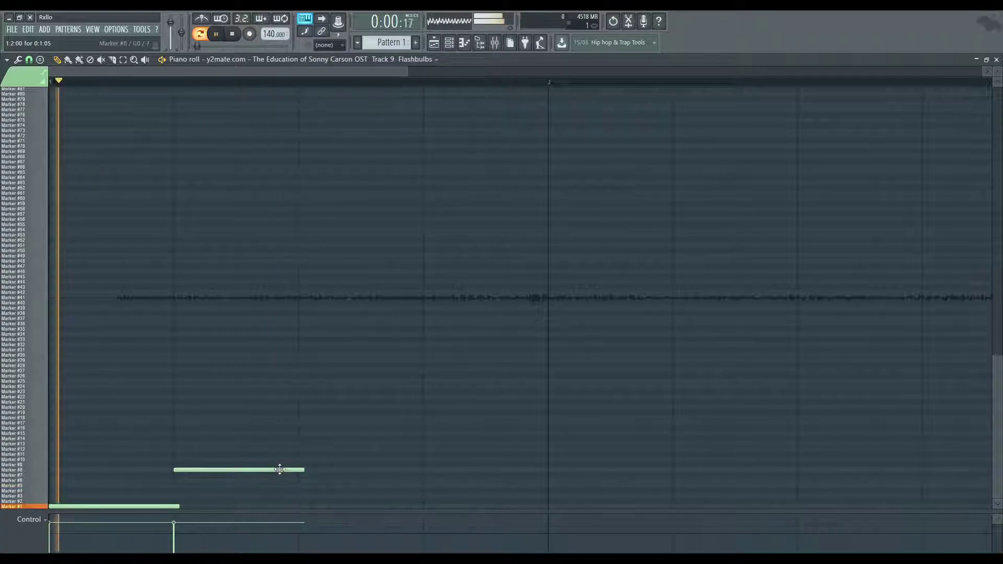
pyautogui.press('space')
# - Add a one-beat Marker #12 note at beat 3 of bar 1 and play the three chops
pyautogui.click(300, 448)
pyautogui.press('space')
pyautogui.press('space')
pyautogui.press('space')
pyautogui.press('space')
# - Add a one-beat note at beat 4 of bar 1, try it on Marker #11, and move it to Marker #7 during playback
pyautogui.click(427, 459)
pyautogui.moveTo(429, 458); pyautogui.dragTo(429, 453)
pyautogui.press('space')
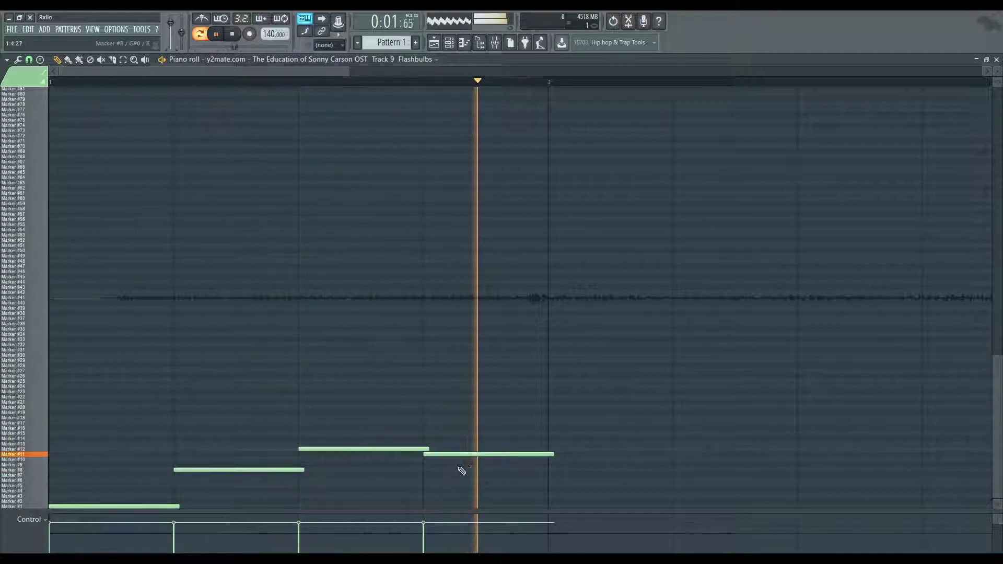
pyautogui.scroll(-2, 462, 470)
pyautogui.moveTo(351, 453); pyautogui.dragTo(351, 475)
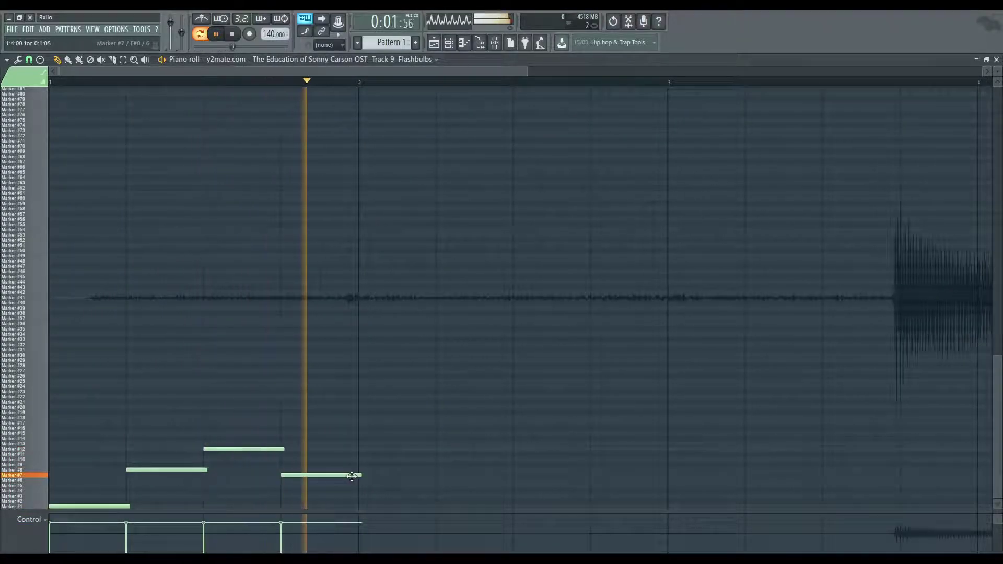
# - Duplicate all four chops of bar 1 into bar 2 and start playback
pyautogui.hotkey('ctrl', 'a')
pyautogui.press('space')
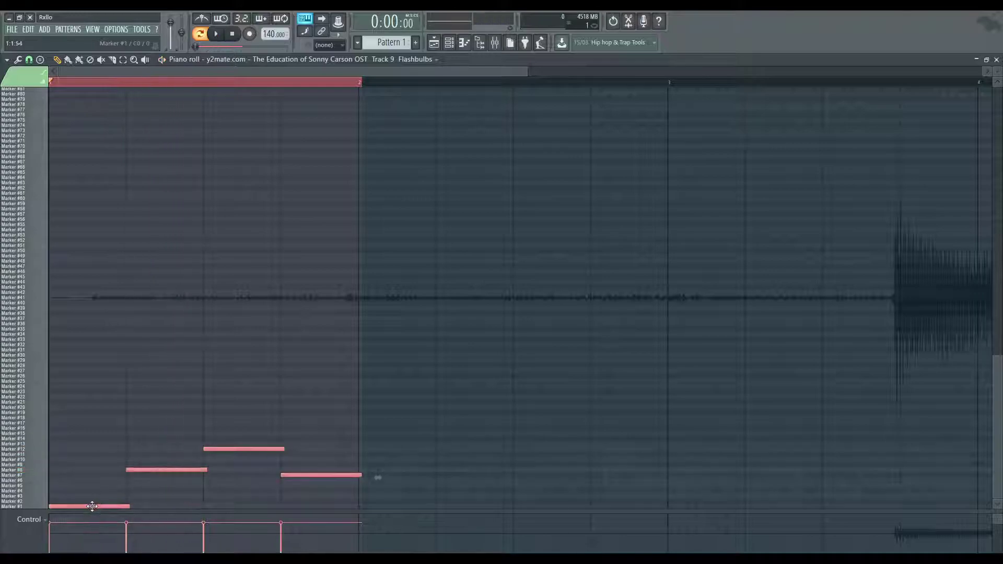
pyautogui.hotkey('ctrl', 'b')
pyautogui.press('space')
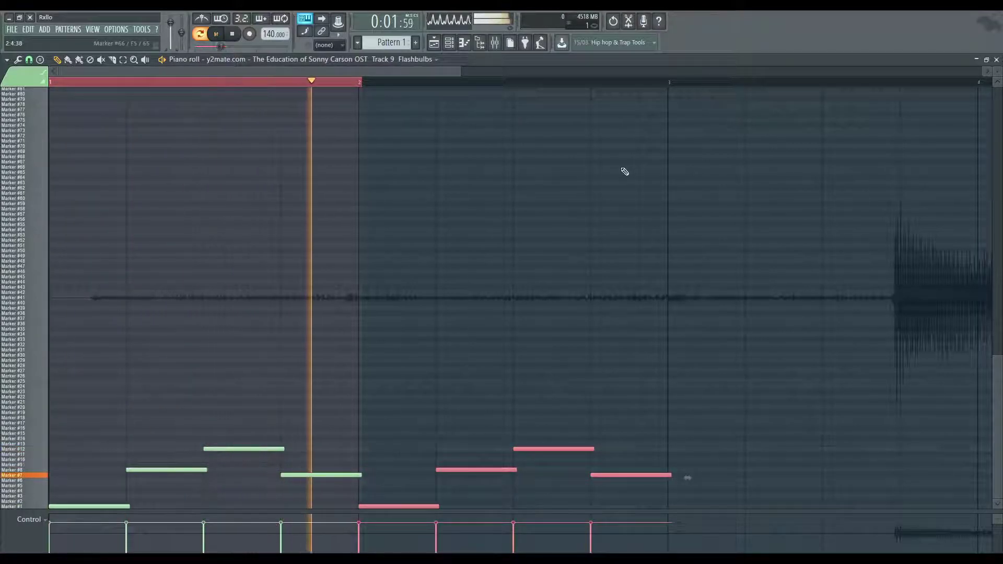
# - Play both bars, deselect the notes, and shorten the Marker #12 note in bar 2 to about half a beat
pyautogui.hotkey('ctrl', 'a')
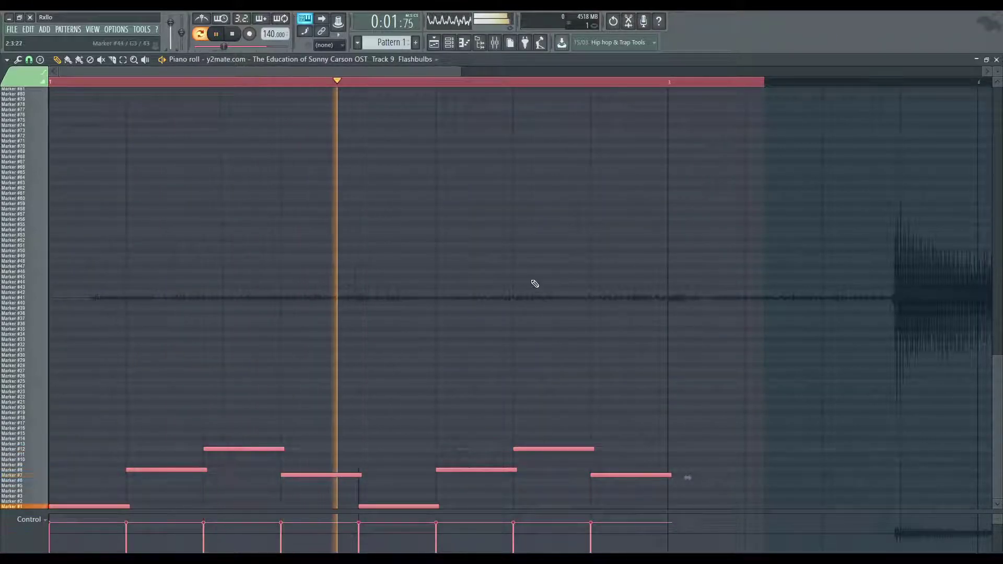
pyautogui.press('space')
pyautogui.hotkey('ctrl', 'd')
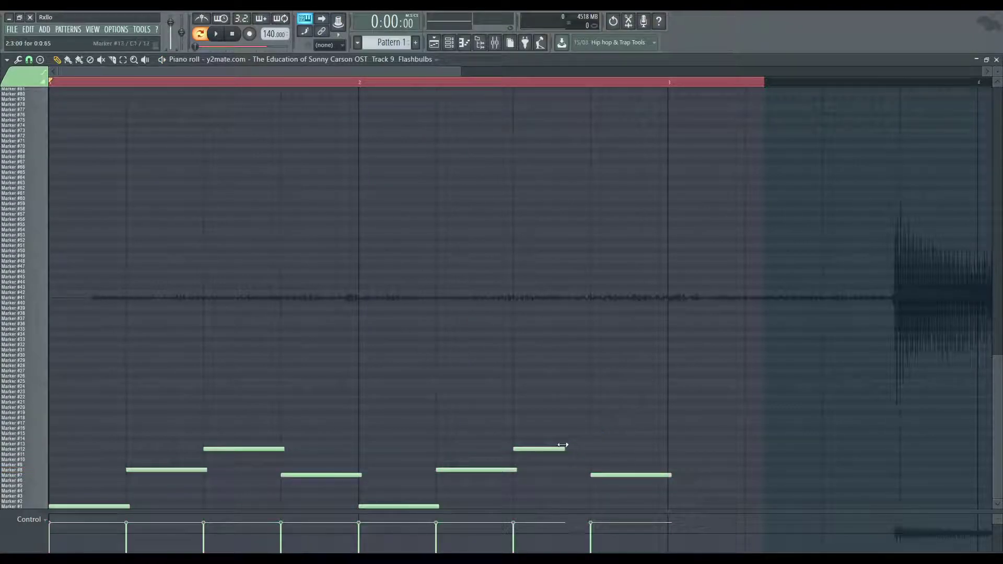
pyautogui.press('space')
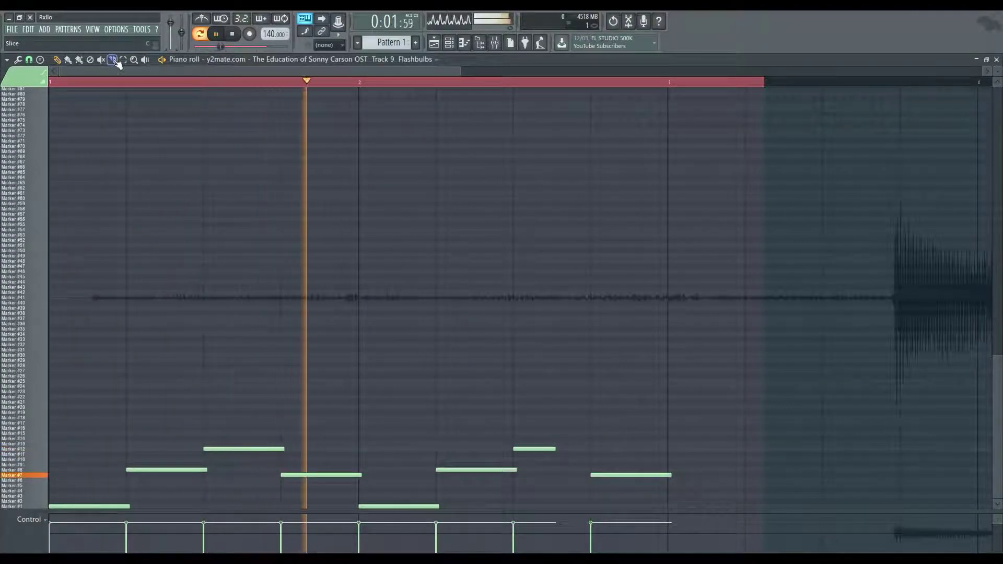
pyautogui.moveTo(555, 448); pyautogui.dragTo(551, 449)
pyautogui.press('space')
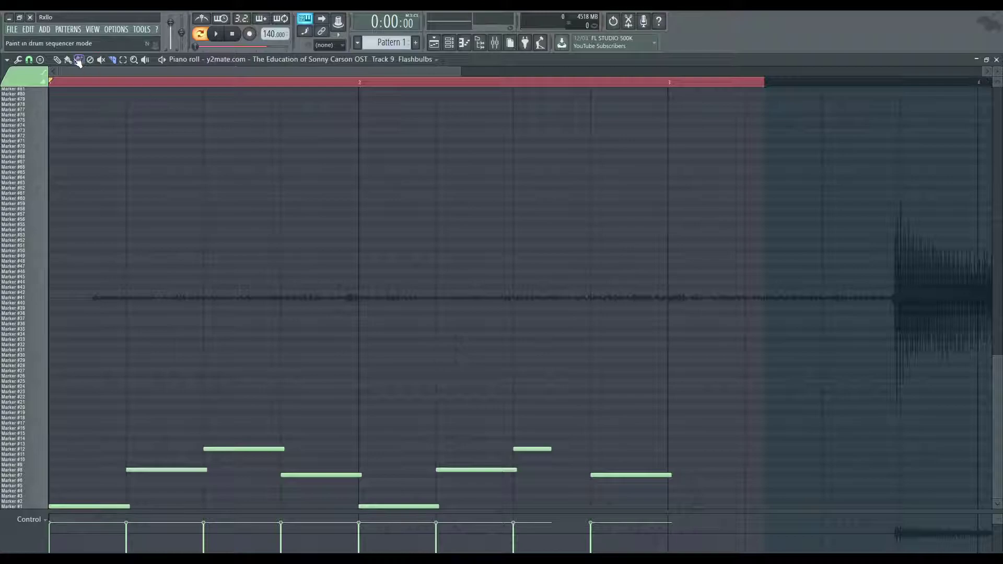
# - Add a half-beat Marker #14 note right after the shortened Marker #12 note in bar 2 and play the pattern
pyautogui.moveTo(550, 440); pyautogui.dragTo(550, 440)
pyautogui.press('space')
pyautogui.keyDown('ctrl'); pyautogui.scroll(-2, 587, 460); pyautogui.keyUp('ctrl')
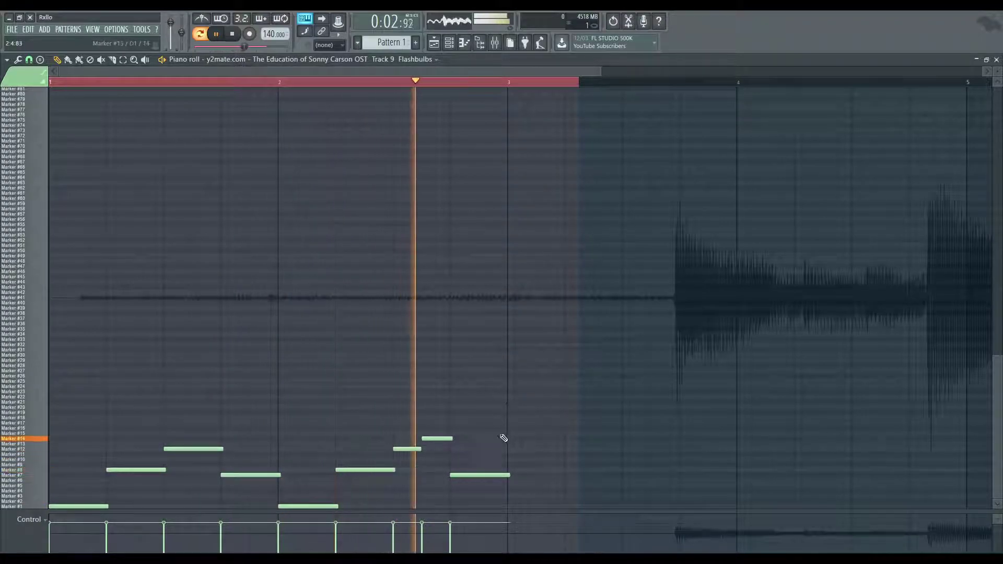
# - Delete the Marker #7 note at beat 4 of bar 2 and add a Marker #13 note in its place
pyautogui.press('space')
pyautogui.rightClick(490, 474)
pyautogui.press('space')
pyautogui.click(453, 444)
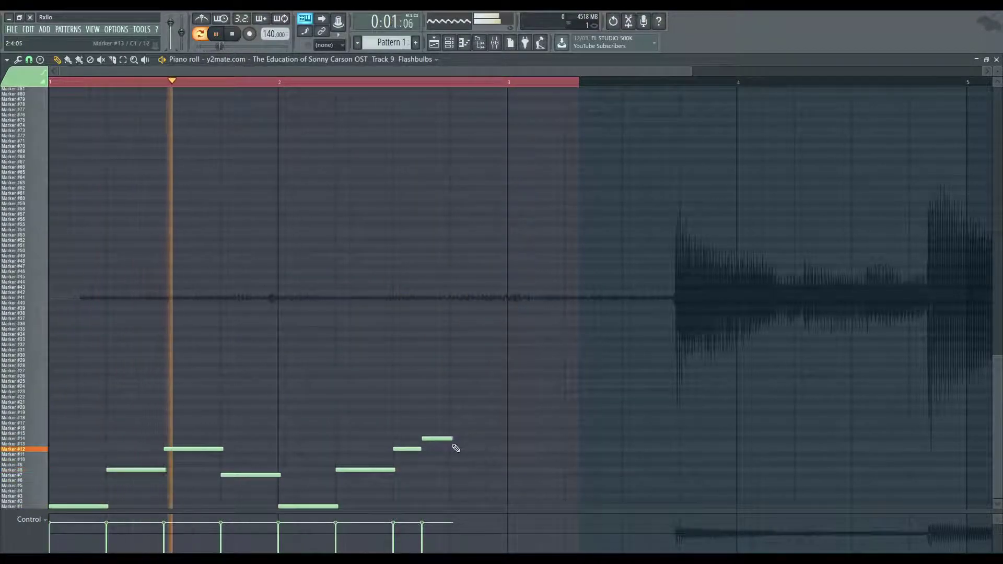
# - Add a Marker #12 note directly after the short Marker #13 note and a Marker #5 note halfway through beat 4, playing the pattern
pyautogui.moveTo(476, 443); pyautogui.dragTo(493, 486)
pyautogui.press('space')
pyautogui.press('space')
pyautogui.click(458, 449)
pyautogui.press('space')
pyautogui.press('space')
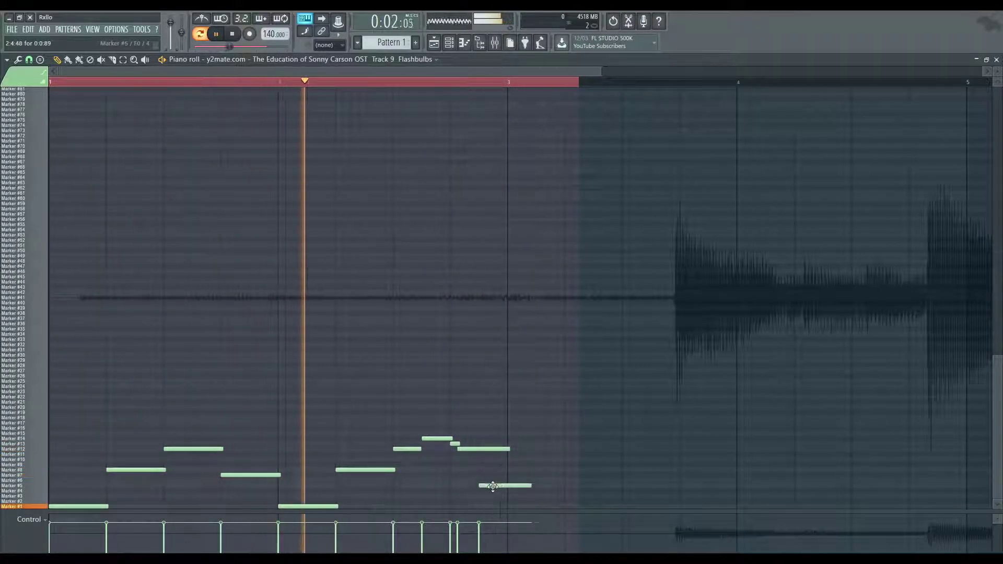
pyautogui.press('space')
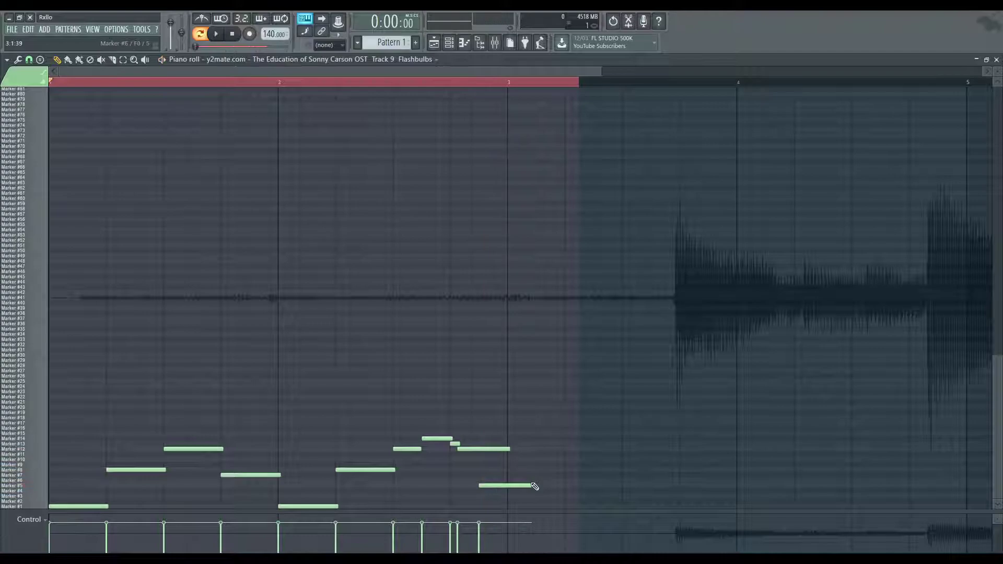
# - Move the last note to Marker #4 and shorten the preceding Marker #12 note to end where the last one starts
pyautogui.press('space')
pyautogui.moveTo(531, 484); pyautogui.dragTo(527, 491)
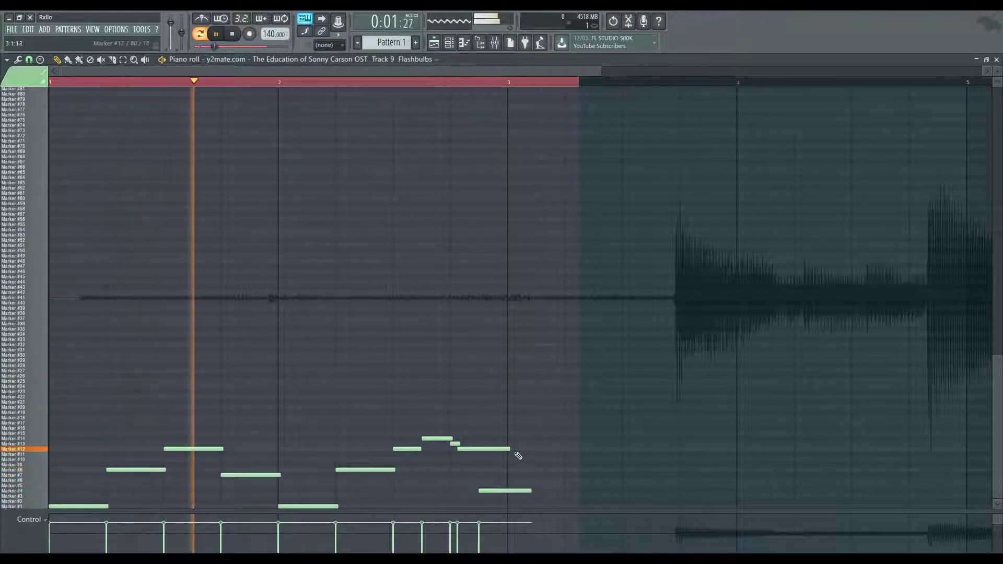
pyautogui.moveTo(499, 449); pyautogui.dragTo(481, 450)
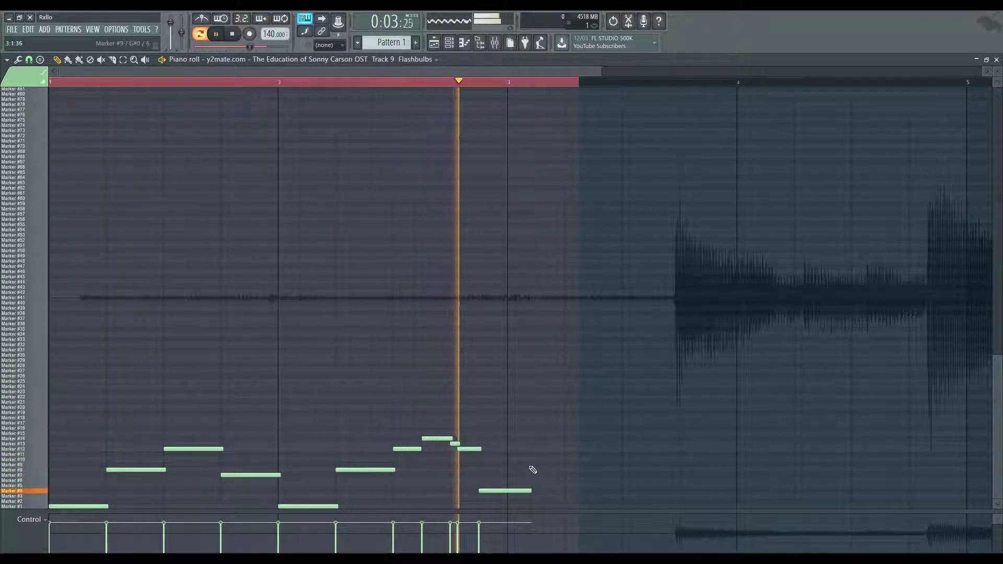
pyautogui.press('space')
# - Move the last note to Marker #3, shorten it to end at bar 3, and play the two-bar pattern
pyautogui.moveTo(527, 491); pyautogui.dragTo(526, 495)
pyautogui.press('space')
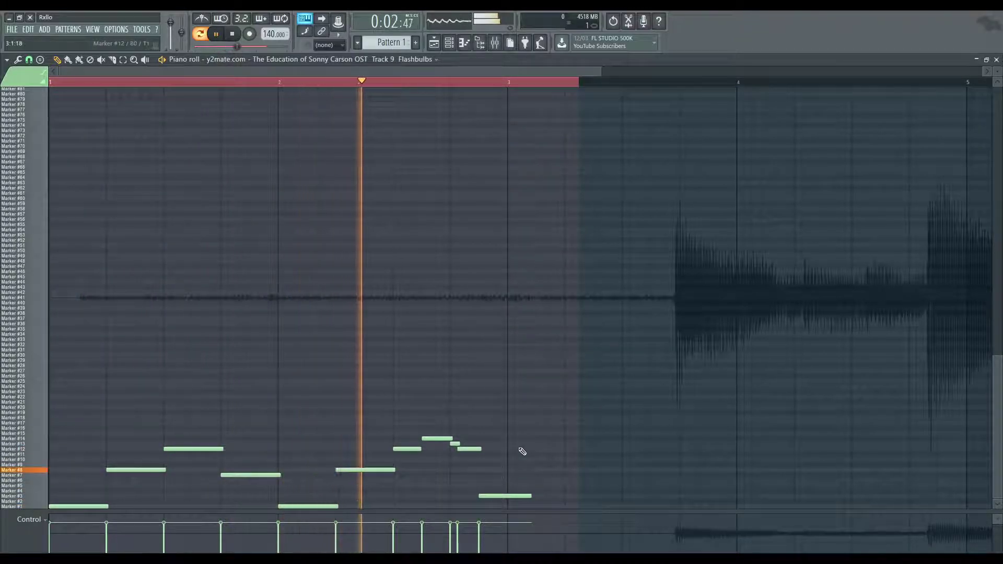
pyautogui.press('space')
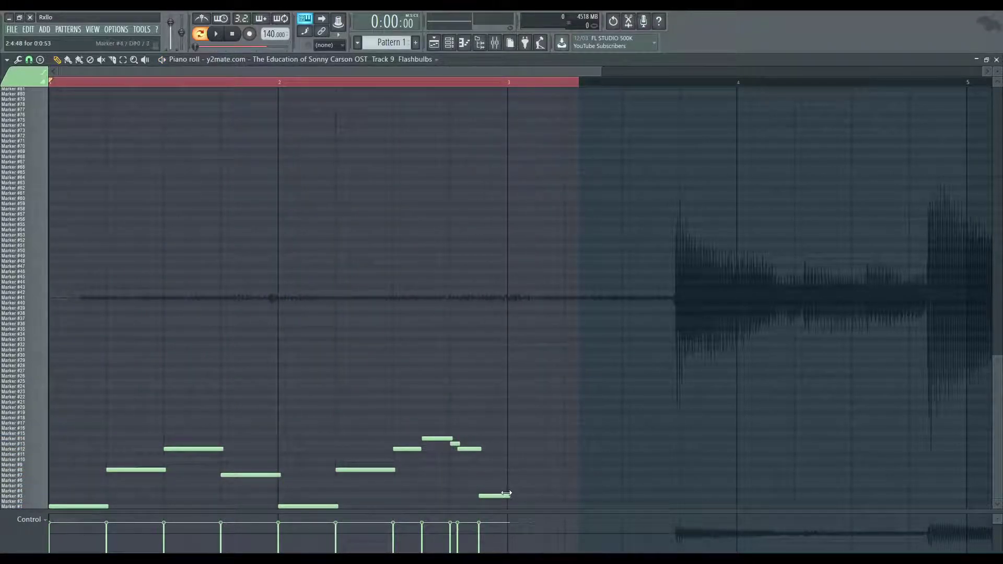
pyautogui.press('space')
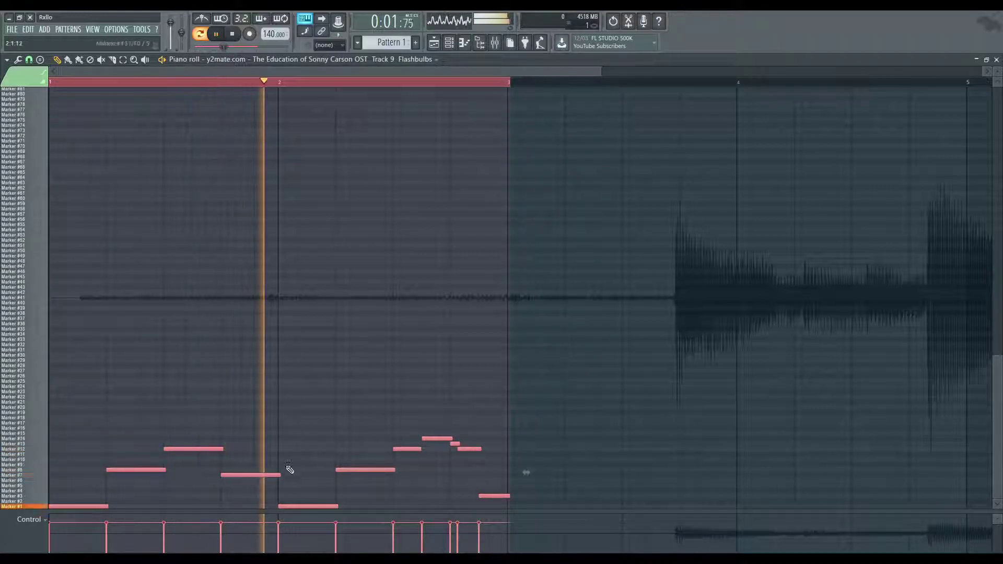
pyautogui.press('space')
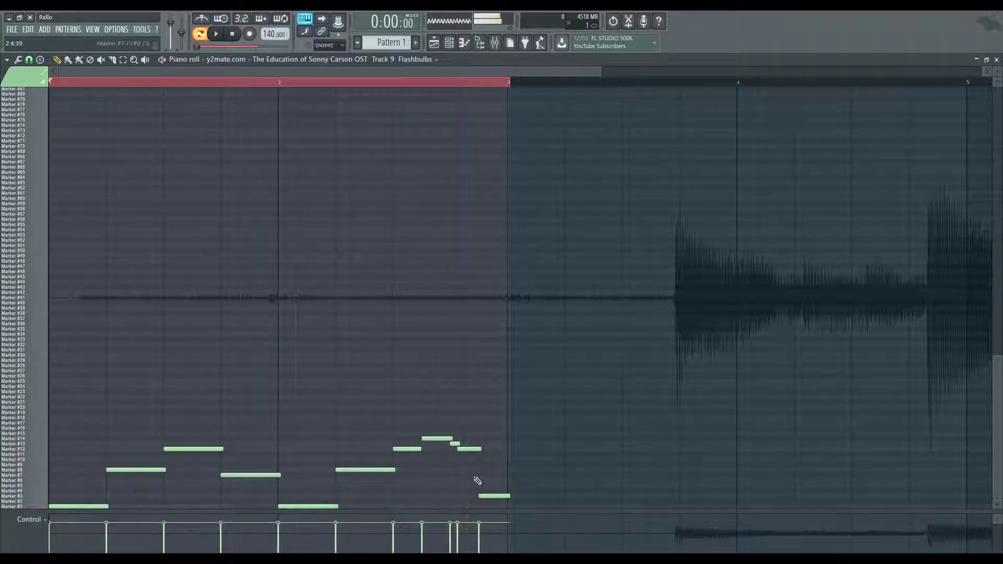
# - Duplicate the two-bar chop pattern into bars 3 and 4, select the four-bar range, and play it
pyautogui.hotkey('ctrl', 'a')
pyautogui.moveTo(82, 505); pyautogui.dragTo(543, 505)
pyautogui.scroll(-3, 549, 279)
pyautogui.press('space')
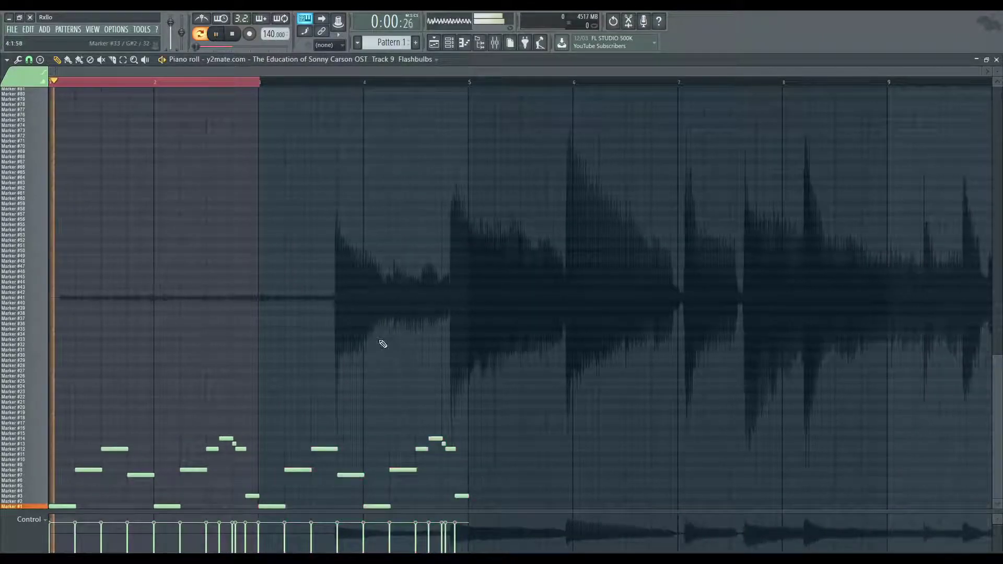
pyautogui.scroll(3, 324, 332)
pyautogui.moveTo(606, 88); pyautogui.dragTo(607, 87)
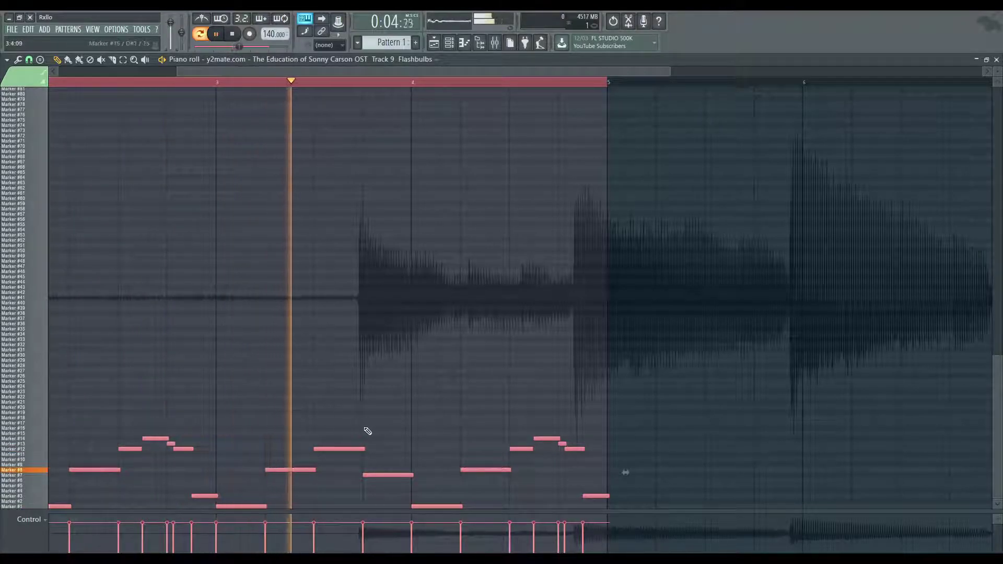
pyautogui.press('space')
# - Replace the bar 4 notes from beat 4 with a Marker #22 note followed by a Marker #21 note, playing the result
pyautogui.click(557, 417)
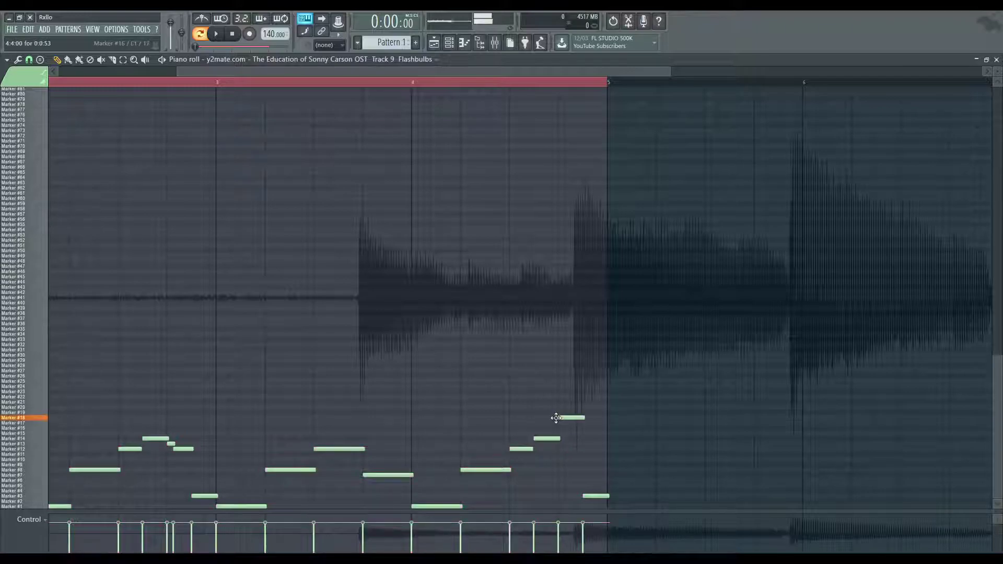
pyautogui.moveTo(560, 402); pyautogui.dragTo(559, 397)
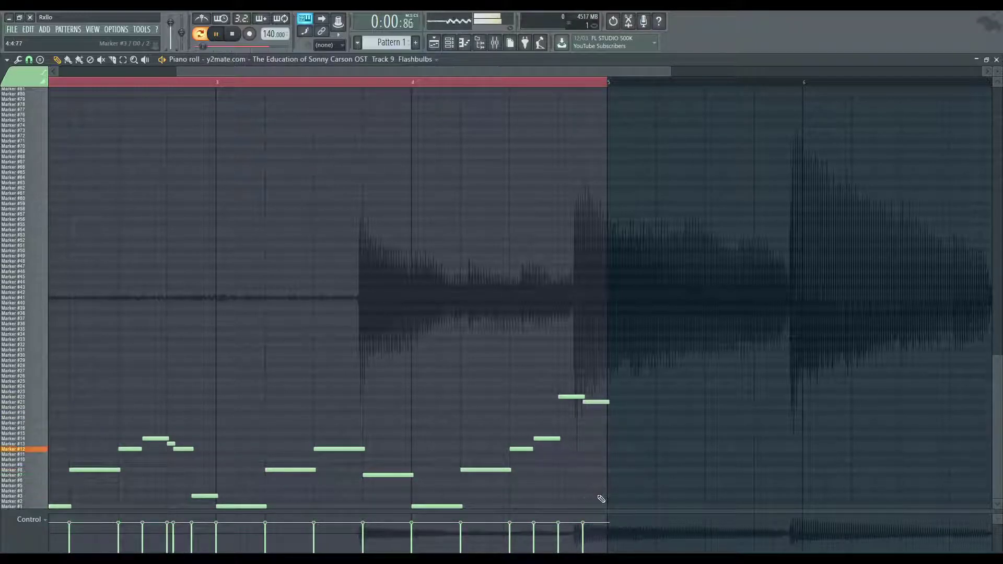
pyautogui.scroll(-3, 601, 498)
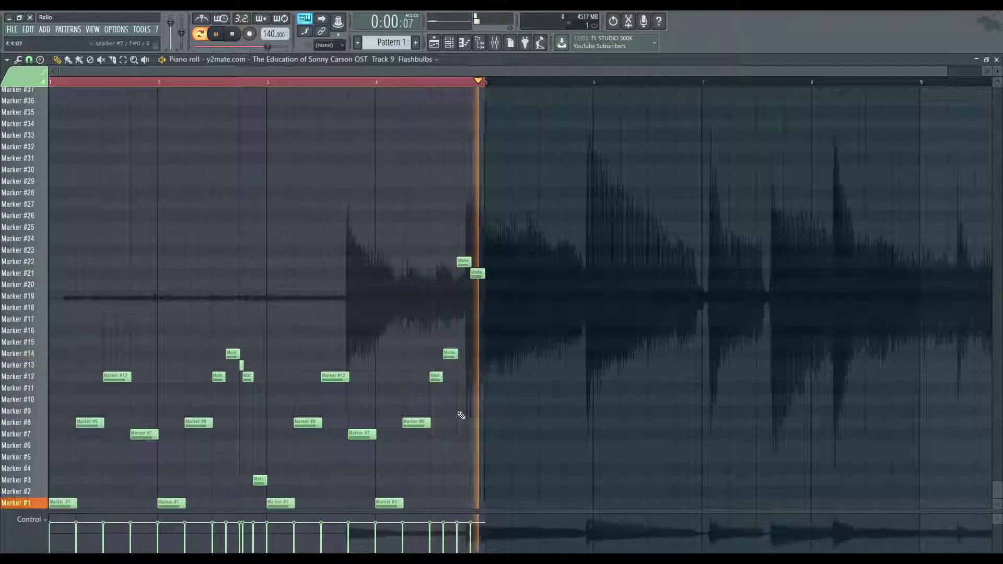
# - Remove the Marker #21 note, lengthen the Marker #22 note to nearly the end of bar 4, and play the pattern
pyautogui.press('space')
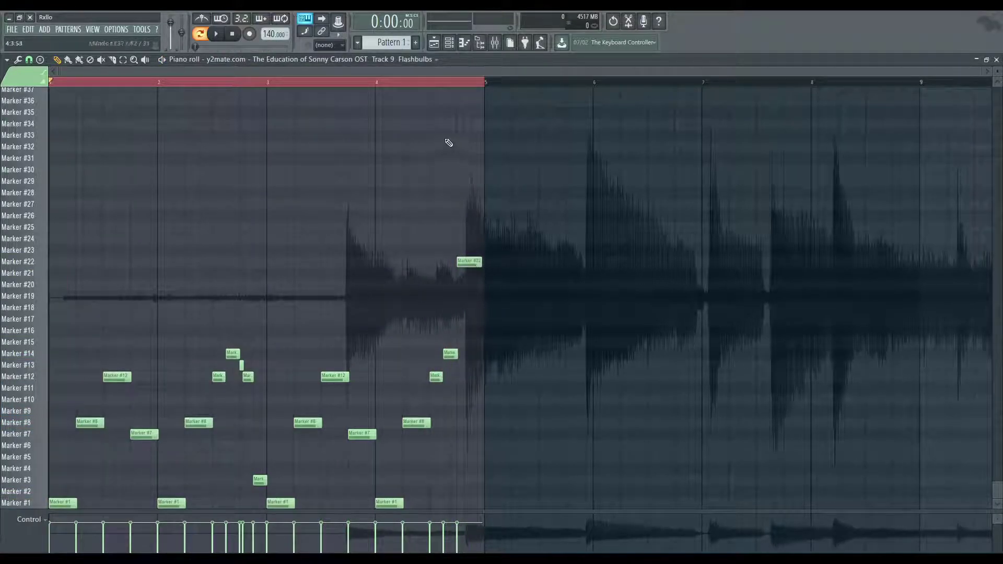
pyautogui.moveTo(463, 84); pyautogui.dragTo(455, 83)
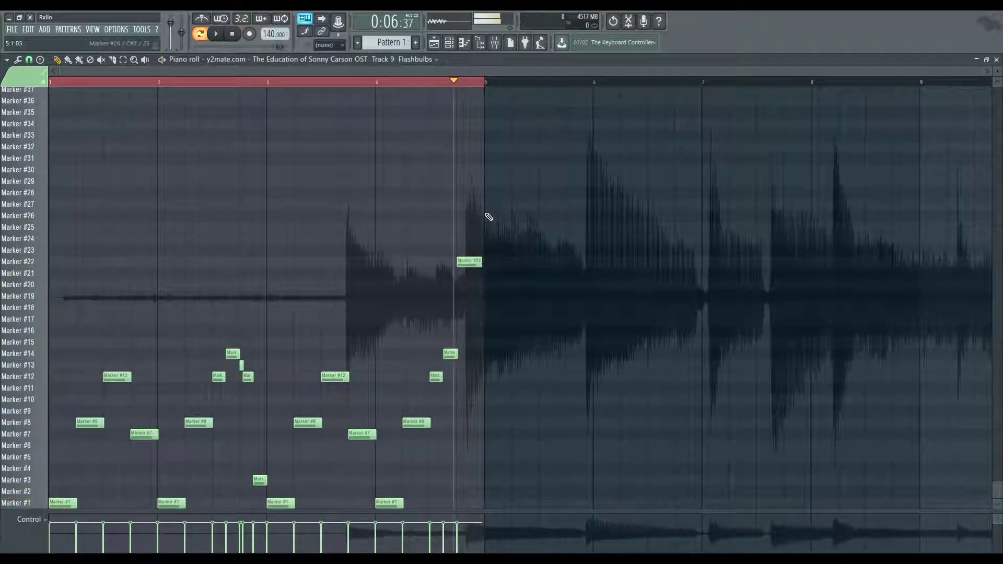
pyautogui.click(382, 82)
pyautogui.press('space')
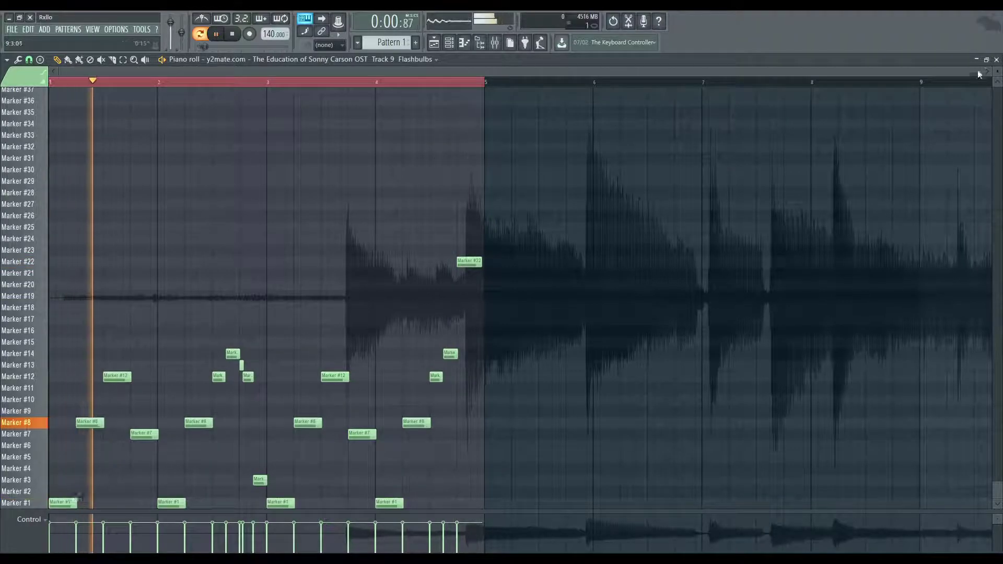
# - Arrange the workspace with the piano roll closed, the Slicex window moved aside, the channel rack widened, and the browser shown
pyautogui.click(996, 60)
pyautogui.click(669, 102)
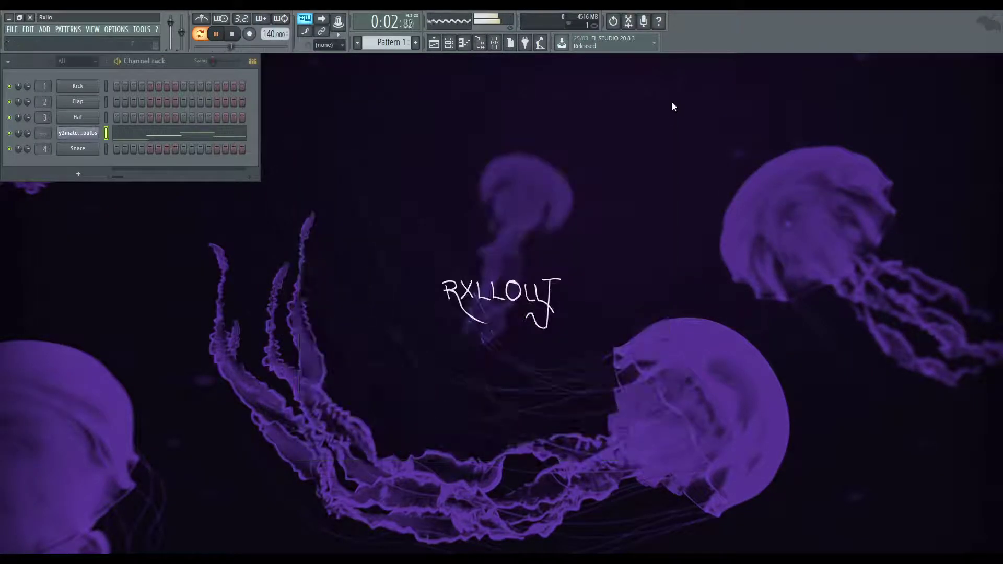
pyautogui.click(78, 134)
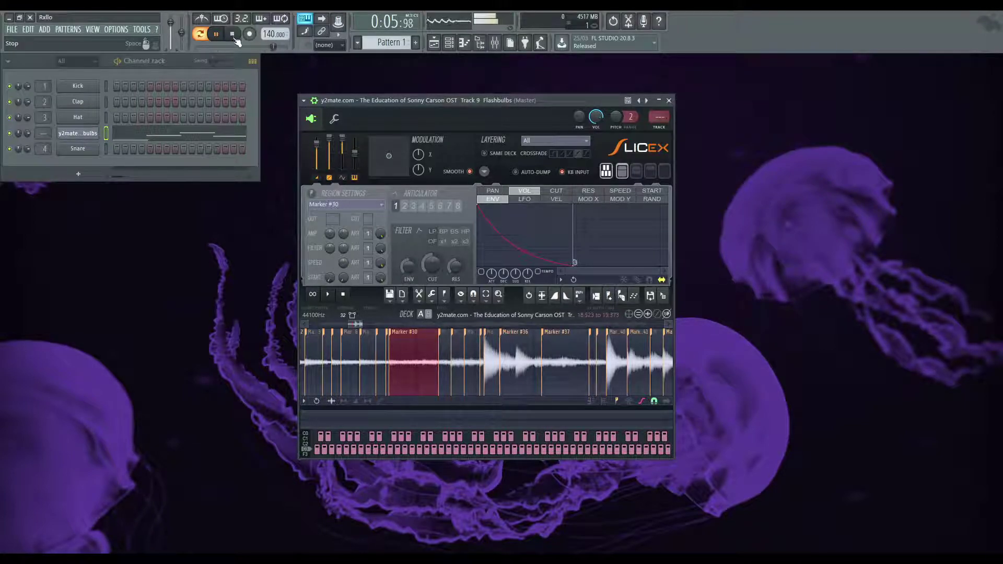
pyautogui.moveTo(519, 102); pyautogui.dragTo(647, 148)
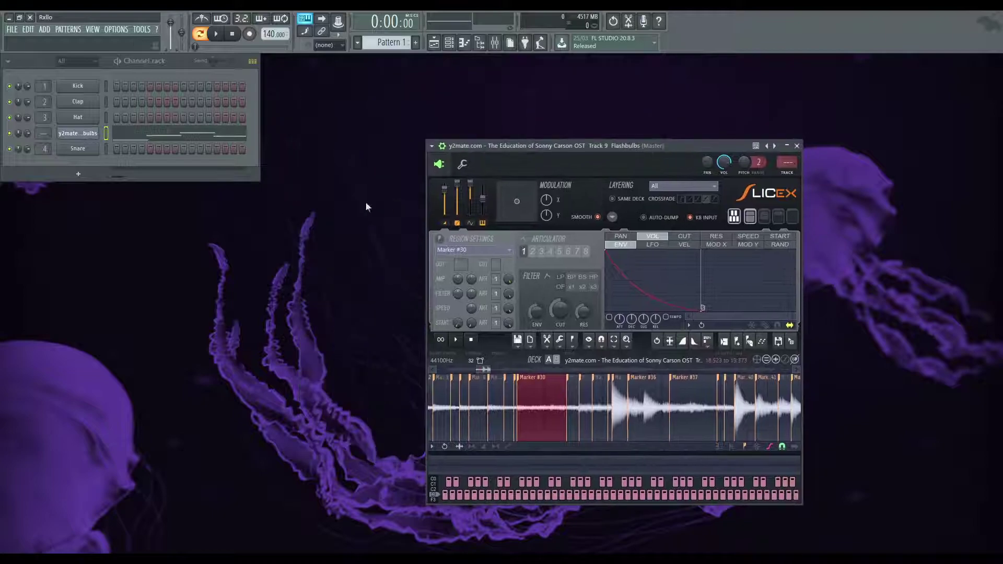
pyautogui.moveTo(259, 181); pyautogui.dragTo(735, 195)
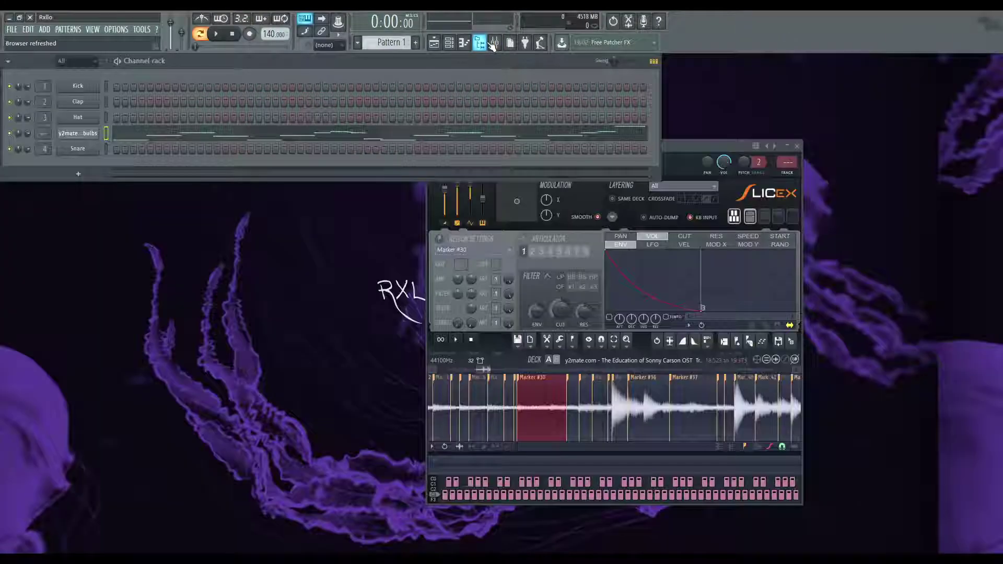
pyautogui.click(493, 43)
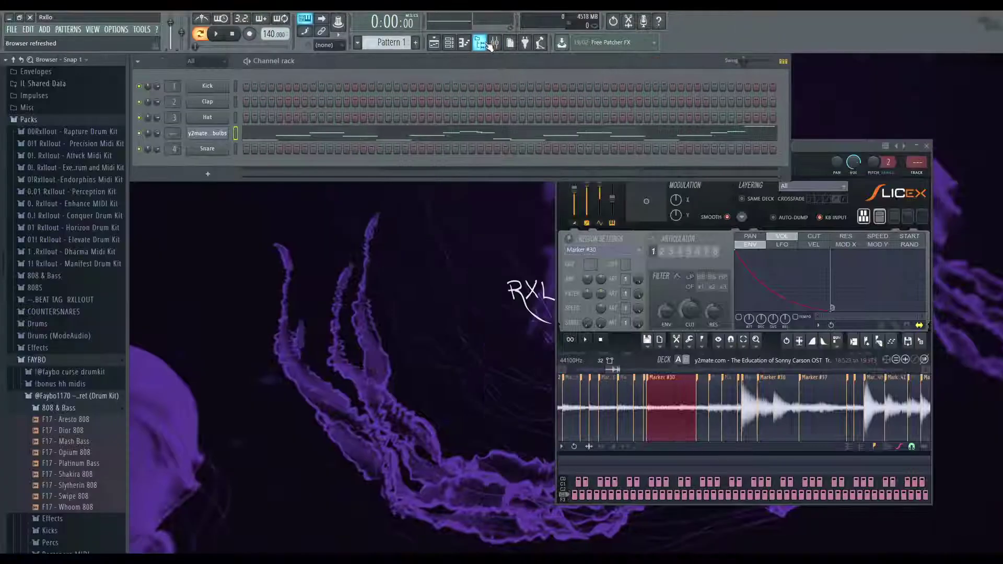
pyautogui.scroll(4, 121, 269)
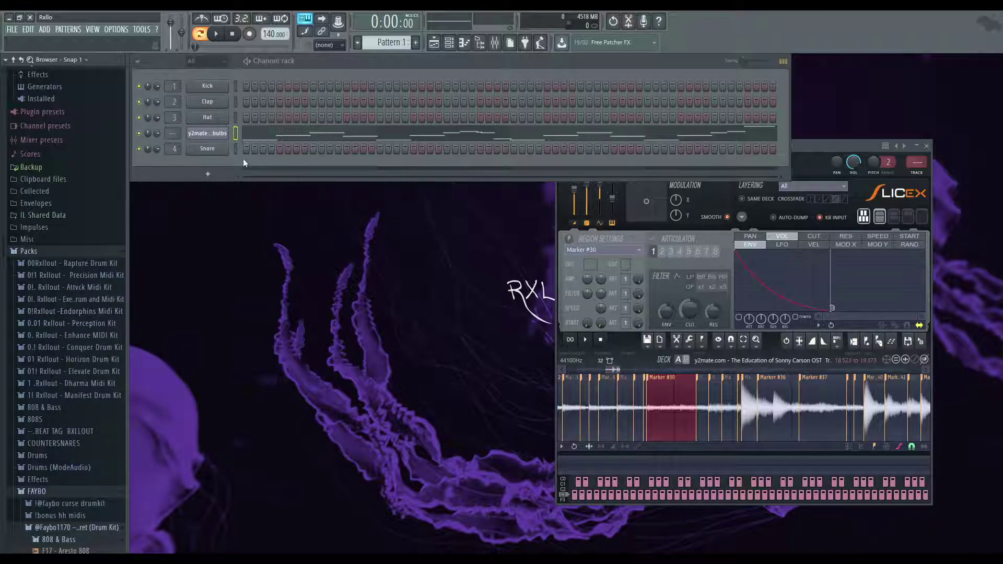
# - Reopen the sliced sample's piano roll and play the start of the four-bar pattern
pyautogui.press('F7')
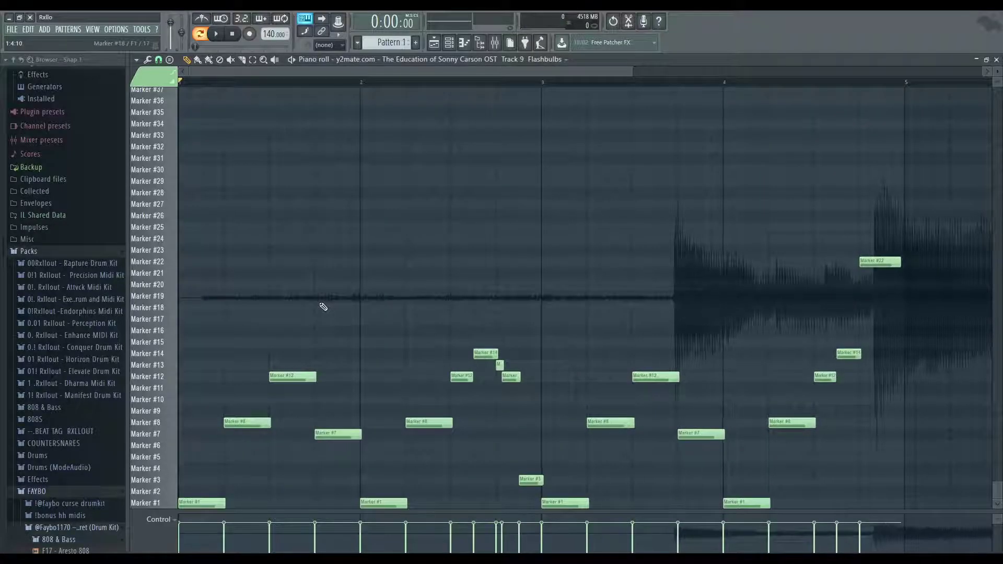
pyautogui.press('space')
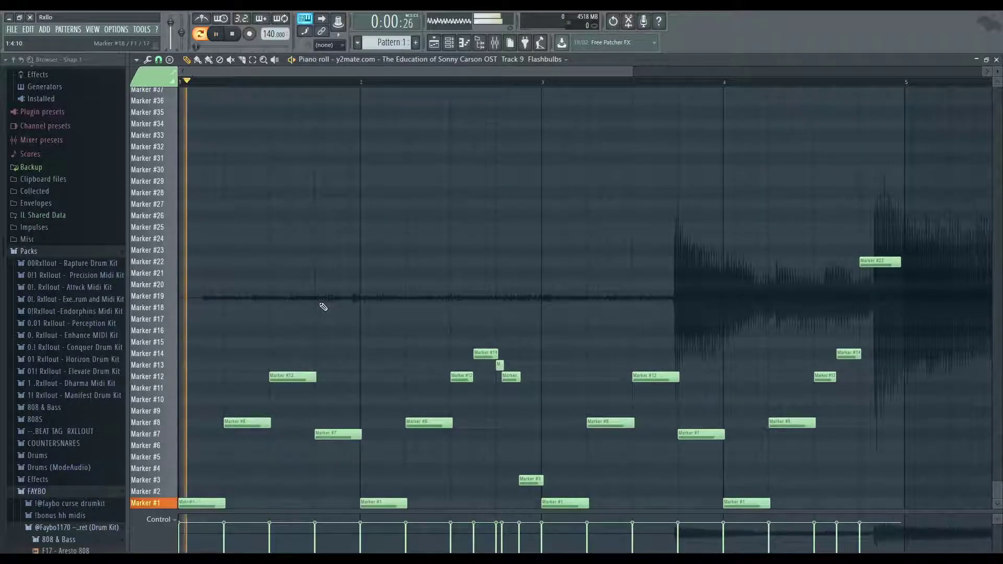
pyautogui.press('space')
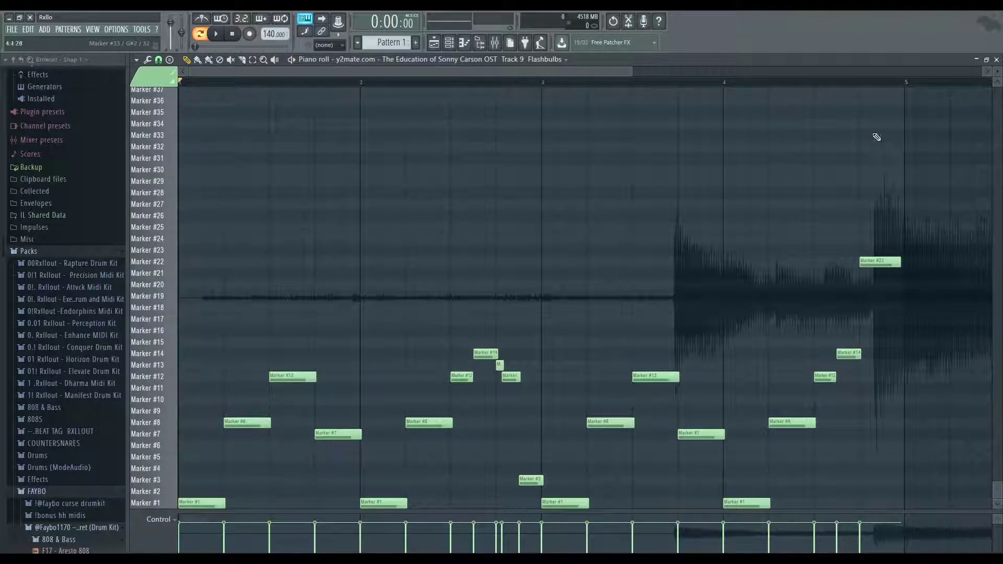
pyautogui.click(996, 59)
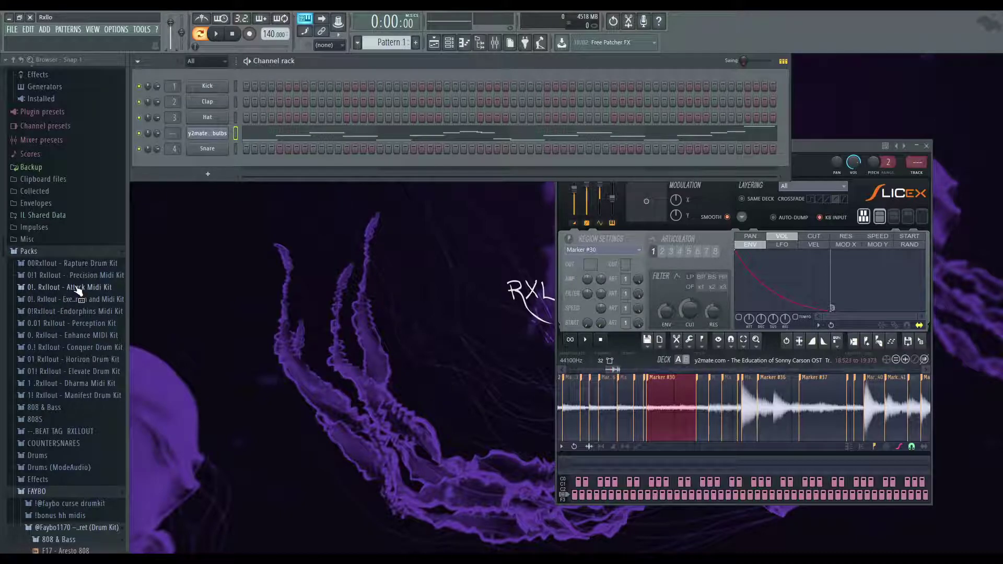
# - Audition the Rapture Drum Kit countersnares and load RX - Hanz CNTRSNR onto the Snare channel
pyautogui.click(92, 264)
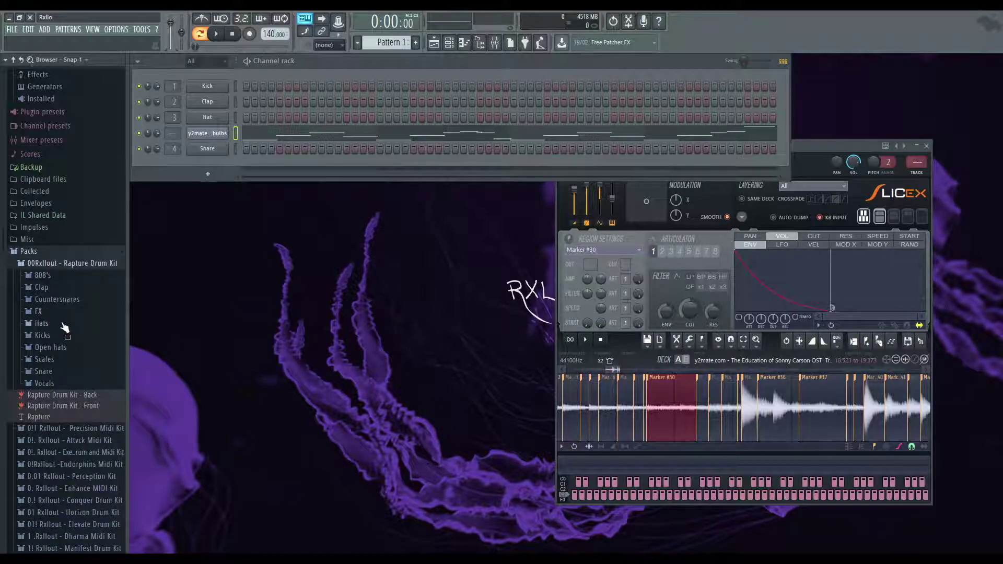
pyautogui.click(71, 304)
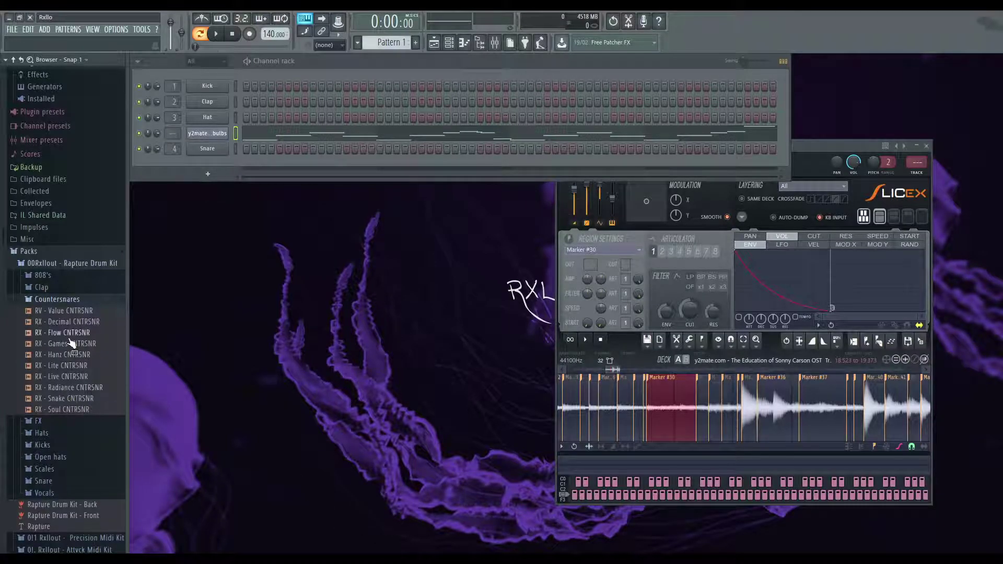
pyautogui.click(65, 376)
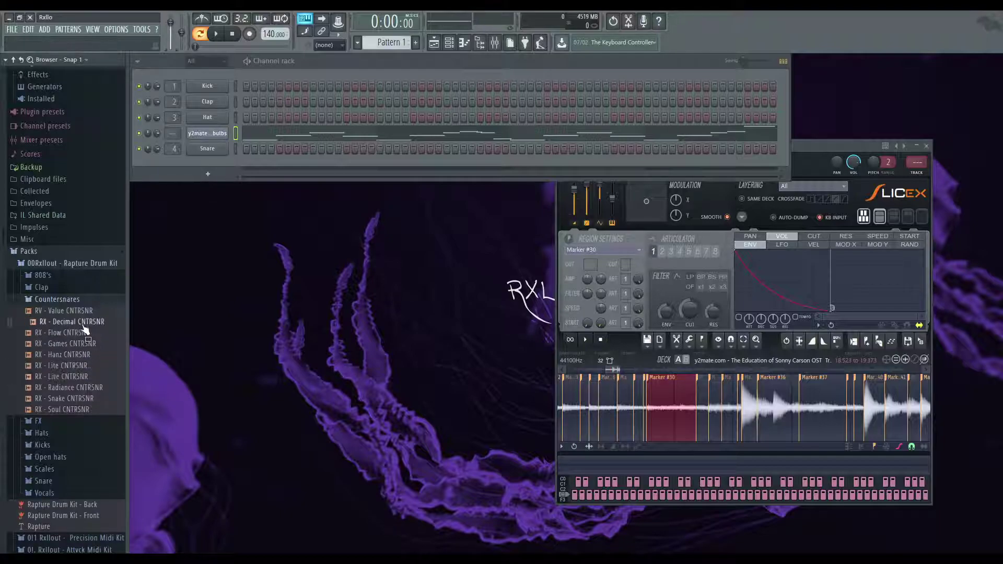
pyautogui.click(92, 377)
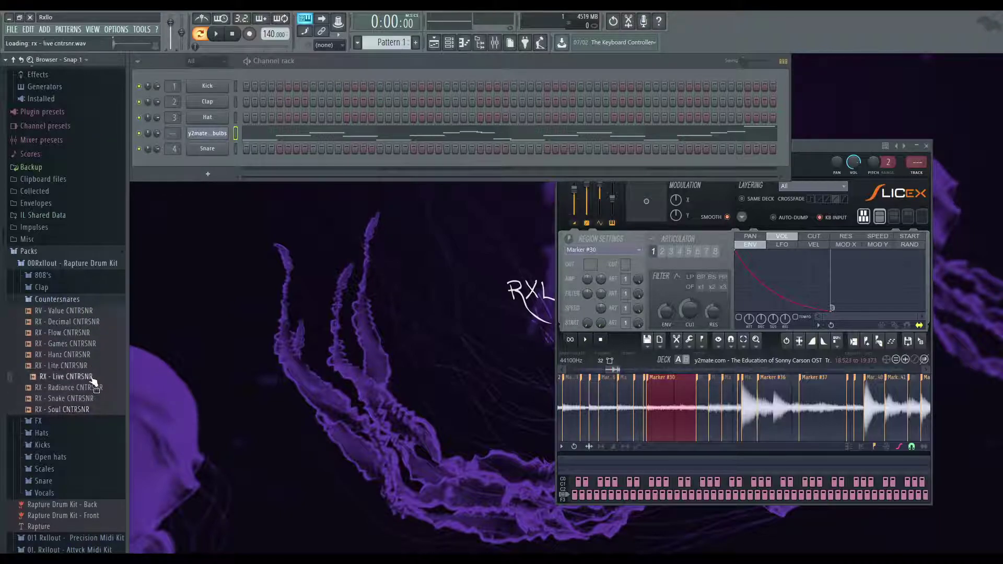
pyautogui.click(93, 358)
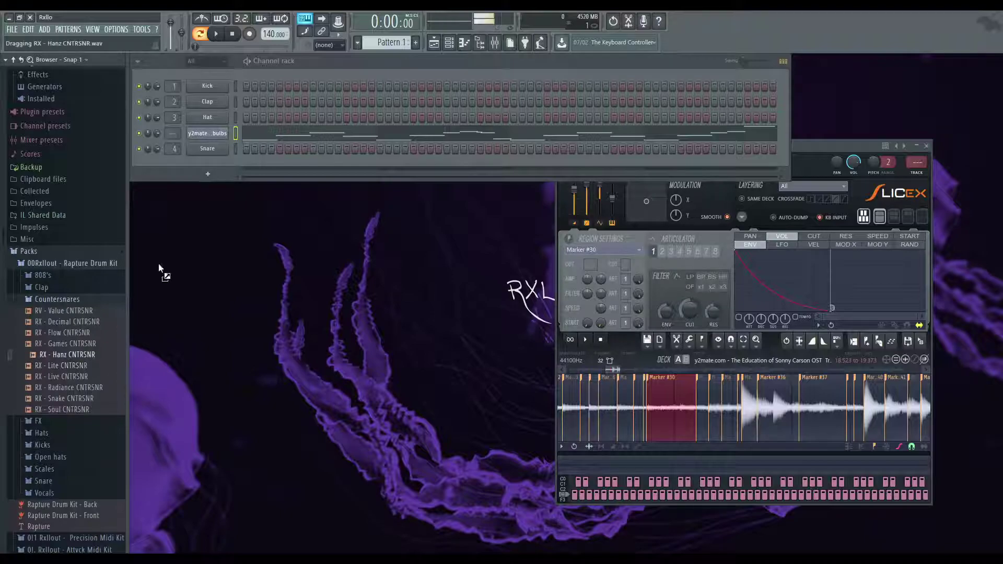
pyautogui.moveTo(210, 150); pyautogui.dragTo(208, 149)
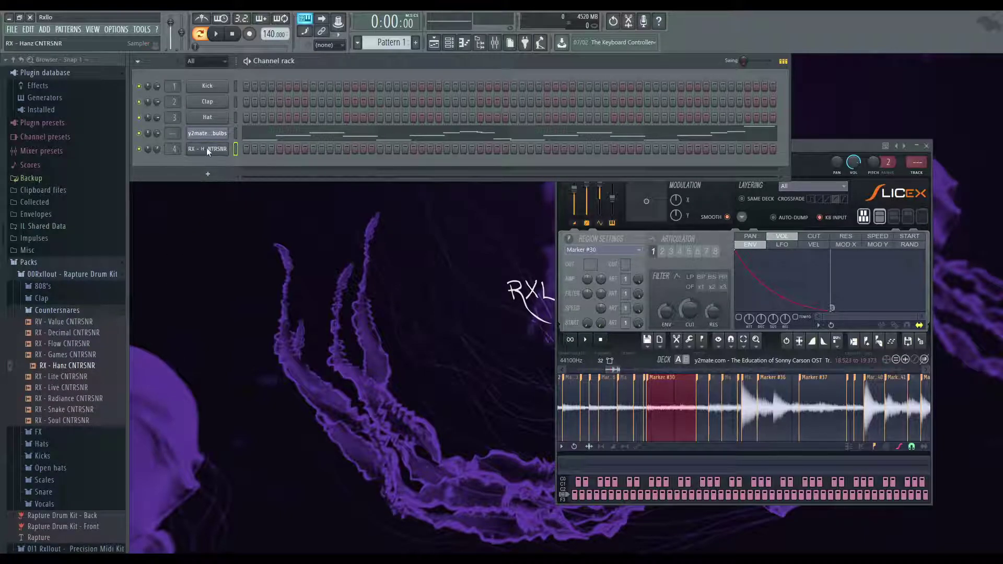
# - Add a C5 note at the start of bar 1 in the RX - Hanz CNTRSNR channel's piano roll
pyautogui.press('F7')
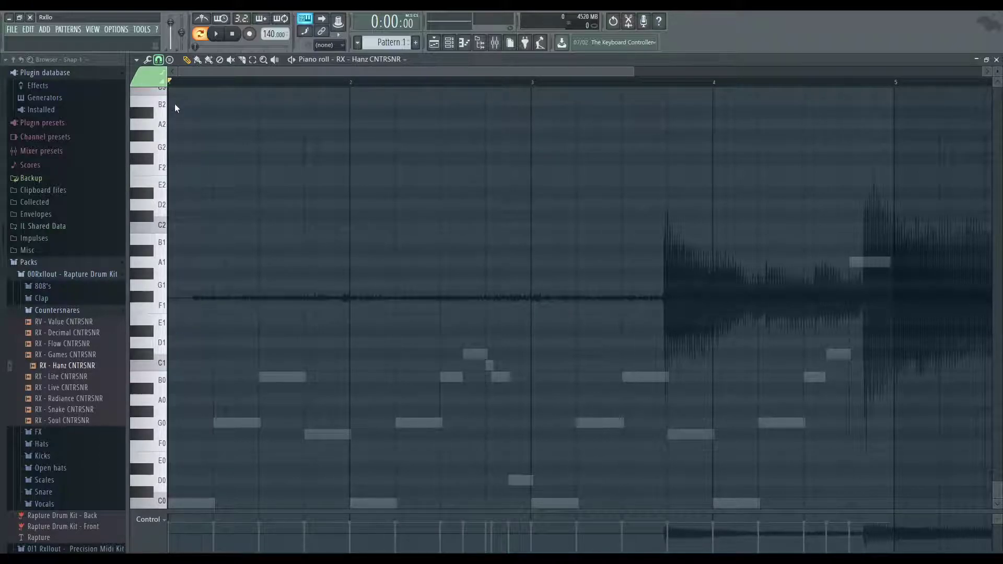
pyautogui.click(179, 365)
pyautogui.scroll(4, 264, 220)
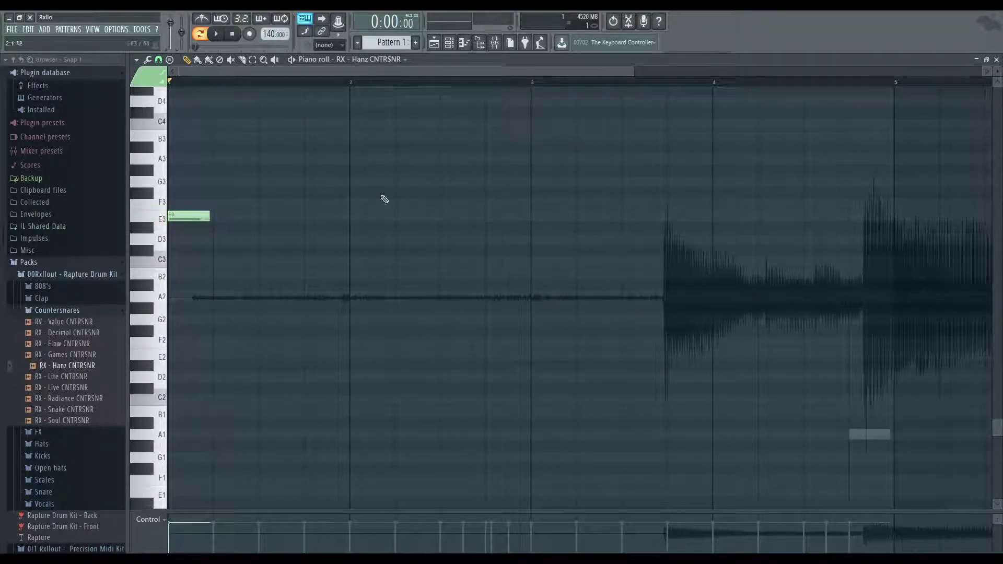
pyautogui.scroll(5, 206, 202)
pyautogui.moveTo(194, 217); pyautogui.dragTo(185, 193)
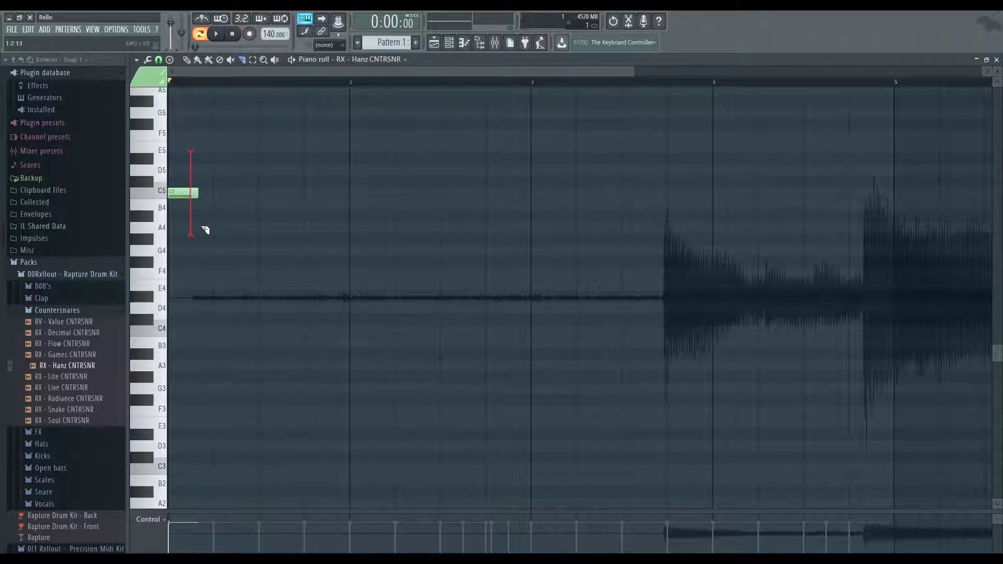
# - Shorten the first C5 note to half a beat and add two short C5 notes after it in bar 1
pyautogui.moveTo(193, 192); pyautogui.dragTo(221, 193)
pyautogui.press('space')
pyautogui.click(228, 193)
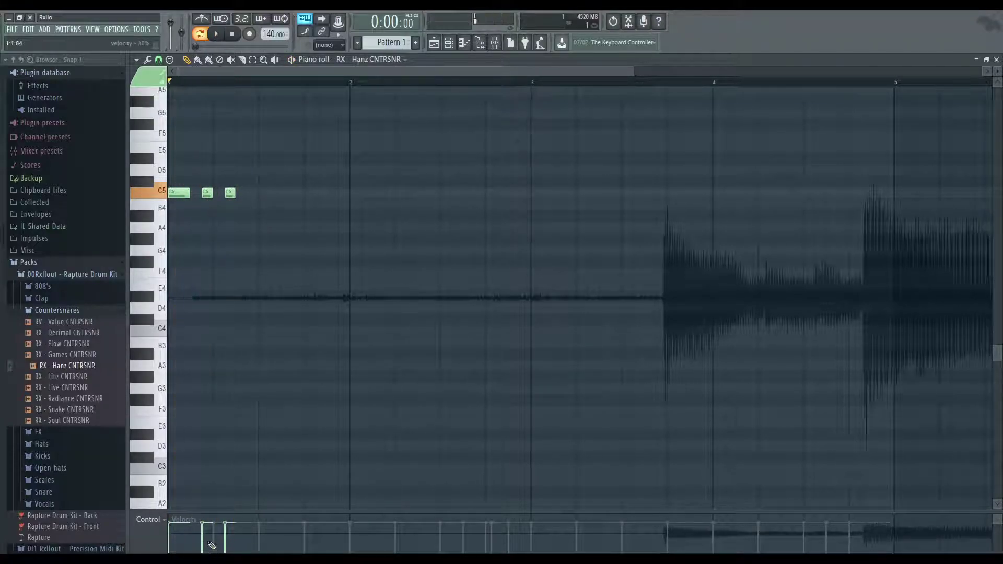
# - Move the third C5 note to halfway through beat 2 and lower the second note's velocity, playing the rhythm
pyautogui.moveTo(231, 192); pyautogui.dragTo(241, 194)
pyautogui.click(254, 194)
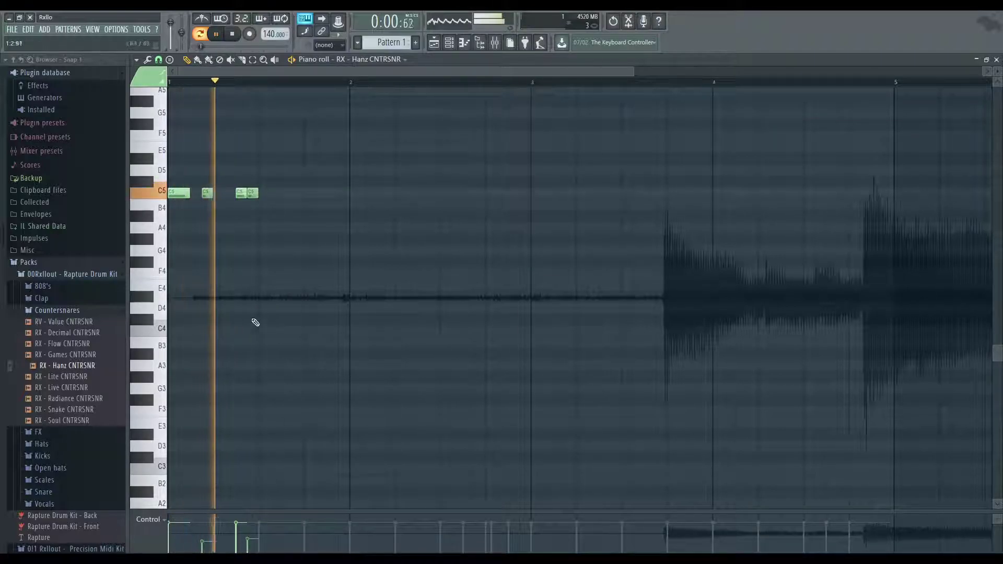
pyautogui.rightClick(254, 194)
pyautogui.press('space')
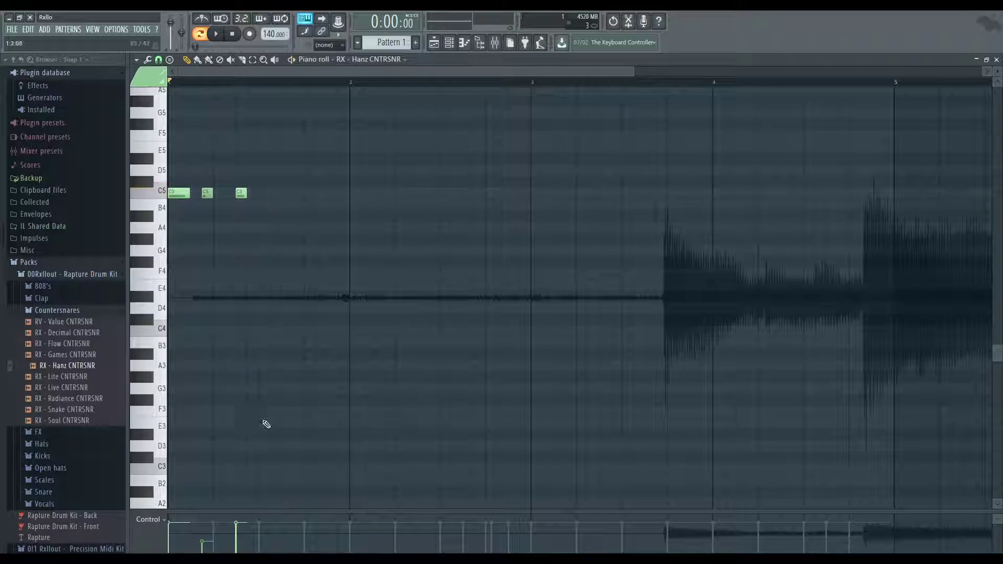
pyautogui.press('space')
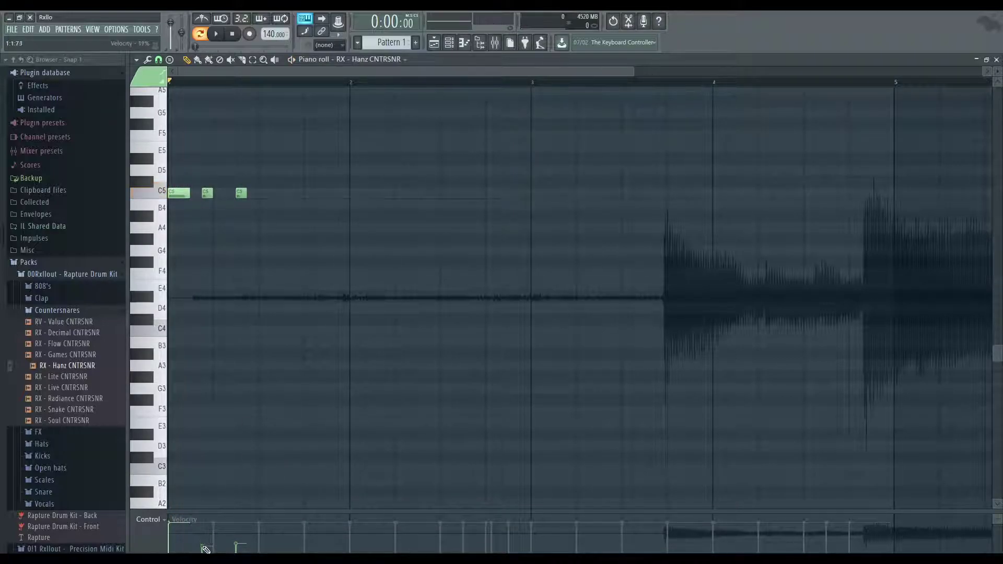
pyautogui.press('space')
# - Add short C5 notes on beat 3 and halfway through beat 3 of bar 1, lowering the last note's velocity
pyautogui.click(275, 193)
pyautogui.click(293, 193)
pyautogui.moveTo(275, 193)
pyautogui.mouseDown()
pyautogui.moveTo(265, 193)
pyautogui.moveTo(286, 193)
pyautogui.mouseUp()
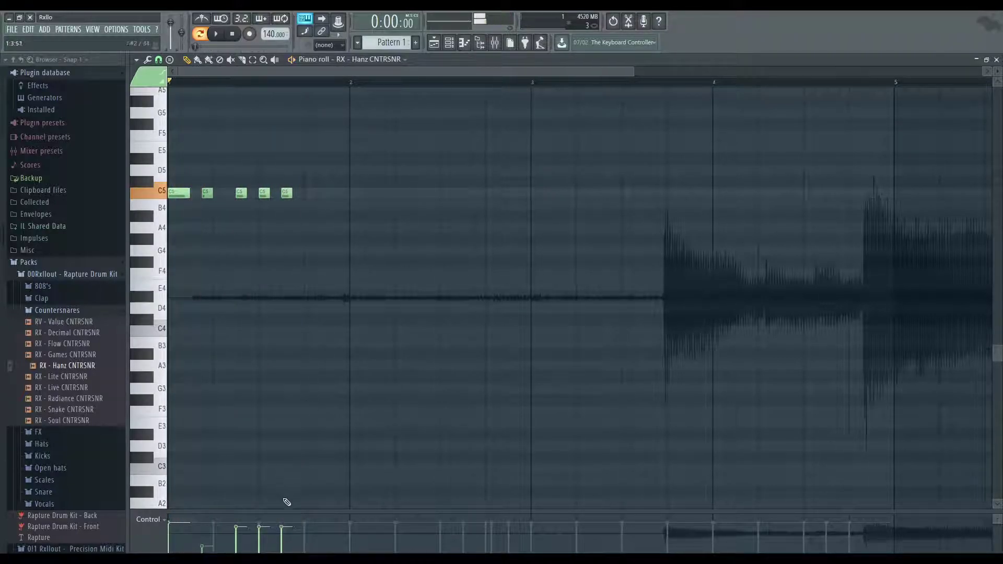
pyautogui.press('space')
pyautogui.click(288, 550)
# - Duplicate the bar 1 countersnare notes into bar 2 and make all of them legato
pyautogui.hotkey('ctrl', 'a')
pyautogui.moveTo(179, 194); pyautogui.dragTo(363, 199)
pyautogui.scroll(4, 287, 209)
pyautogui.hotkey('ctrl', 'a')
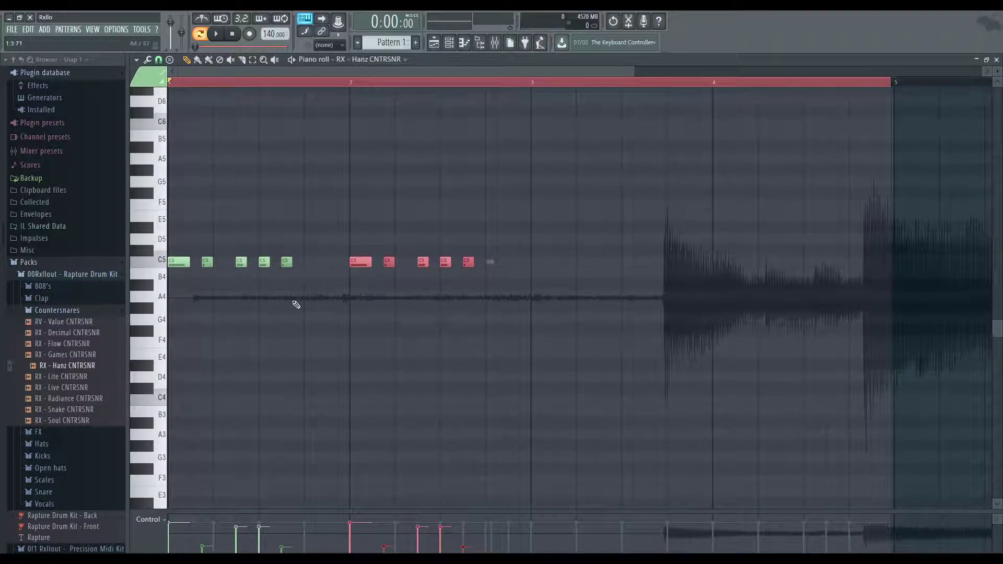
pyautogui.hotkey('ctrl', 'l')
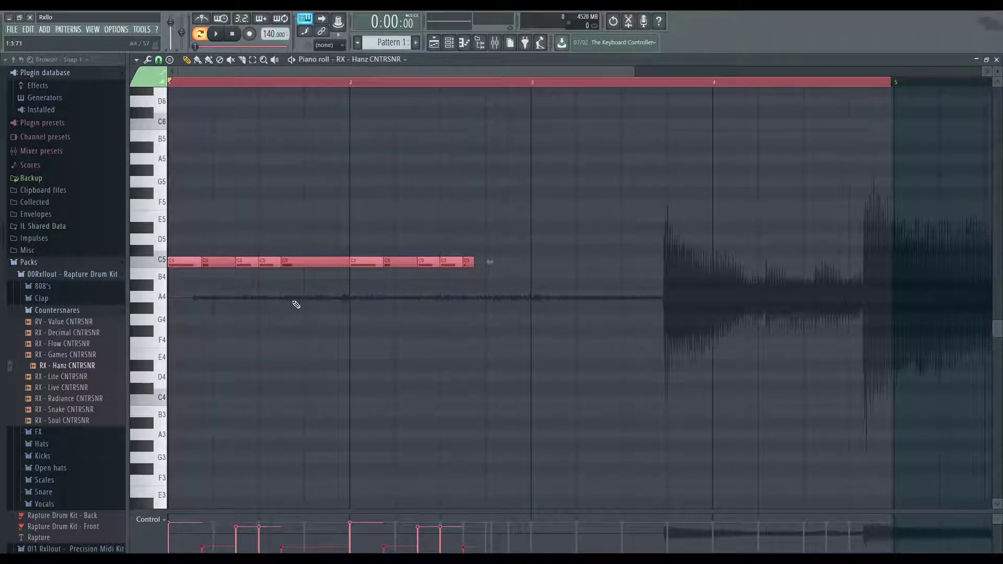
pyautogui.hotkey('ctrl', 'd')
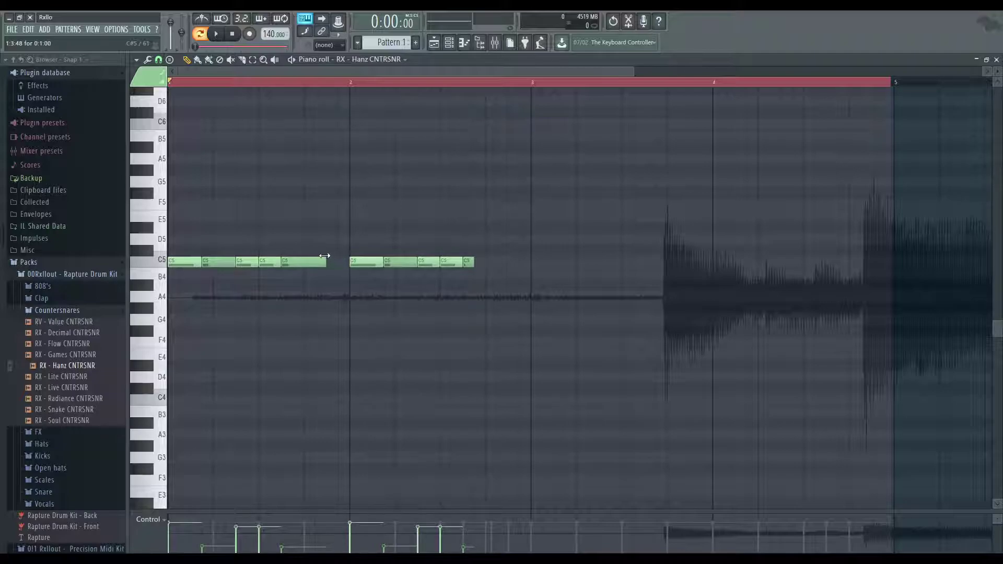
# - Add a short C5 note halfway through beat 4 of bar 1 and delete all countersnare notes in bar 2
pyautogui.moveTo(305, 262); pyautogui.dragTo(338, 263)
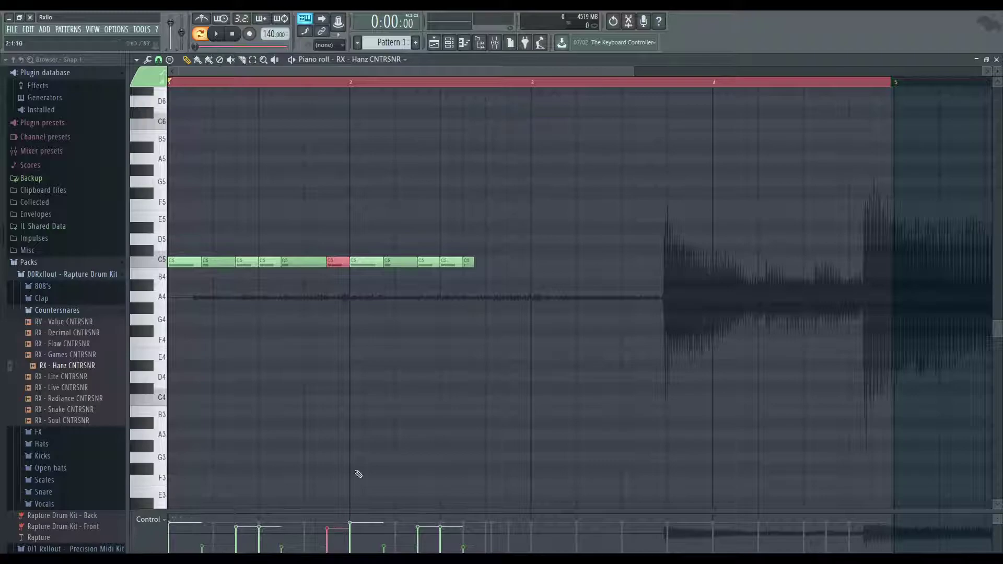
pyautogui.rightClick(466, 262)
pyautogui.rightClick(446, 262)
pyautogui.rightClick(426, 262)
pyautogui.rightClick(397, 263)
pyautogui.rightClick(363, 262)
# - Duplicate the bar 1 countersnare notes until they fill bars 2 to 4, and play the pattern
pyautogui.hotkey('ctrl', 'a')
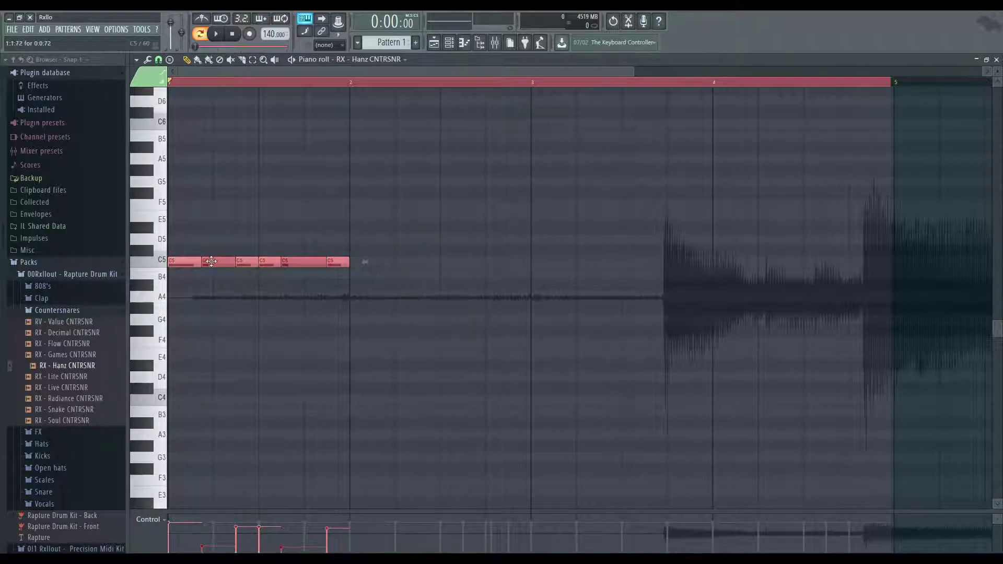
pyautogui.hotkey('ctrl', 'b')
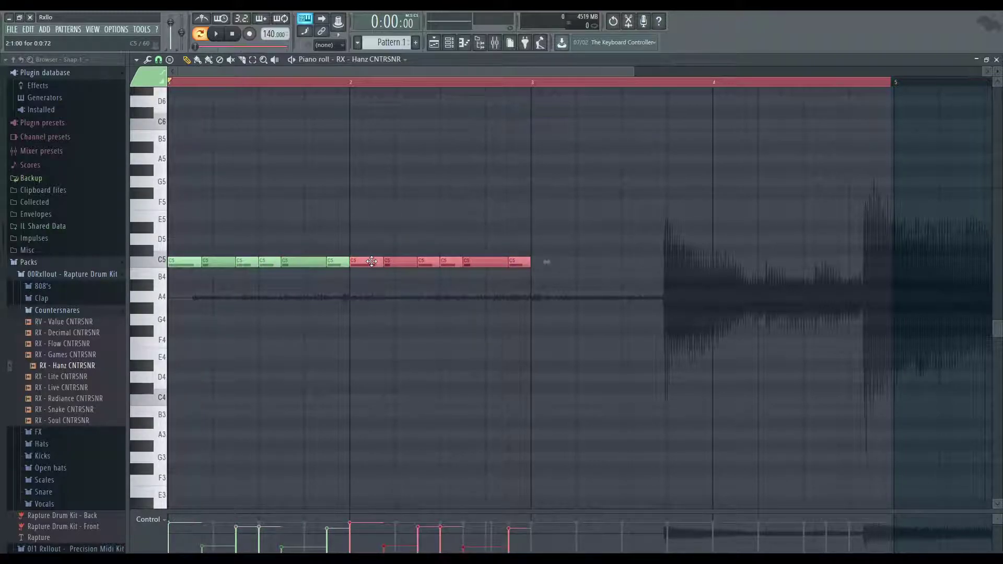
pyautogui.scroll(-3, 371, 262)
pyautogui.hotkey('ctrl', 'a')
pyautogui.hotkey('ctrl', 'b')
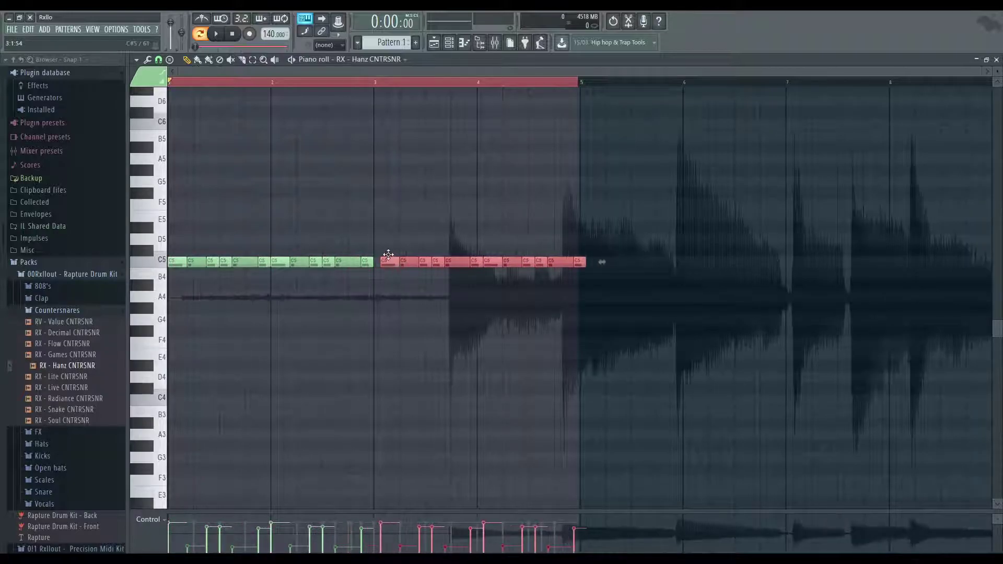
pyautogui.hotkey('ctrl', 'd')
pyautogui.press('space')
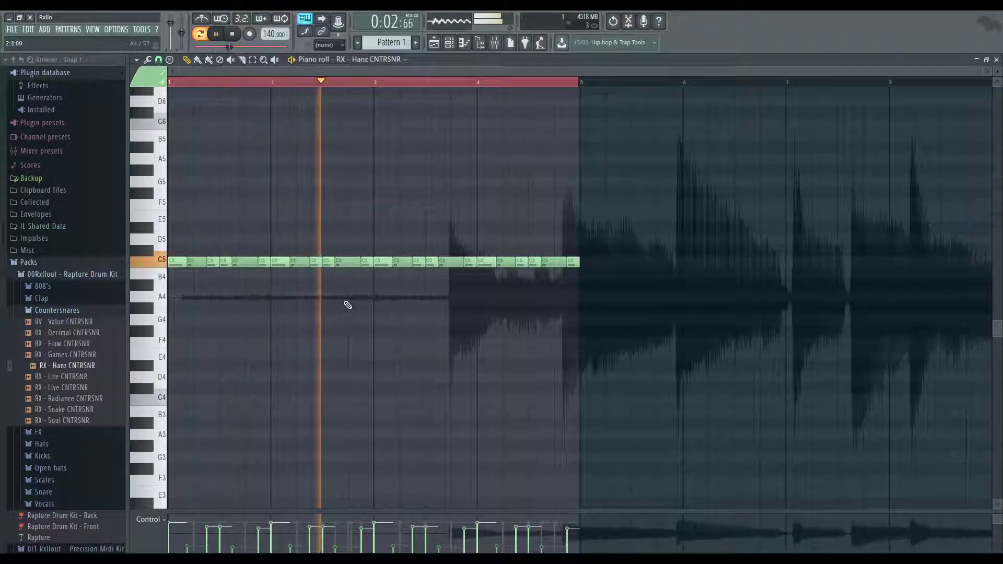
# - Split the countersnare note on beat 3 of bars 2 and 4 into two quarter-beat notes, lowering the second note's velocity in bar 2
pyautogui.scroll(2, 340, 260)
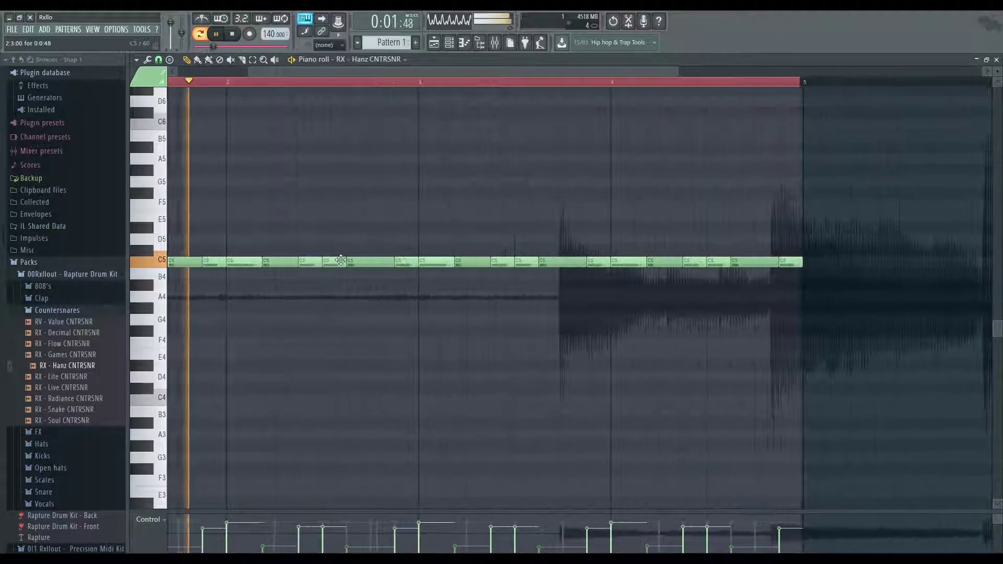
pyautogui.press('space')
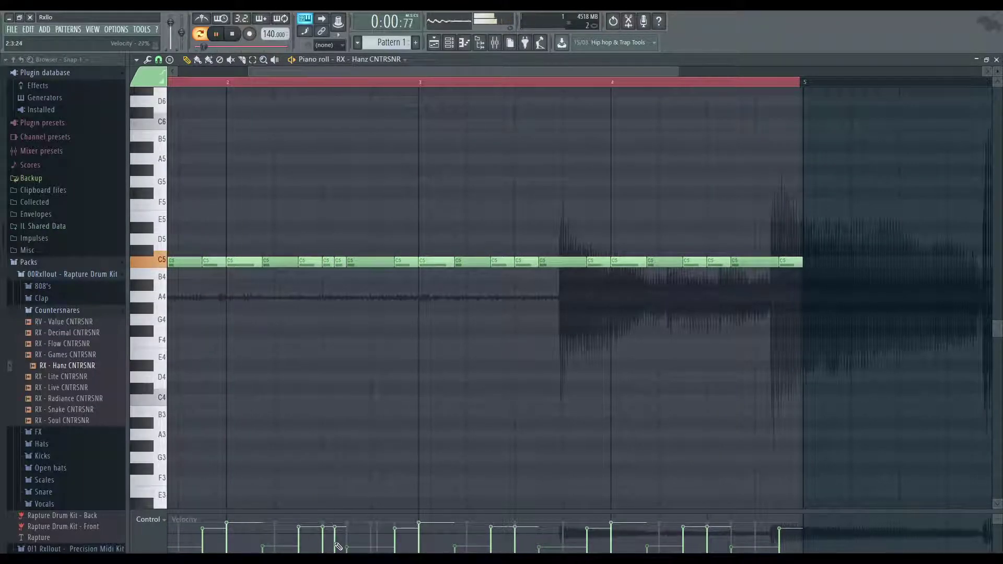
pyautogui.scroll(2, 365, 392)
pyautogui.scroll(1, 394, 365)
pyautogui.scroll(-3, 402, 365)
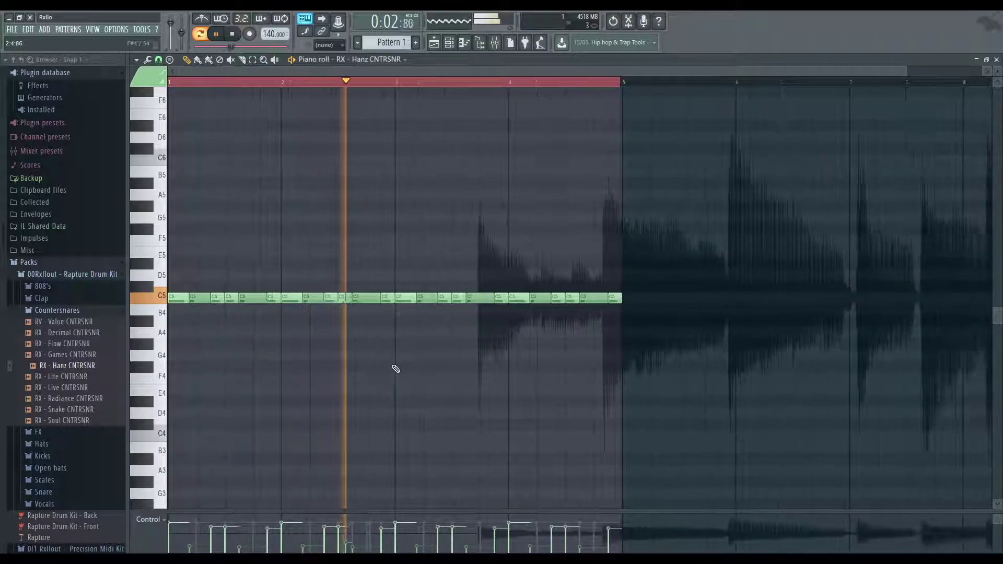
pyautogui.scroll(-1, 401, 367)
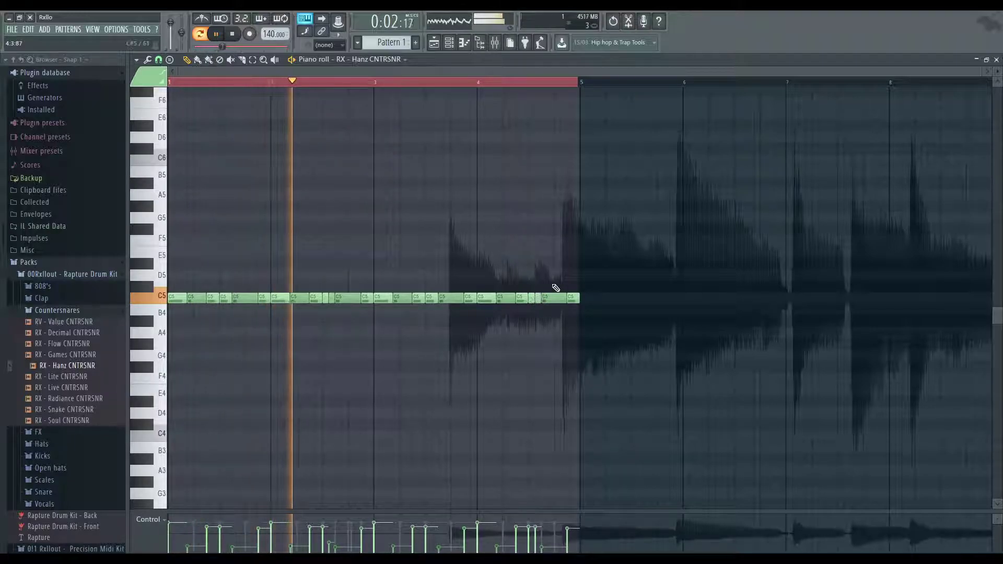
# - Return to the channel rack and preview snares such as Clatter, Revenge, Streets and Tappa from the Rapture Drum Kit's Snare folder
pyautogui.press('F7')
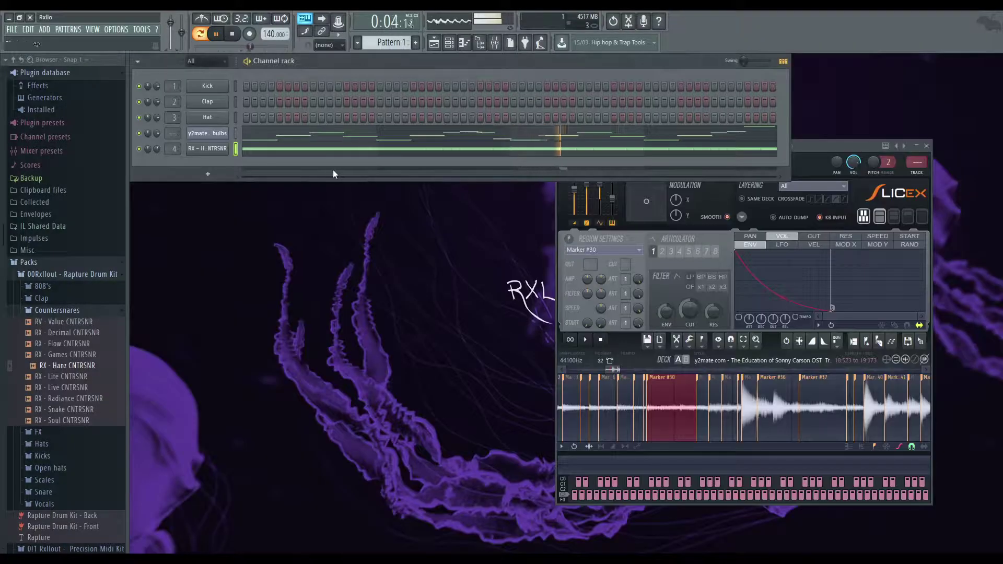
pyautogui.scroll(-5, 80, 289)
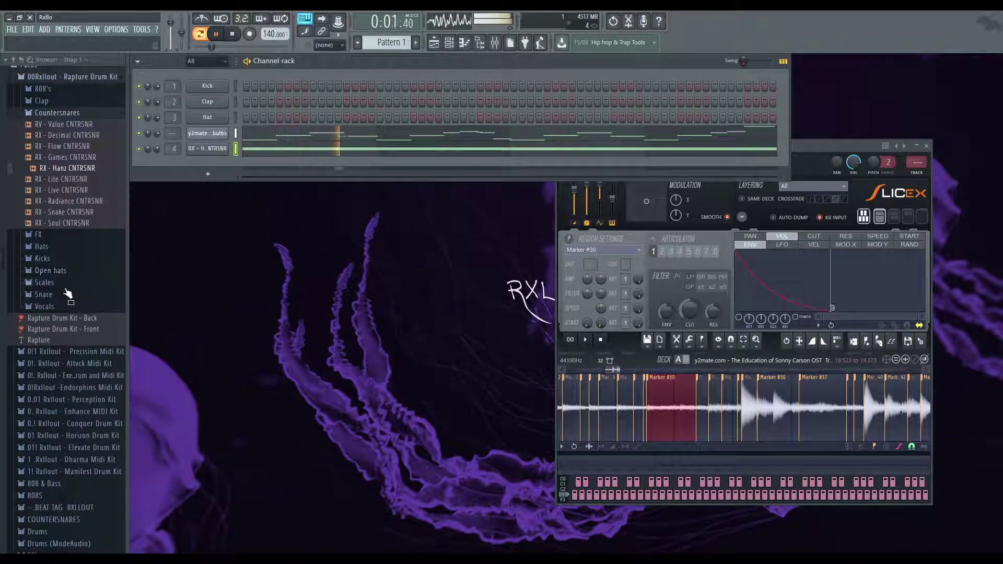
pyautogui.click(68, 294)
pyautogui.click(83, 362)
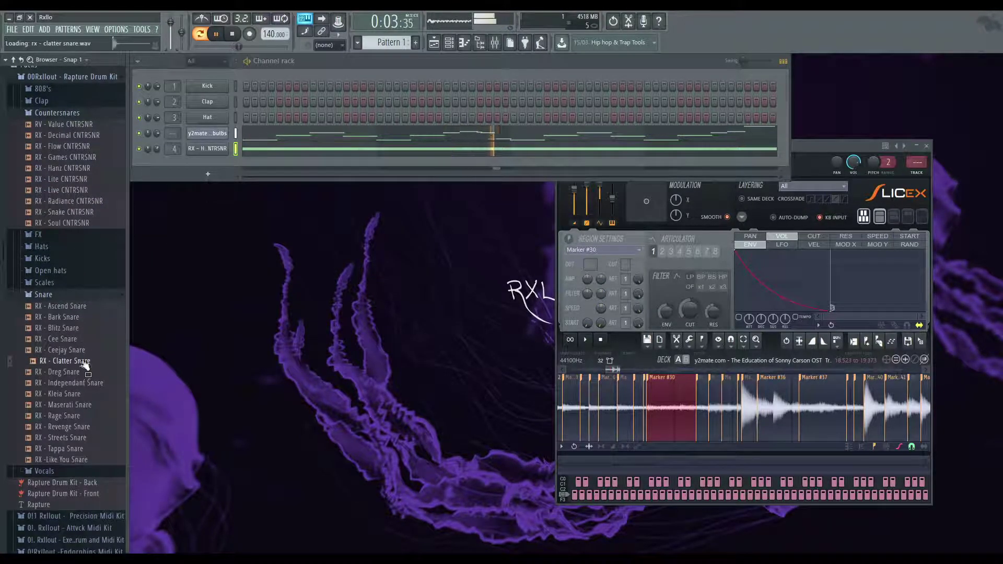
pyautogui.press('Up')
pyautogui.click(78, 427)
pyautogui.click(76, 438)
pyautogui.click(76, 449)
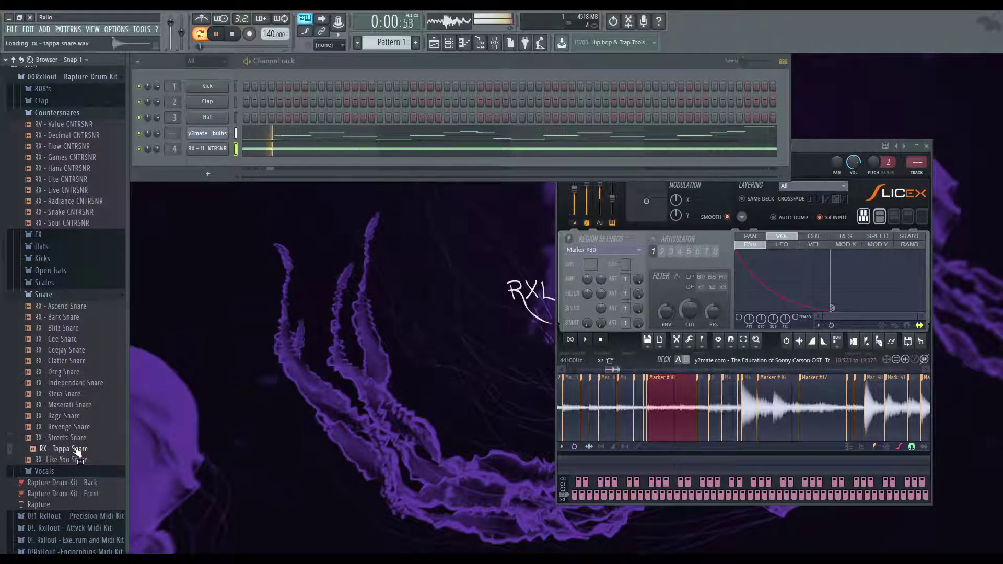
# - Preview more of the kit's snares and load RX - Ascend Snare into a new channel below the countersnare
pyautogui.press('Up')
pyautogui.press('Up')
pyautogui.press('Up')
pyautogui.click(85, 460)
pyautogui.click(76, 350)
pyautogui.click(77, 340)
pyautogui.press('Up')
pyautogui.press('Up')
pyautogui.press('Up')
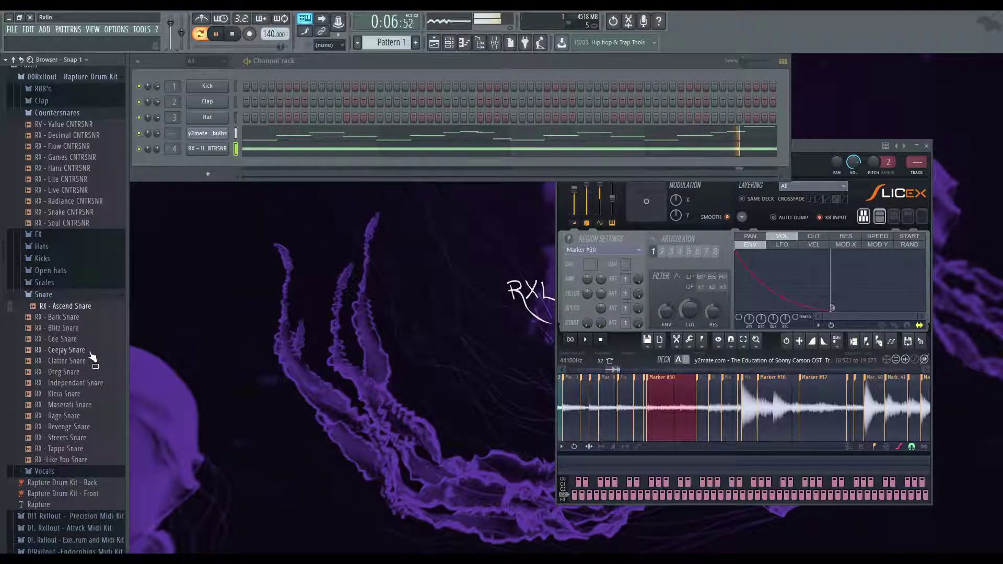
pyautogui.moveTo(81, 306); pyautogui.dragTo(168, 230)
pyautogui.moveTo(206, 155); pyautogui.dragTo(206, 158)
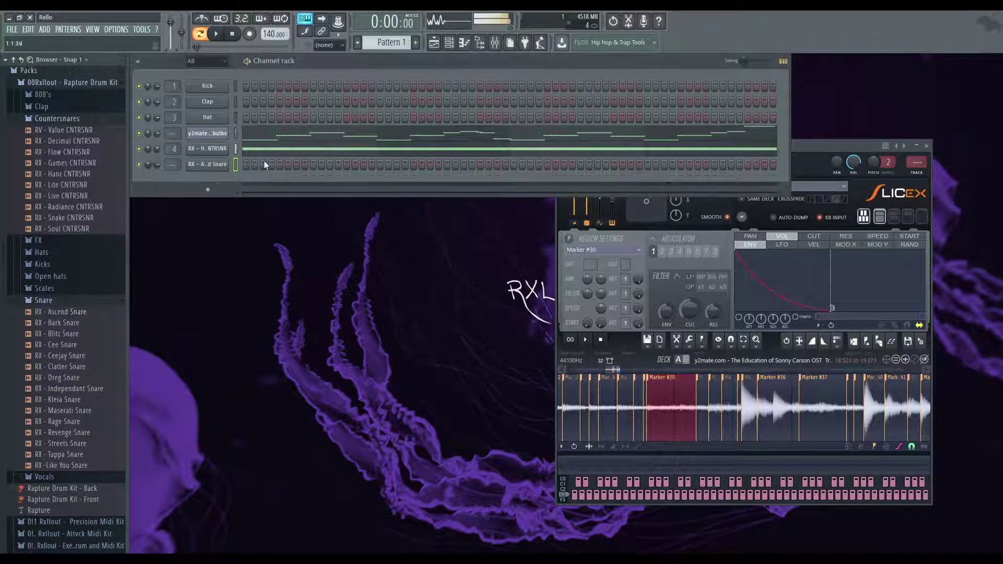
# - Program the Ascend Snare on steps 9, 27, 41, 51 and 59 of the four-bar pattern while listening to playback
pyautogui.click(280, 164)
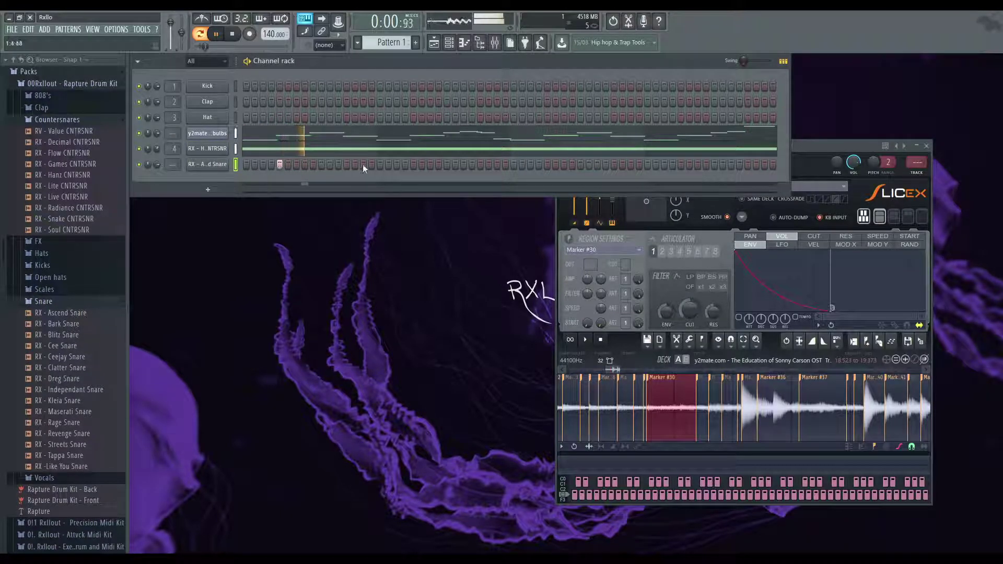
pyautogui.click(463, 164)
pyautogui.click(512, 164)
pyautogui.press('space')
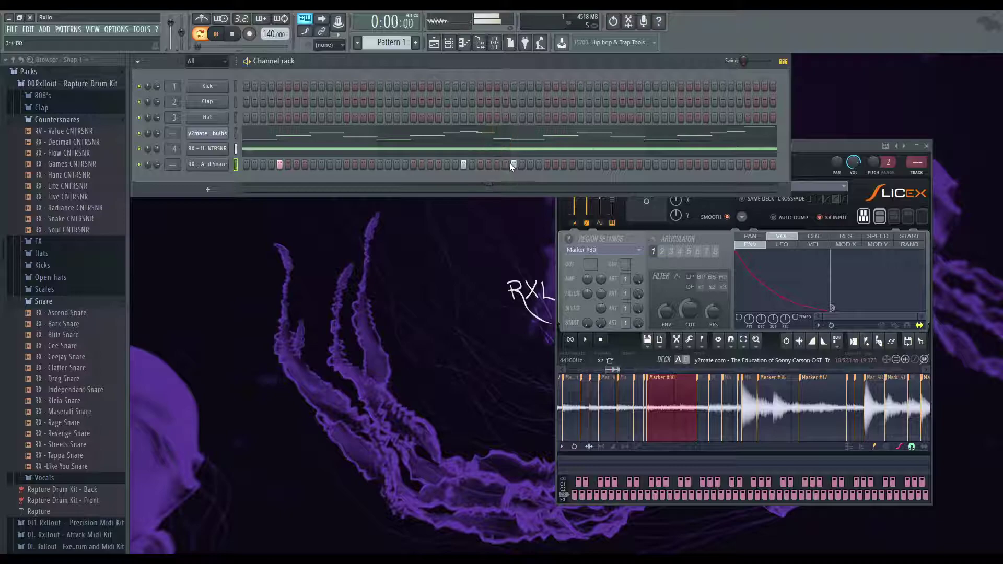
pyautogui.click(313, 165)
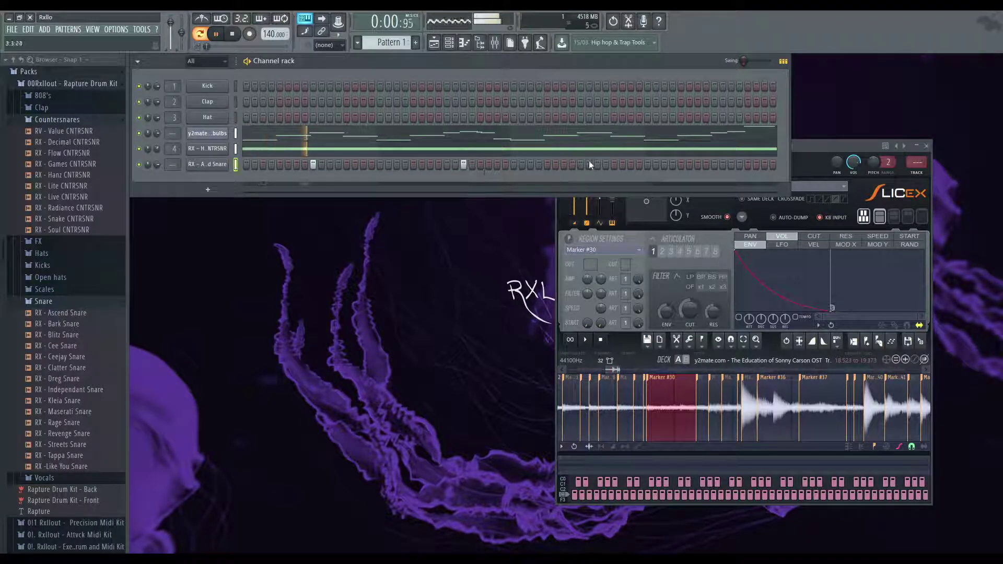
pyautogui.click(664, 165)
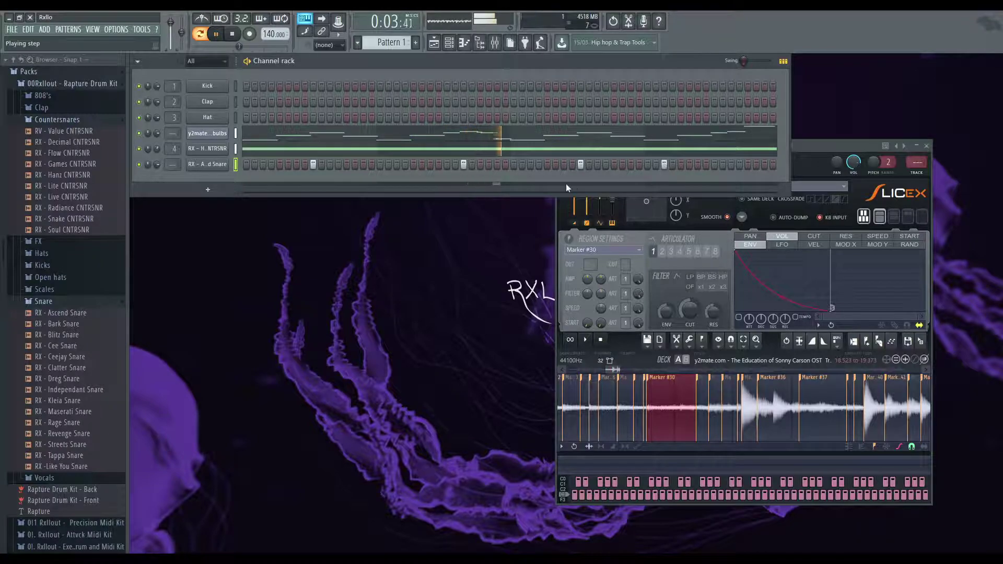
pyautogui.click(731, 165)
pyautogui.click(664, 164)
pyautogui.scroll(2, 37, 274)
pyautogui.scroll(1, 37, 274)
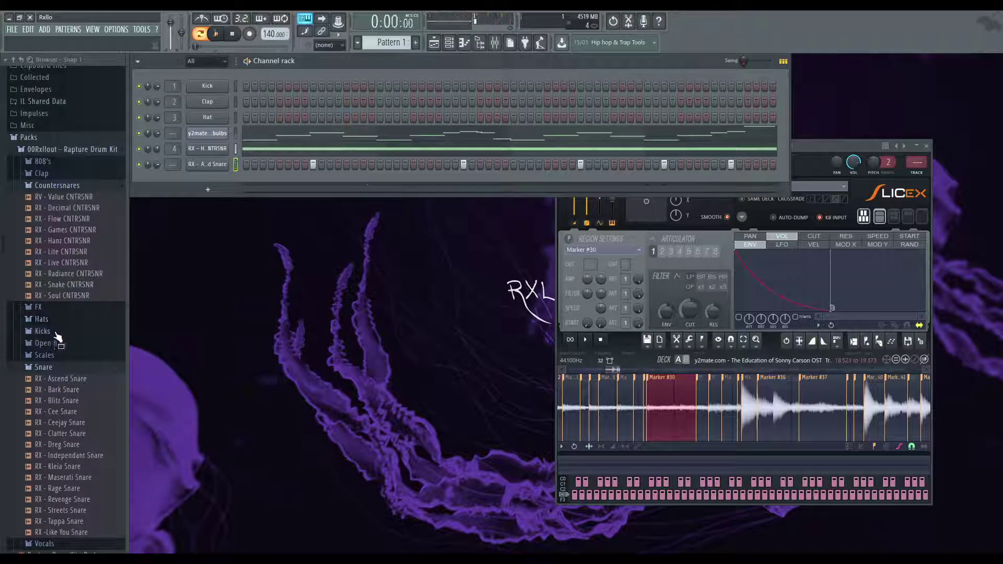
pyautogui.press('space')
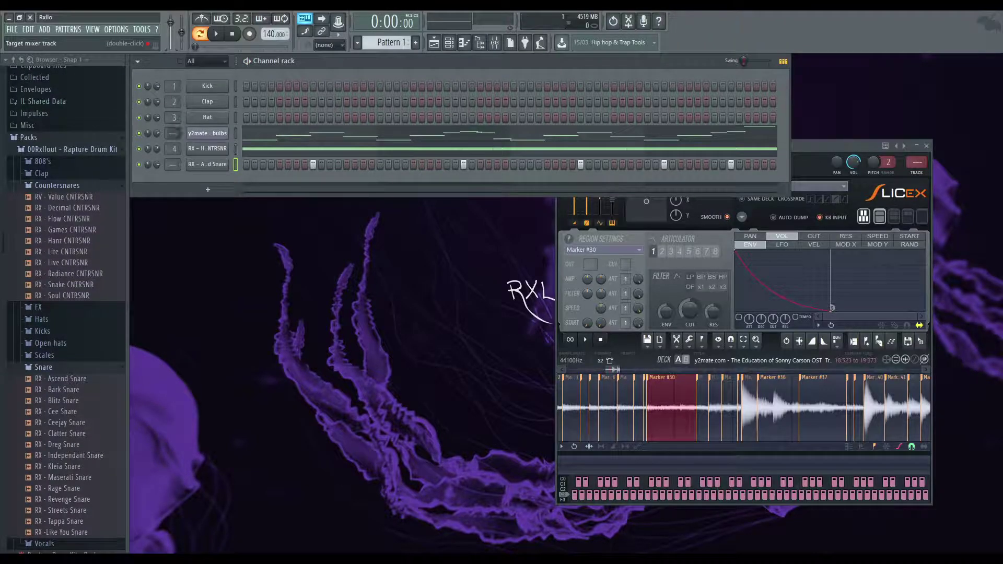
# - Route the sample to mixer insert 1 and high-pass it with Fruity parametric EQ 2 at about 127 Hz
pyautogui.click(496, 43)
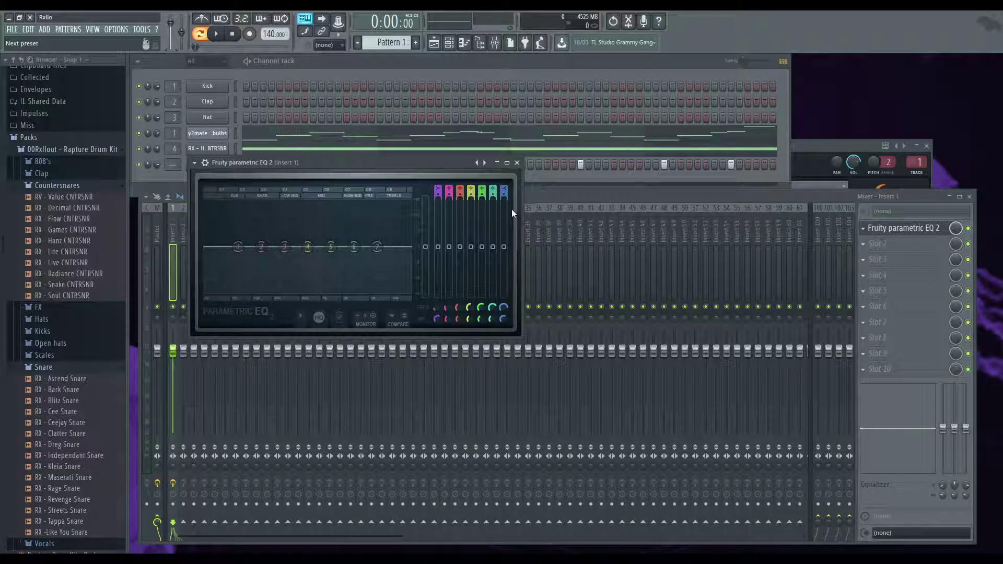
pyautogui.click(485, 162)
pyautogui.press('space')
pyautogui.moveTo(254, 247); pyautogui.dragTo(259, 247)
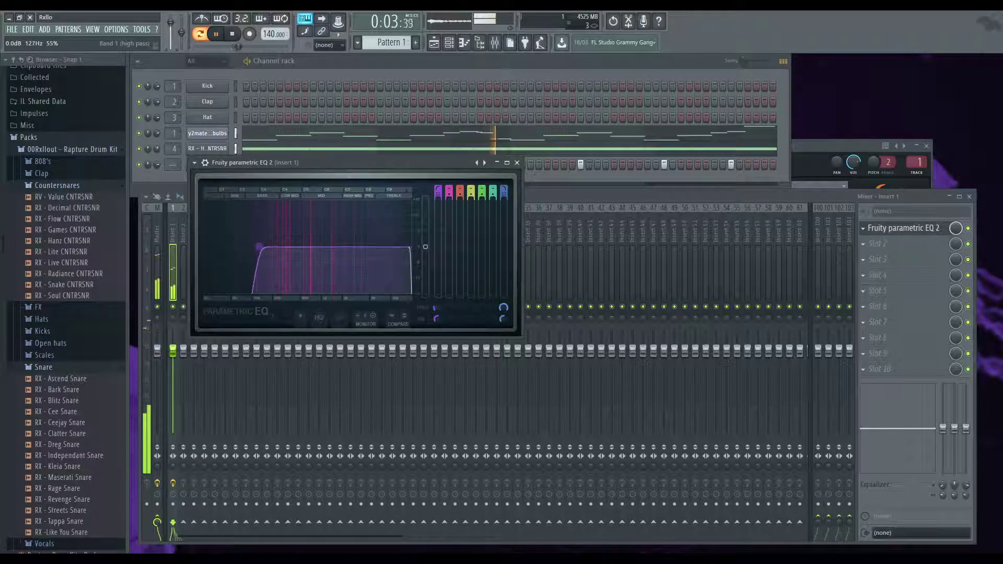
# - Preview the Roid, Piccolo and Skript 808s from the Rapture Drum Kit's 808's folder, stopping pattern playback
pyautogui.click(330, 64)
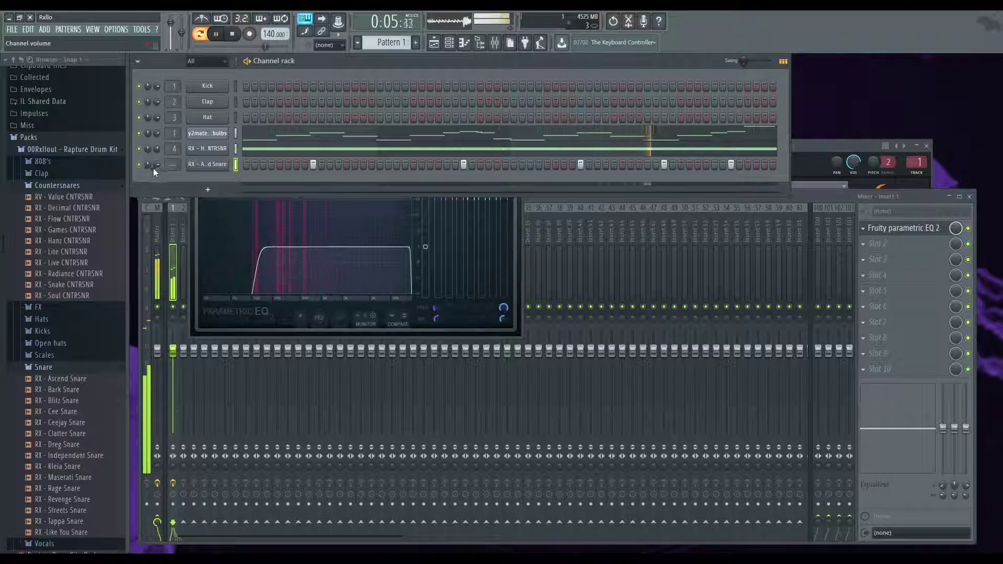
pyautogui.click(43, 160)
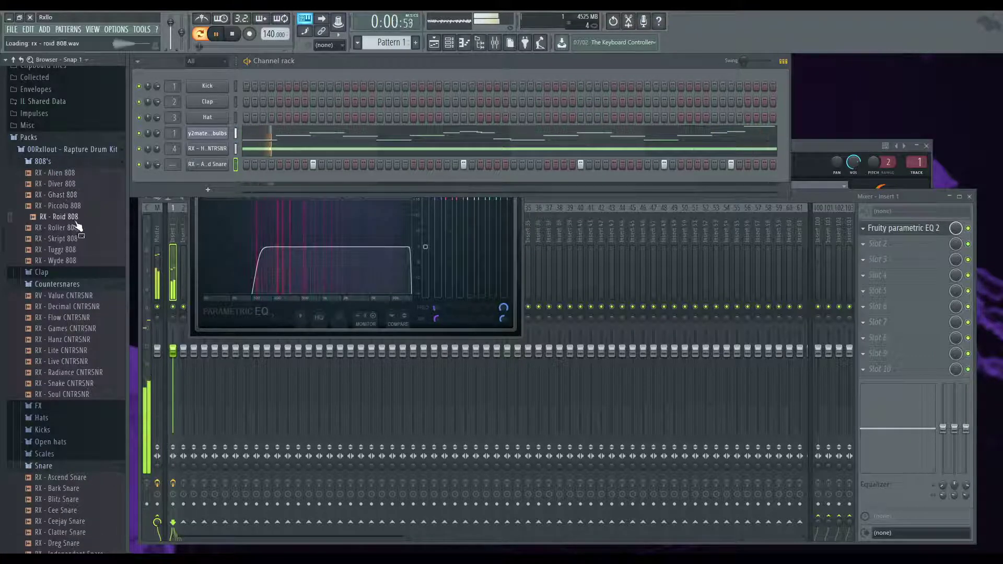
pyautogui.click(85, 216)
pyautogui.click(71, 206)
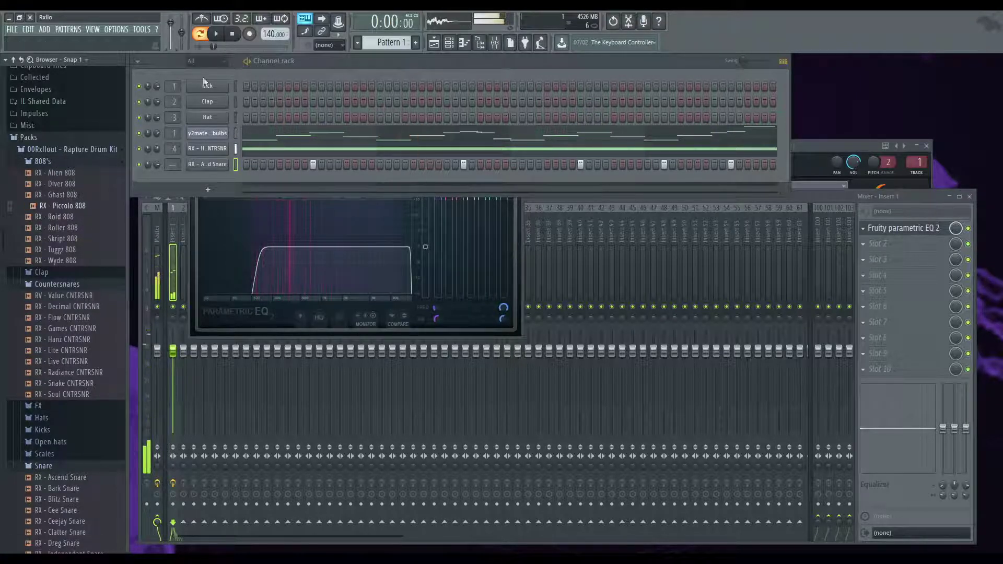
pyautogui.click(232, 35)
pyautogui.click(80, 217)
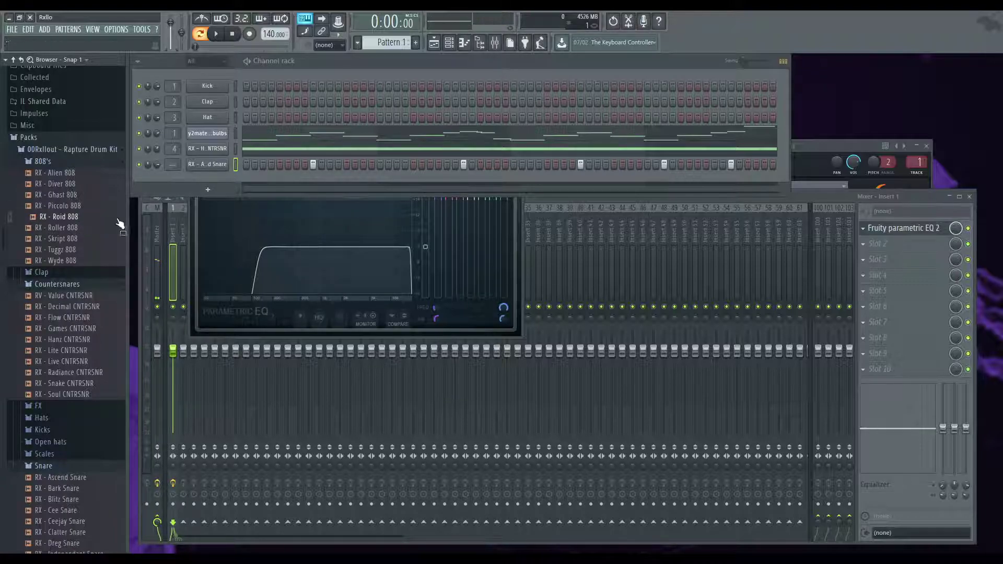
pyautogui.click(78, 239)
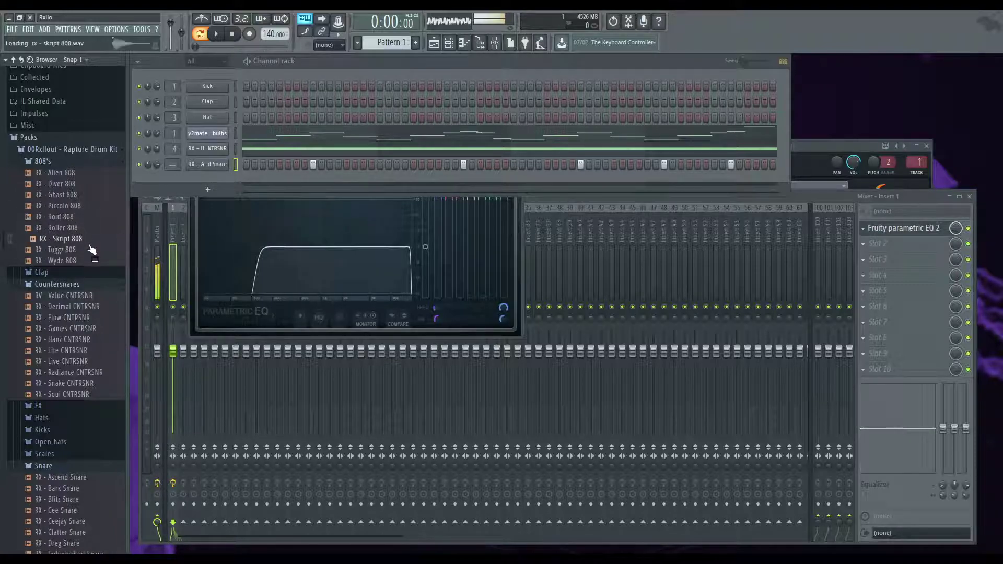
# - Preview the Diver and Ghast 808s, load RX - Ghast 808 into a new channel, and play it on step 1
pyautogui.click(92, 184)
pyautogui.click(94, 195)
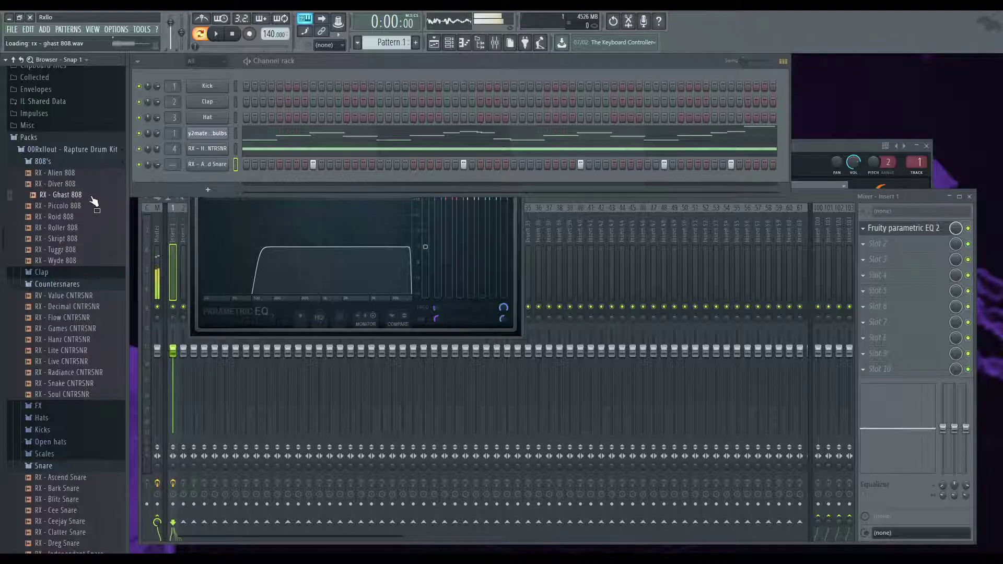
pyautogui.moveTo(229, 183); pyautogui.dragTo(230, 184)
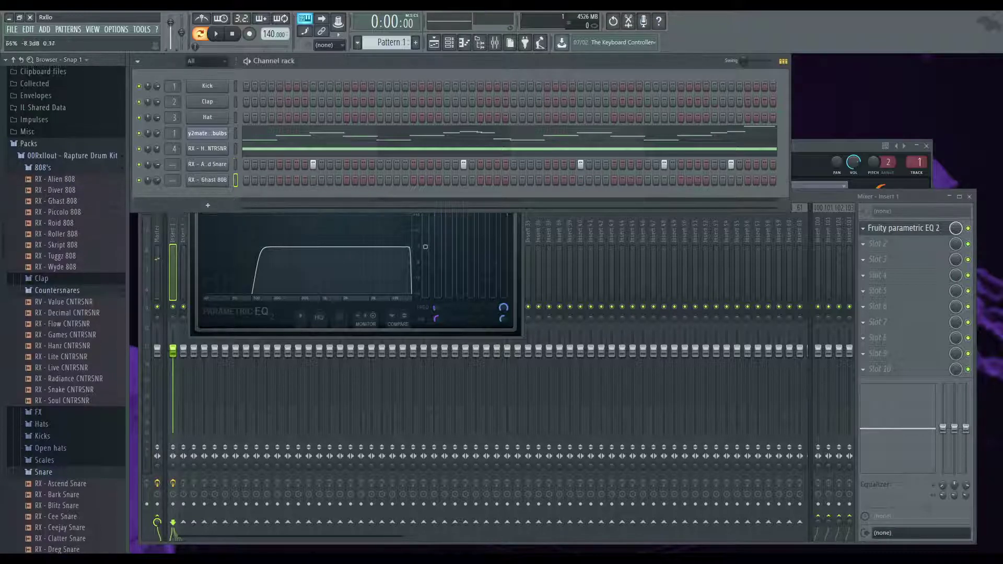
pyautogui.press('space')
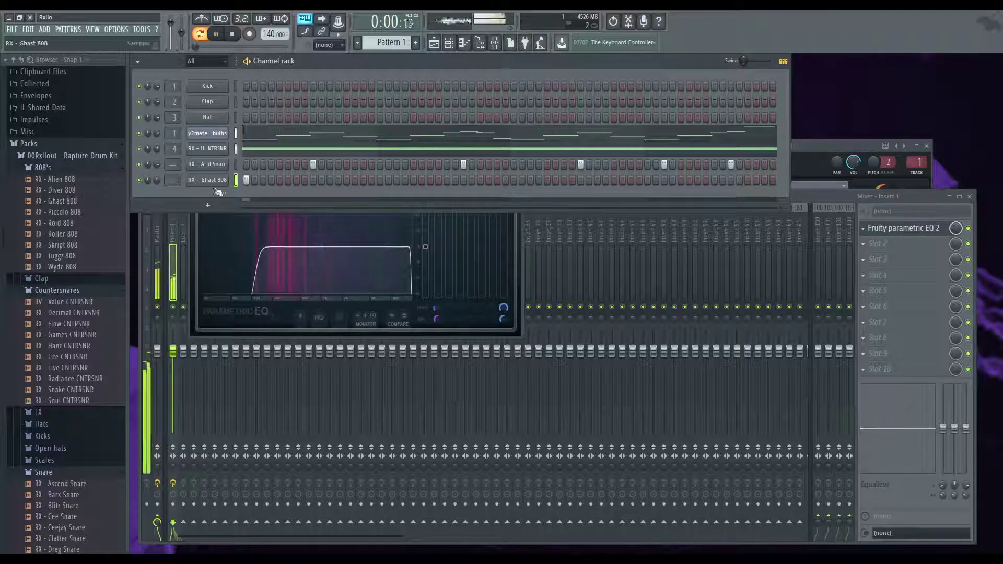
pyautogui.press('space')
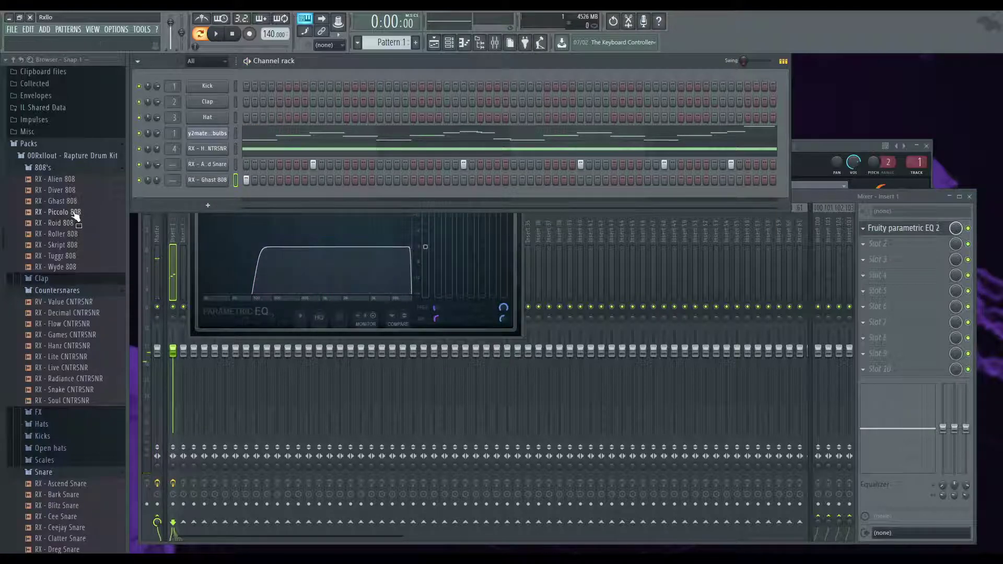
# - Compare the kit's other 808s and replace the Ghast 808 in its channel with RX - Roid 808
pyautogui.click(83, 257)
pyautogui.click(83, 183)
pyautogui.click(83, 192)
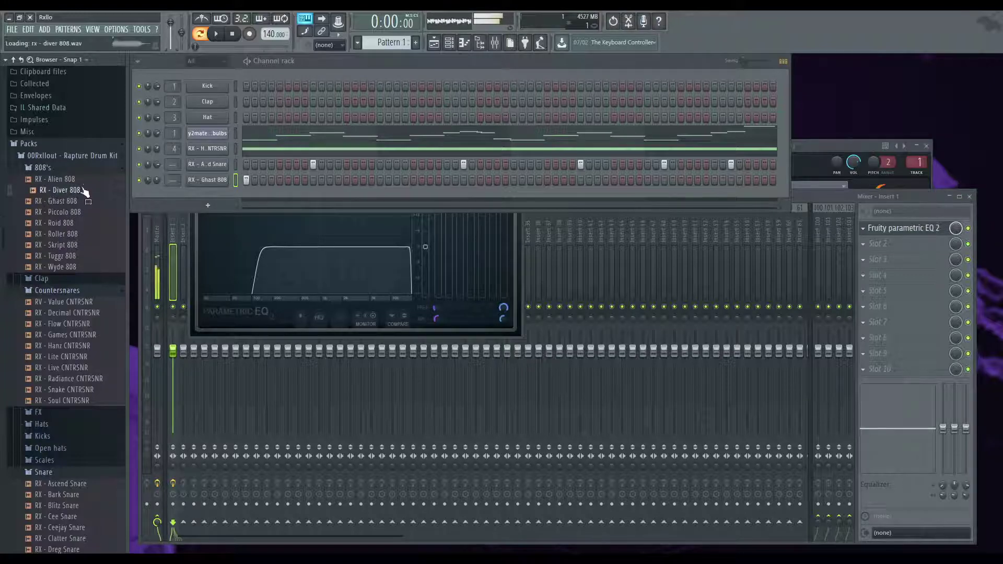
pyautogui.click(89, 268)
pyautogui.click(88, 256)
pyautogui.click(89, 245)
pyautogui.moveTo(92, 223); pyautogui.dragTo(94, 230)
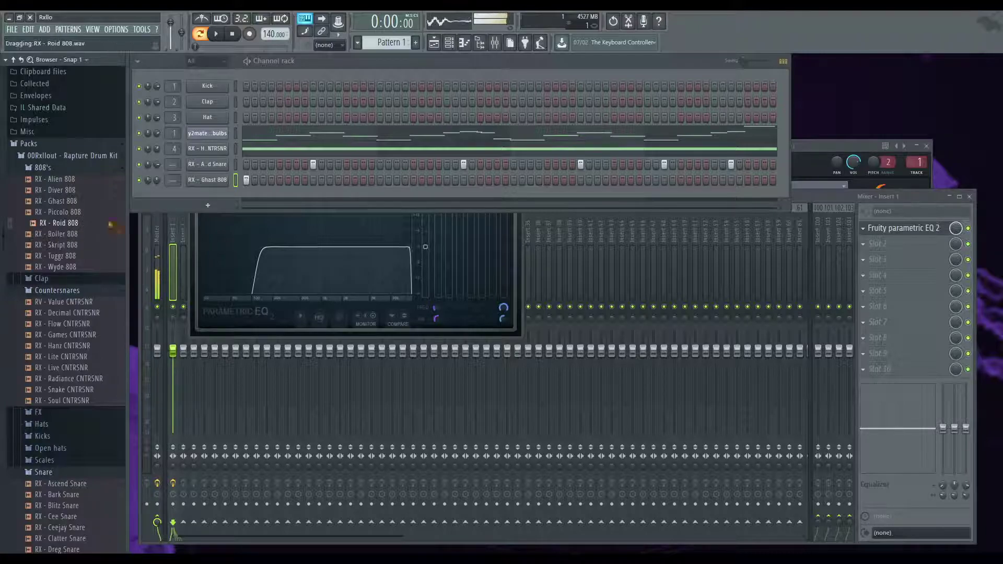
pyautogui.moveTo(195, 181); pyautogui.dragTo(195, 181)
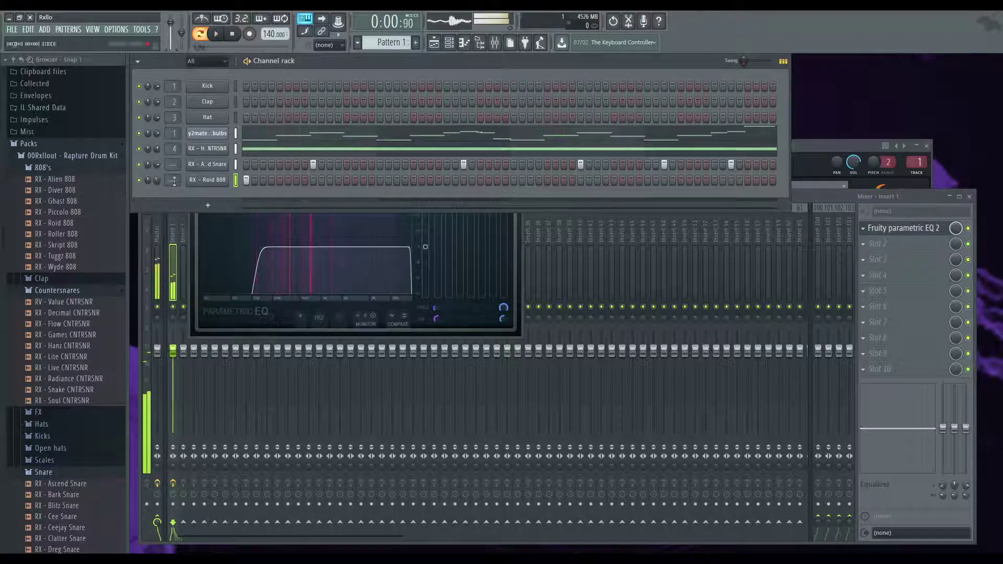
# - Mute the Roid 808 channel and lower the high-pass cutoff of insert 1's parametric EQ to about 34 Hz
pyautogui.click(359, 222)
pyautogui.press('space')
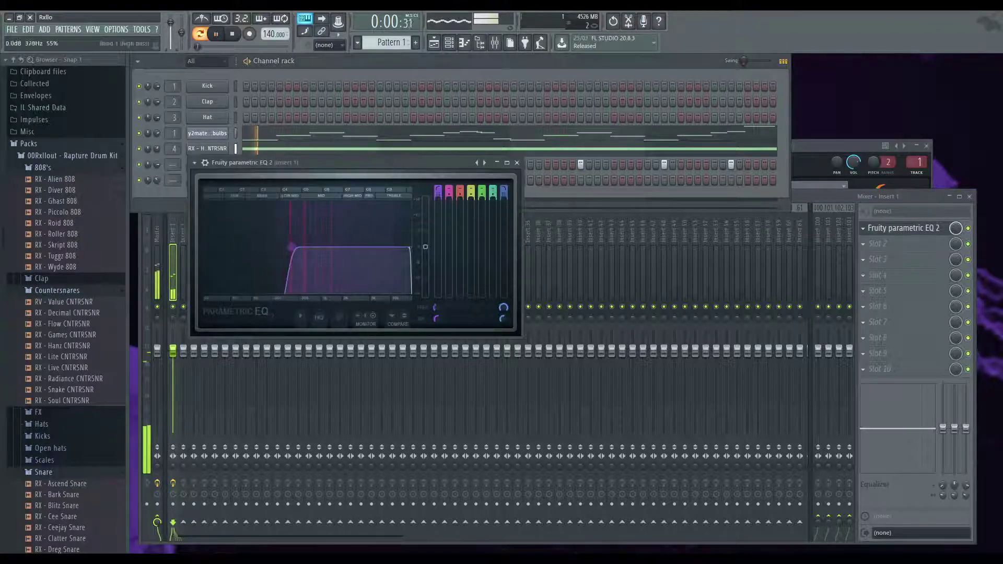
pyautogui.moveTo(300, 247); pyautogui.dragTo(272, 246)
pyautogui.press('space')
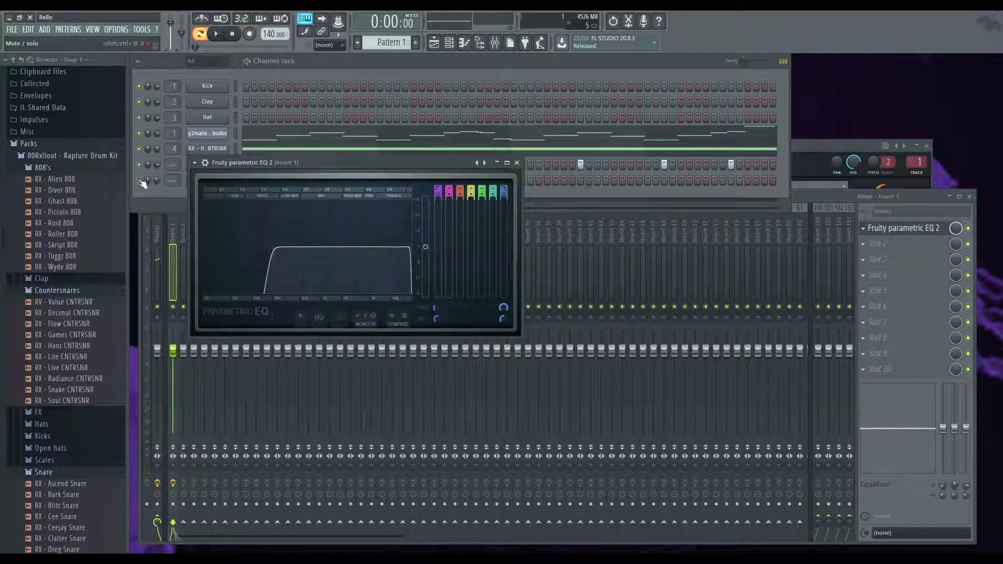
pyautogui.click(223, 167)
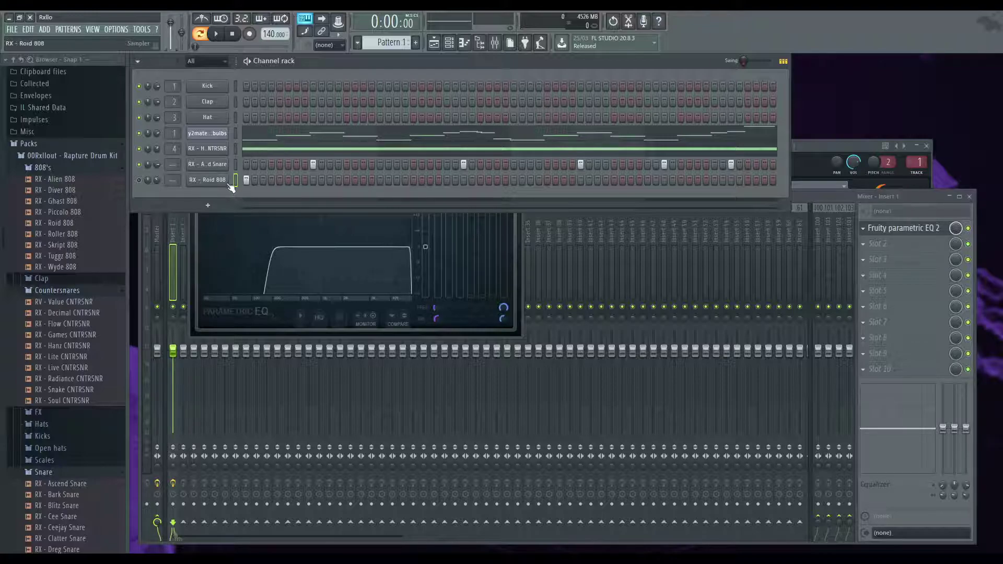
pyautogui.moveTo(272, 247); pyautogui.dragTo(224, 246)
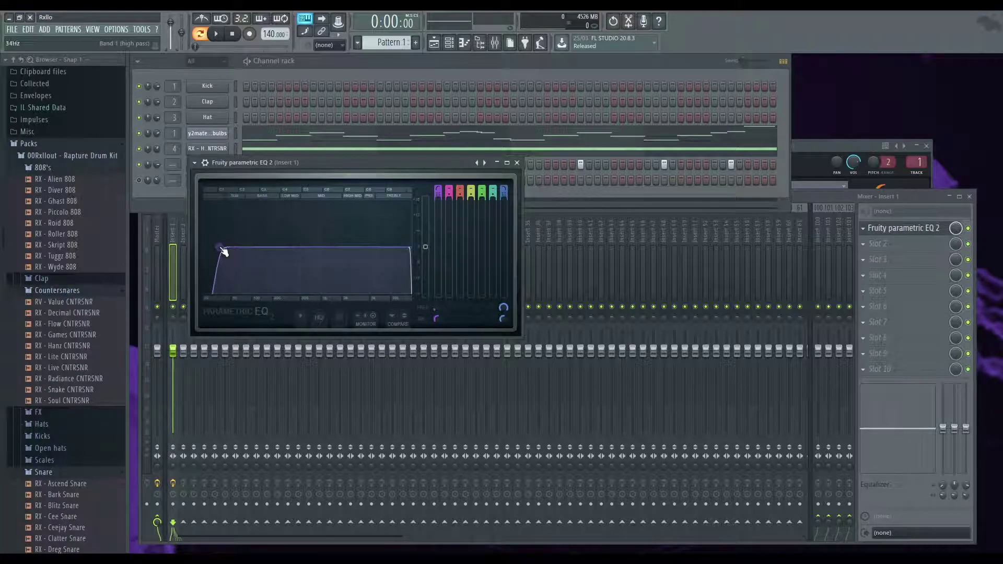
# - Look through the FAYBO folder's drum kits, including the 808s of Faybo - H2O (Drill Kit), for another 808
pyautogui.click(206, 187)
pyautogui.scroll(-15, 68, 174)
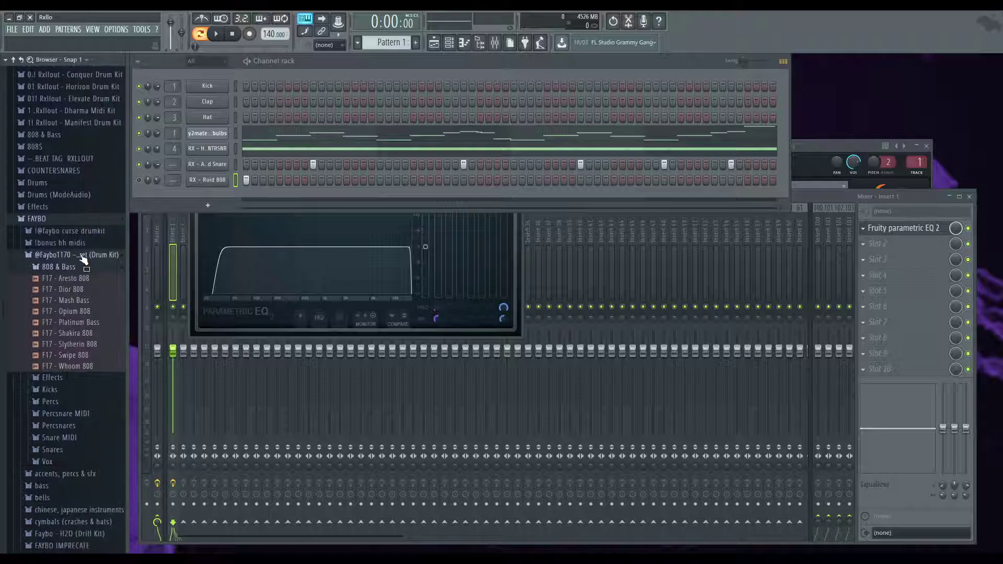
pyautogui.scroll(-10, 83, 260)
pyautogui.scroll(5, 79, 275)
pyautogui.click(88, 271)
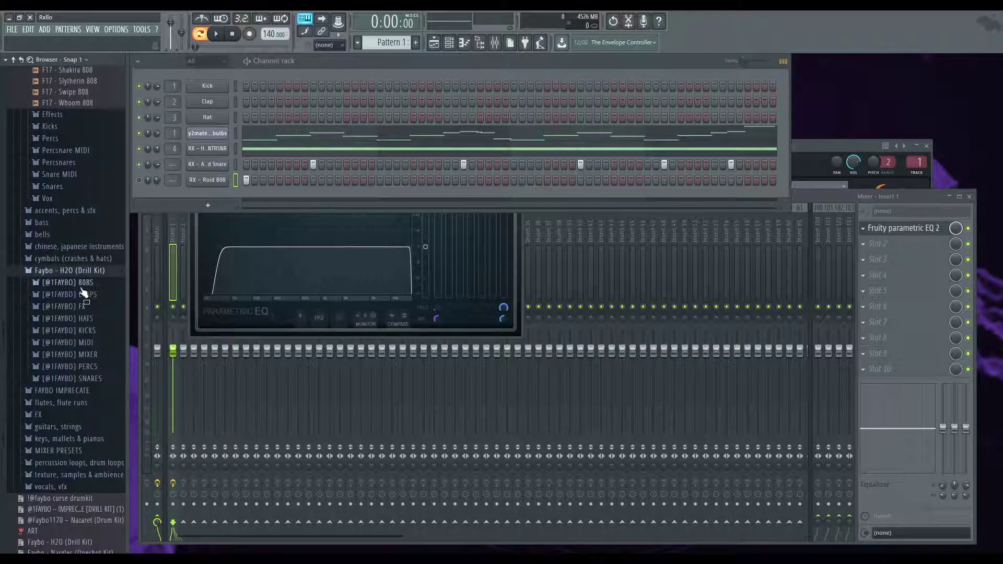
pyautogui.click(96, 285)
pyautogui.click(103, 327)
pyautogui.press('Up')
pyautogui.press('Up')
pyautogui.click(89, 273)
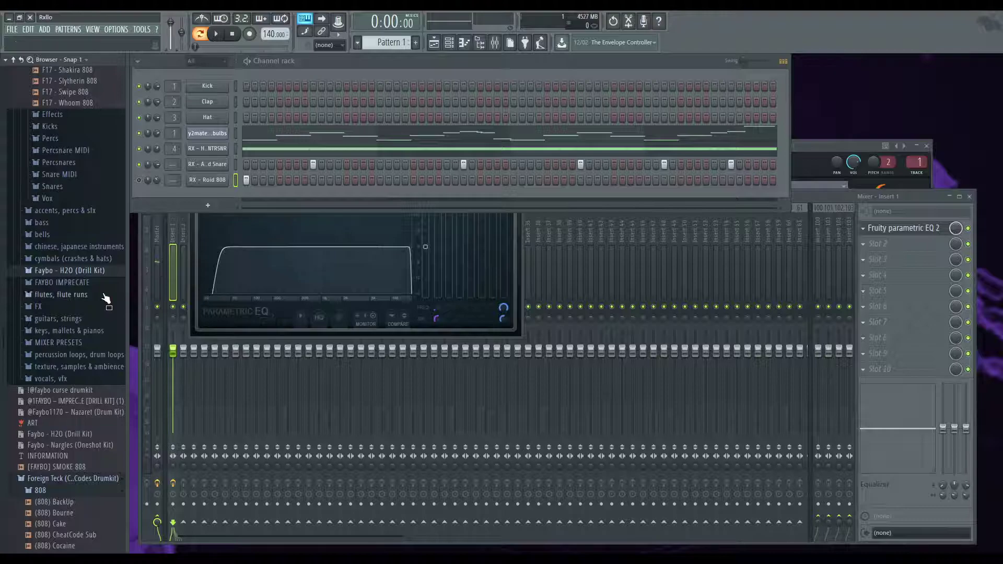
pyautogui.scroll(5, 106, 298)
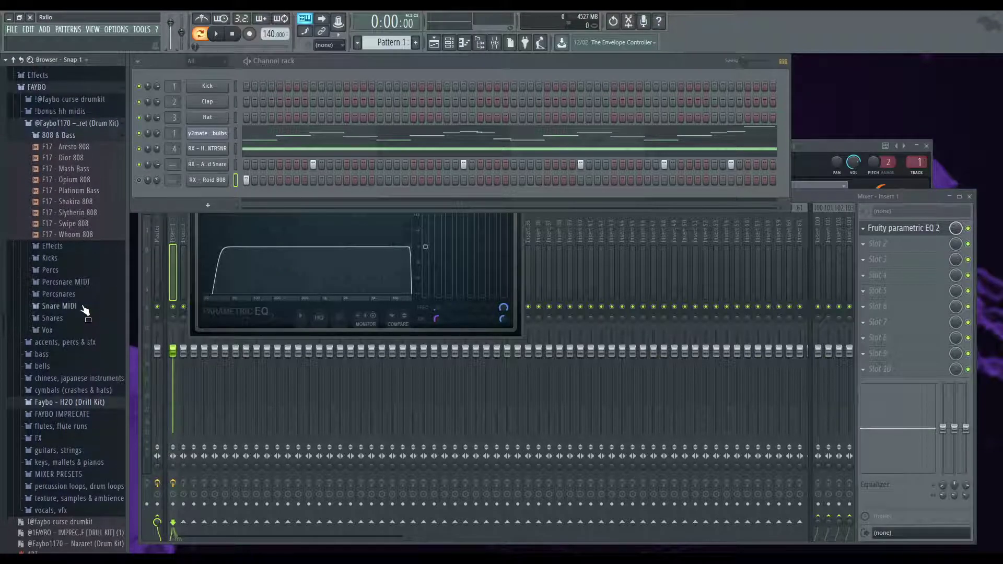
pyautogui.scroll(-5, 78, 346)
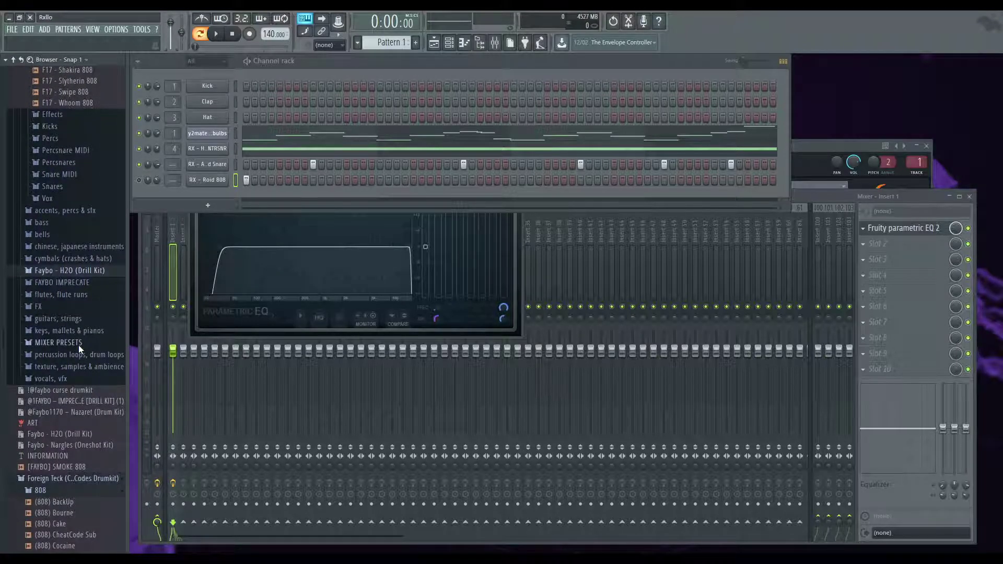
# - Preview (808) Cake from the Foreign Teck drum kit, load it in place of the Roid 808, and play the pattern
pyautogui.scroll(-6, 79, 344)
pyautogui.click(82, 325)
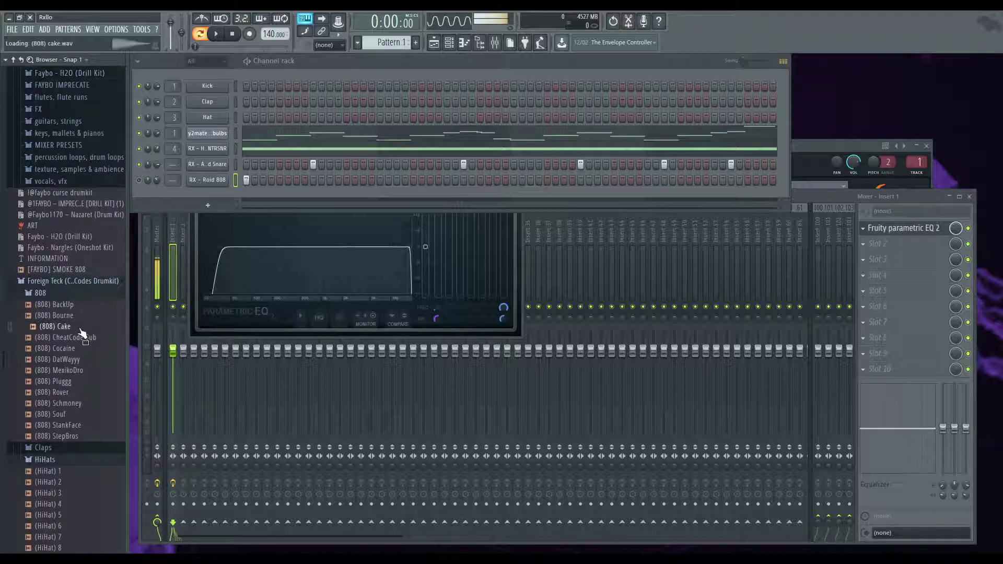
pyautogui.click(842, 163)
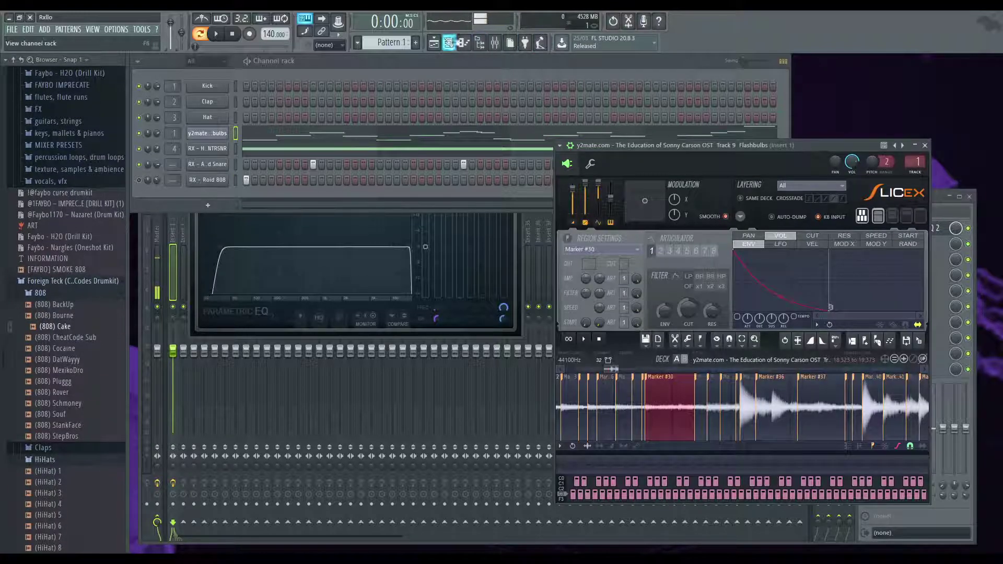
pyautogui.click(465, 43)
pyautogui.click(465, 43)
pyautogui.click(465, 43)
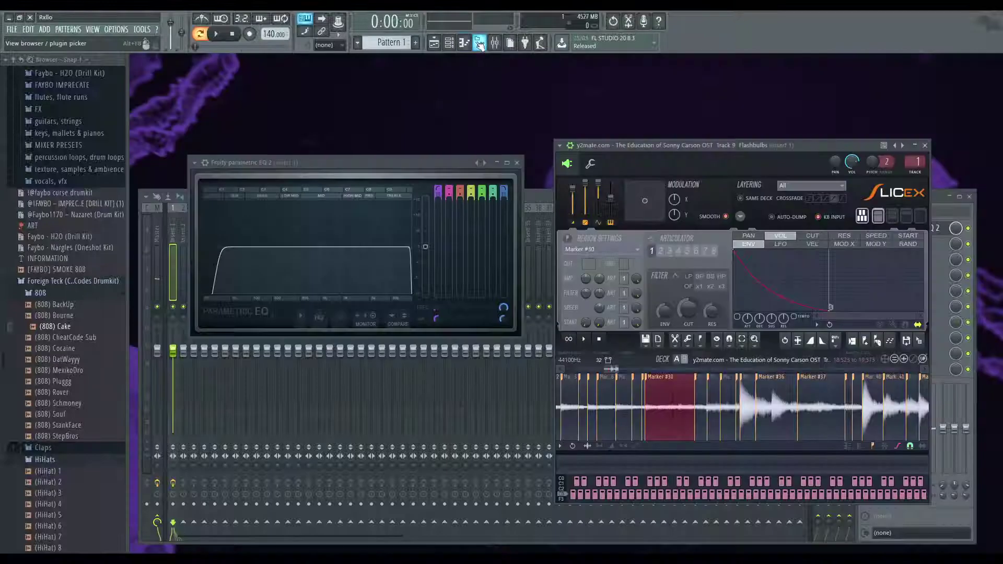
pyautogui.click(480, 44)
pyautogui.click(485, 43)
pyautogui.click(494, 43)
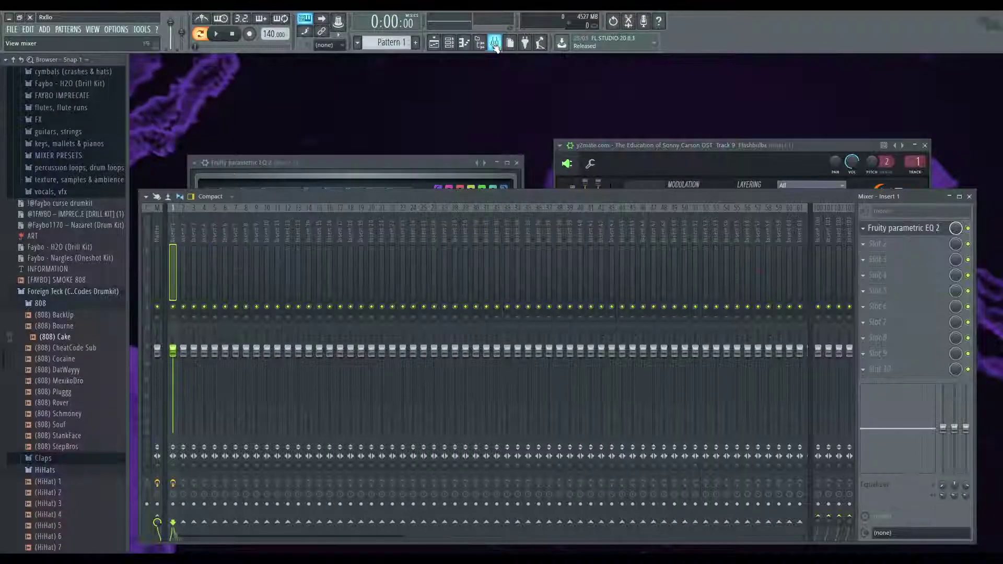
pyautogui.click(450, 43)
pyautogui.moveTo(77, 353); pyautogui.dragTo(201, 182)
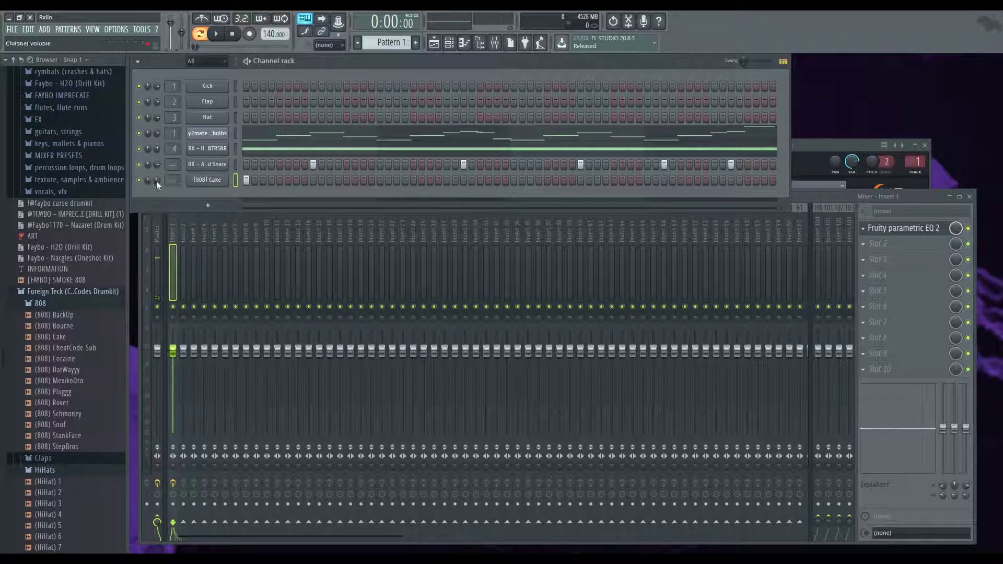
pyautogui.press('space')
pyautogui.press('space')
# - Raise the sample's EQ high-pass cutoff to about 250 Hz and add a Cake 808 hit on step 21 during playback
pyautogui.click(168, 283)
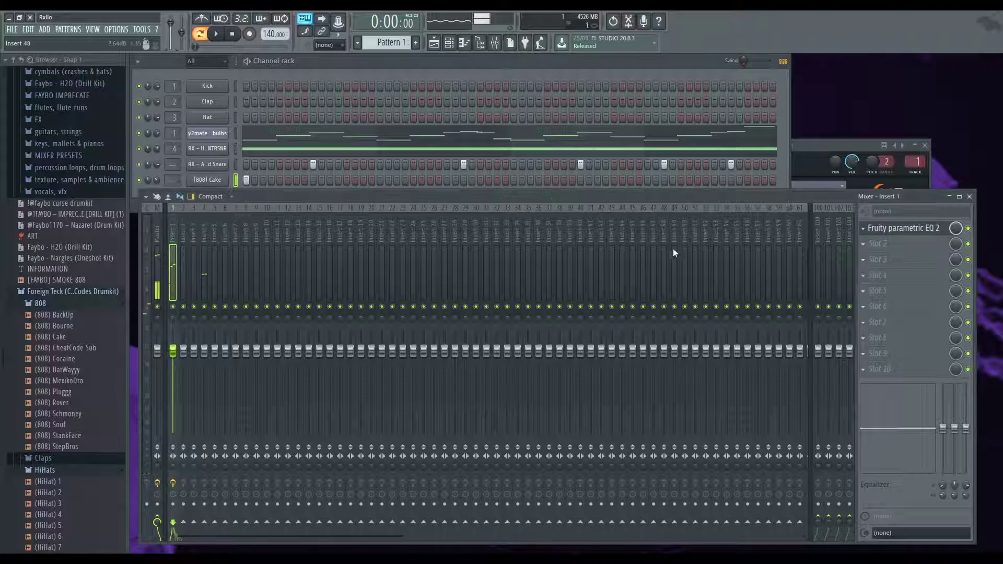
pyautogui.click(901, 229)
pyautogui.moveTo(215, 246); pyautogui.dragTo(280, 246)
pyautogui.press('space')
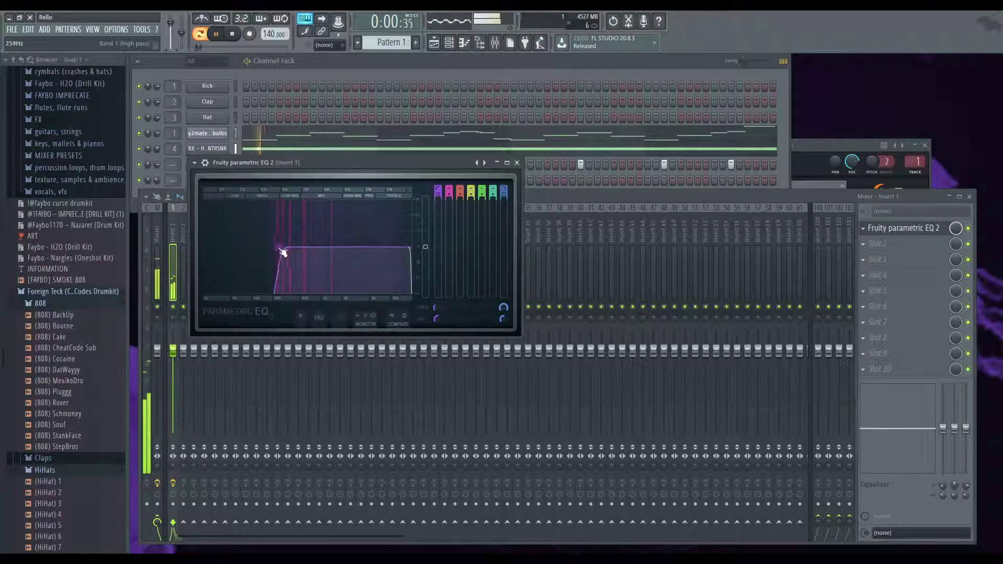
pyautogui.press('space')
pyautogui.click(280, 136)
pyautogui.press('space')
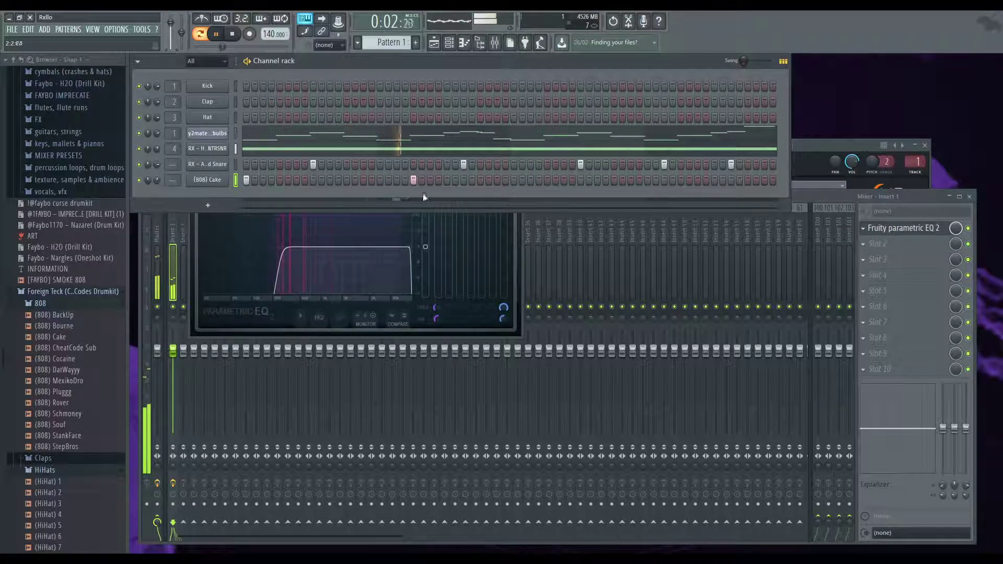
# - Soften the slope of the sample's EQ high-pass and lower its cutoff while the pattern plays, stopping playback at the end
pyautogui.click(278, 247)
pyautogui.moveTo(276, 251); pyautogui.dragTo(244, 246)
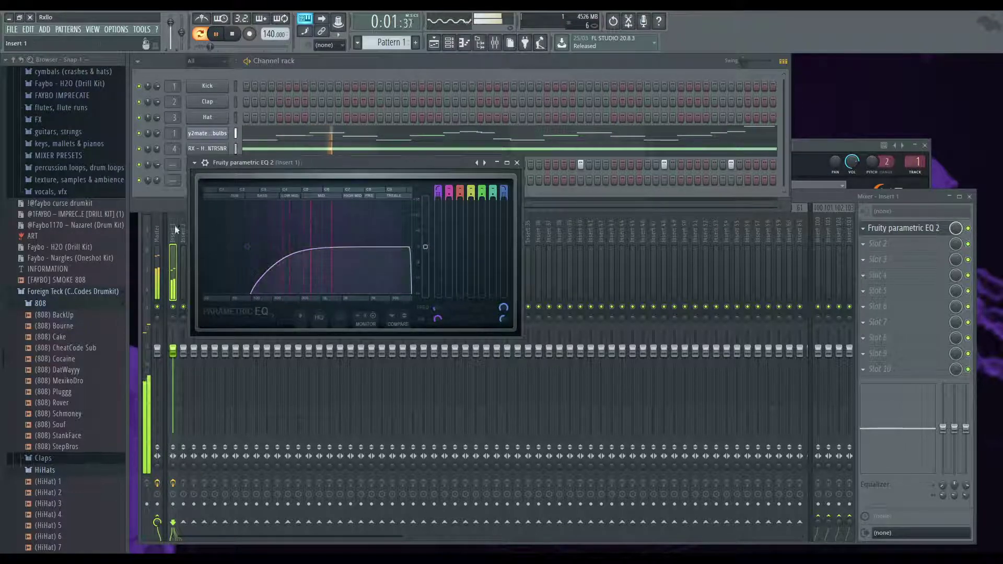
pyautogui.click(178, 193)
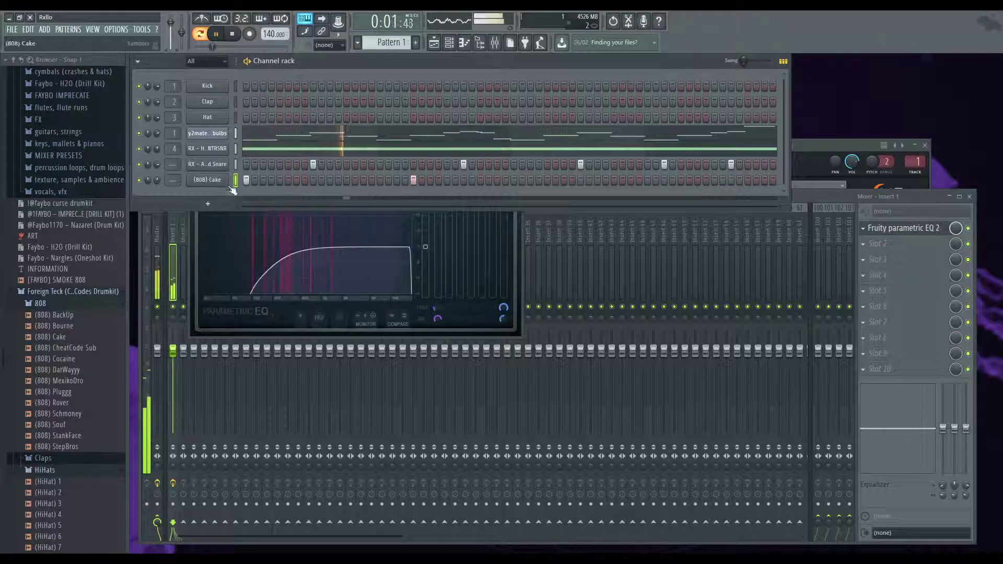
pyautogui.moveTo(254, 223); pyautogui.dragTo(268, 255)
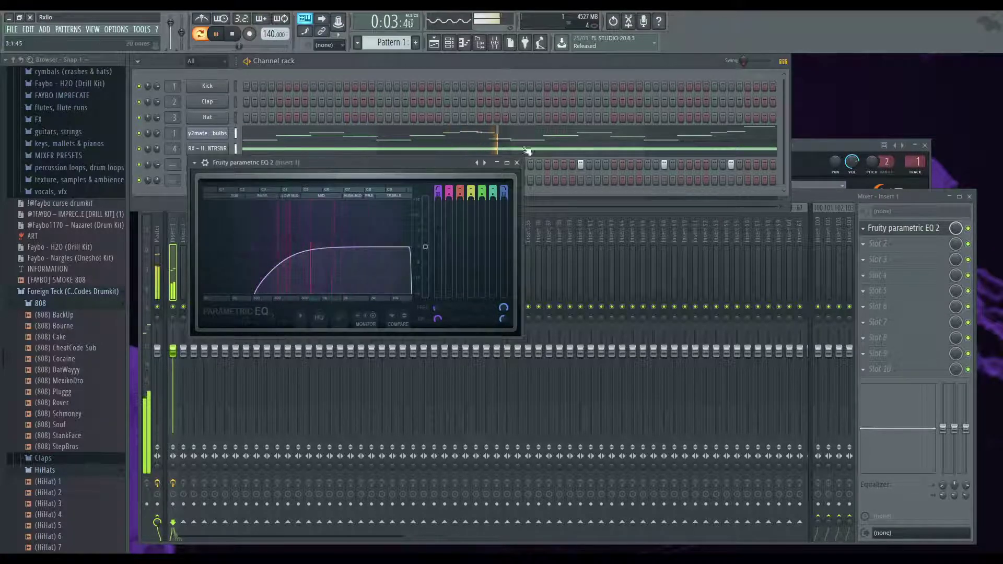
pyautogui.click(354, 187)
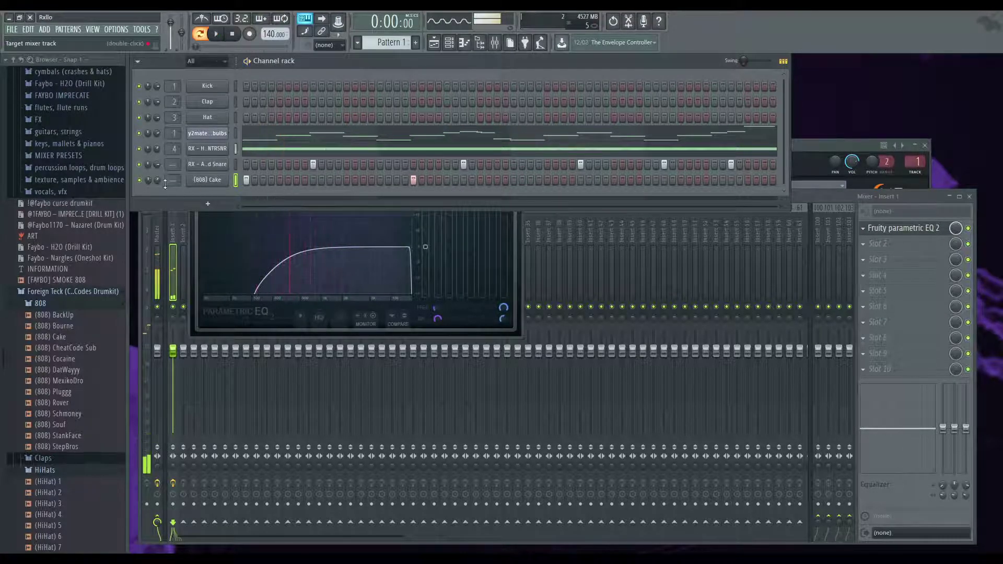
pyautogui.press('space')
pyautogui.scroll(3, 96, 258)
pyautogui.scroll(2, 95, 259)
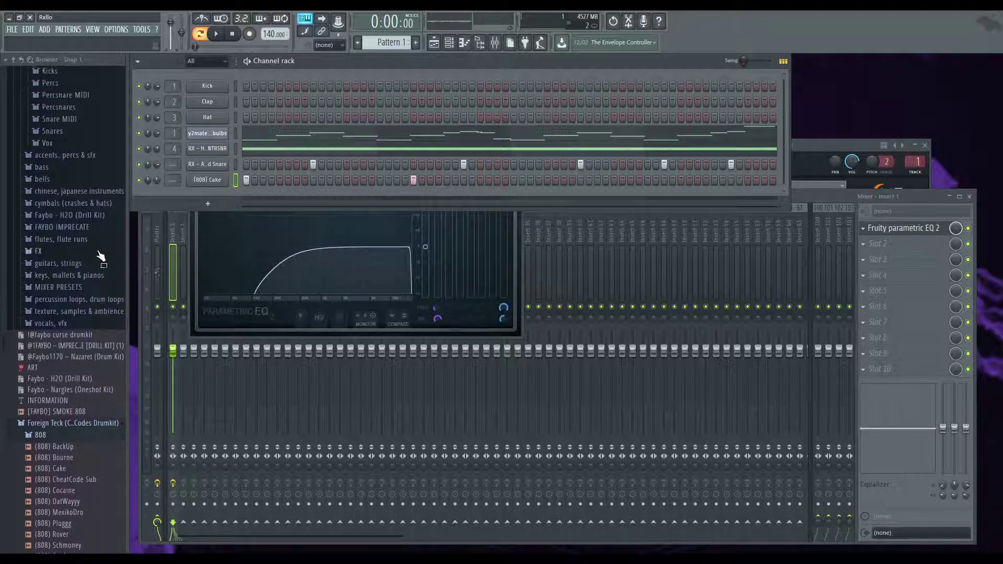
pyautogui.click(519, 321)
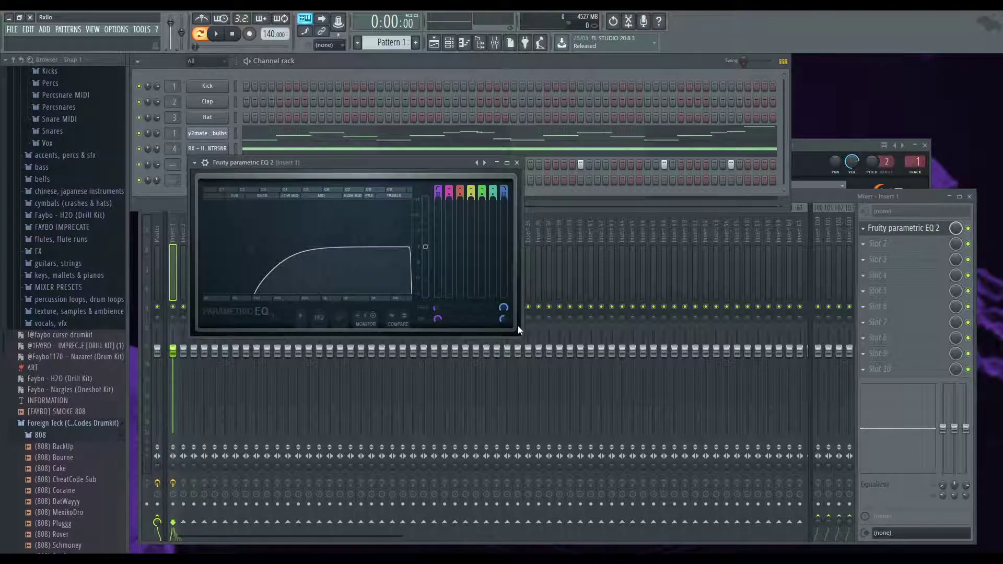
# - Duplicate all of the sample's notes from the first four bars into bars 5 to 8 of its piano roll
pyautogui.click(329, 135)
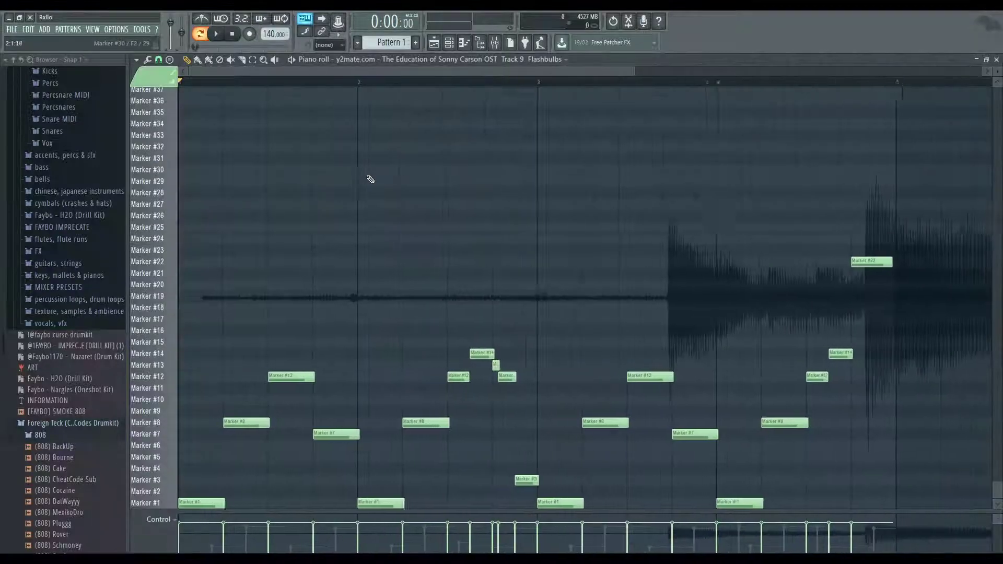
pyautogui.scroll(-3, 495, 236)
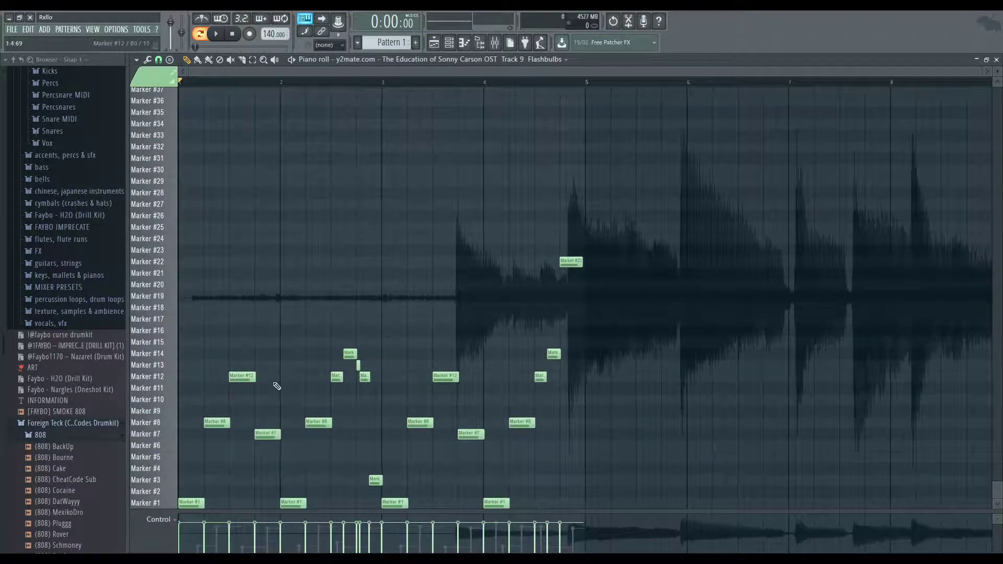
pyautogui.hotkey('ctrl', 'a')
pyautogui.hotkey('ctrl', 'b')
pyautogui.moveTo(516, 473); pyautogui.dragTo(596, 459)
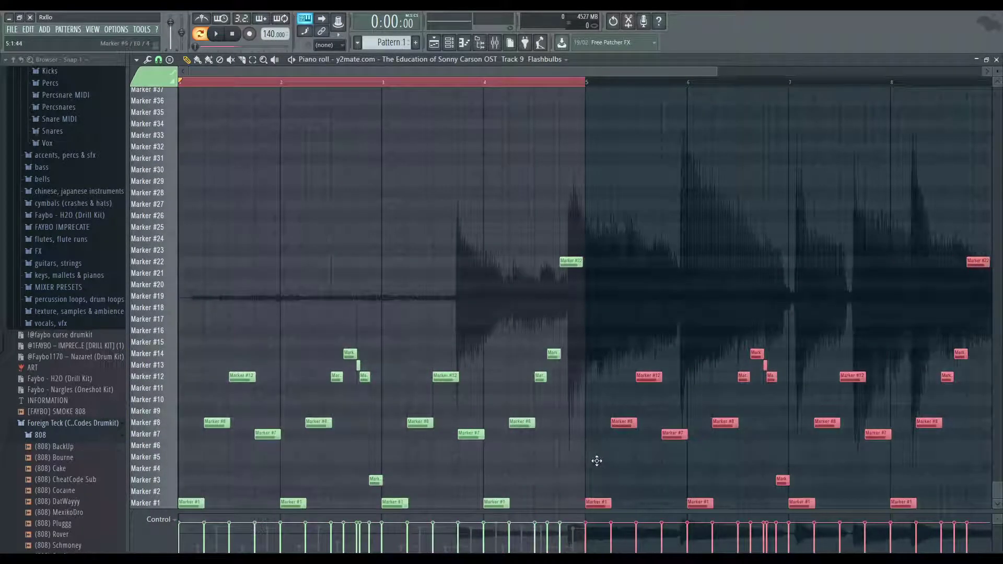
pyautogui.scroll(-1, 595, 459)
pyautogui.click(996, 59)
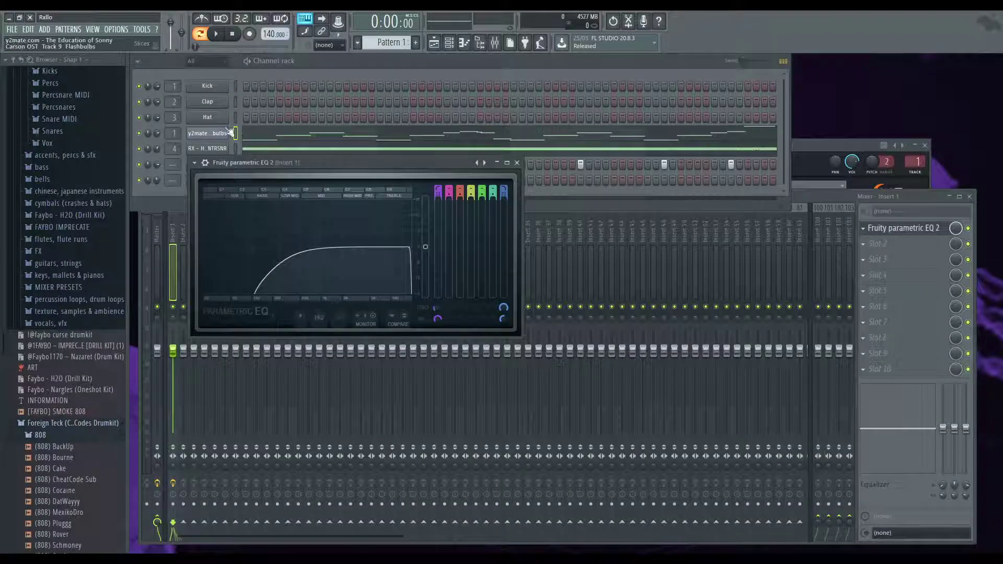
# - Open the sample channel's Slicex and listen to the displayed stretch of the waveform
pyautogui.click(204, 133)
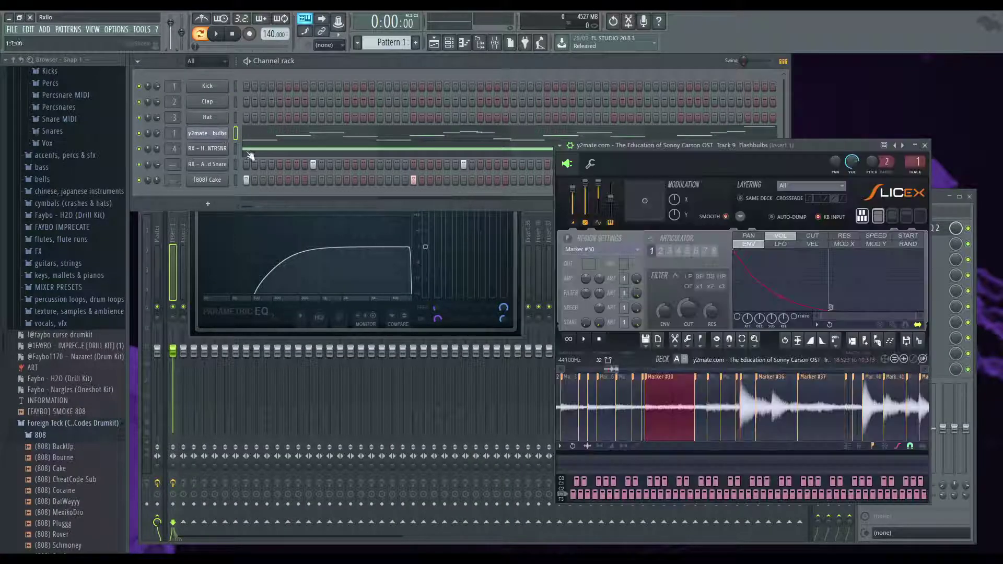
pyautogui.click(234, 166)
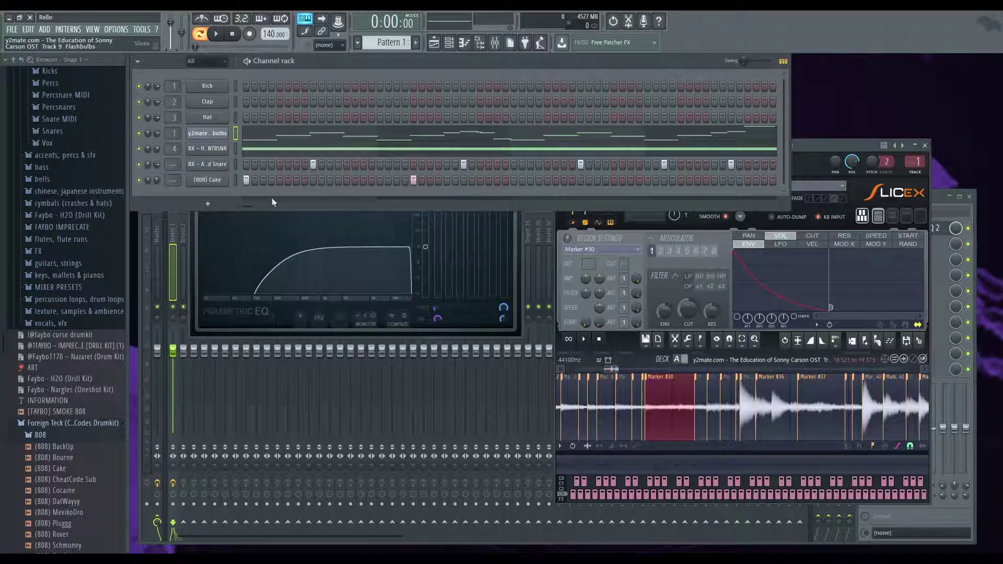
pyautogui.click(628, 254)
pyautogui.click(443, 196)
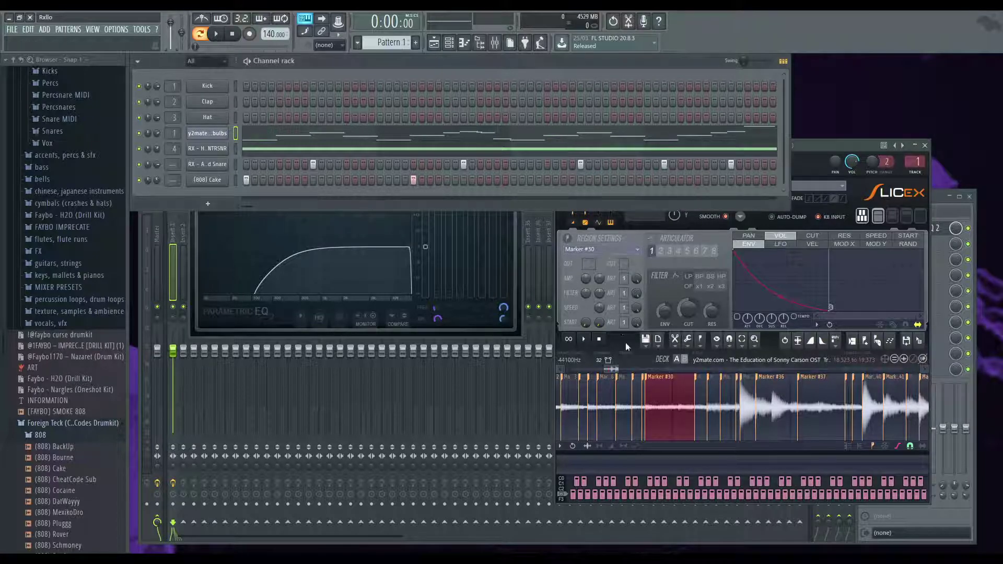
pyautogui.click(691, 399)
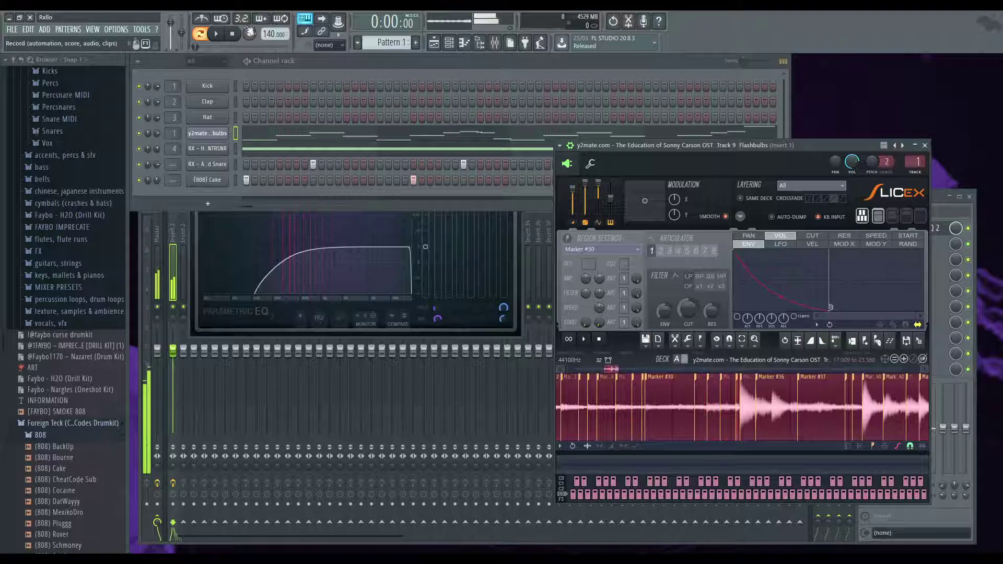
pyautogui.click(596, 341)
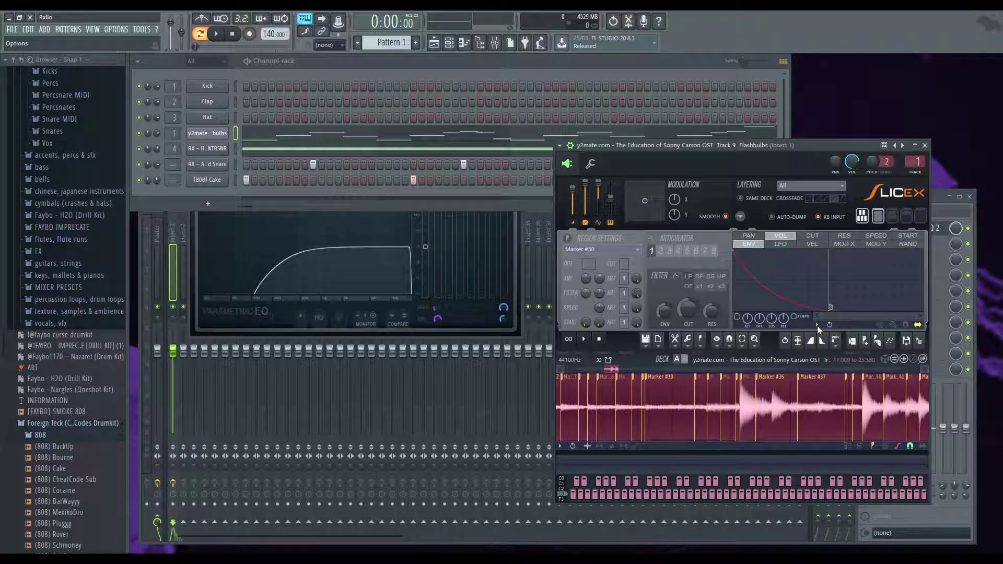
# - Reshape Slicex's volume envelope with a curved attack up to a peak, a decay and a short release, and play the pattern
pyautogui.moveTo(739, 144); pyautogui.dragTo(557, 134)
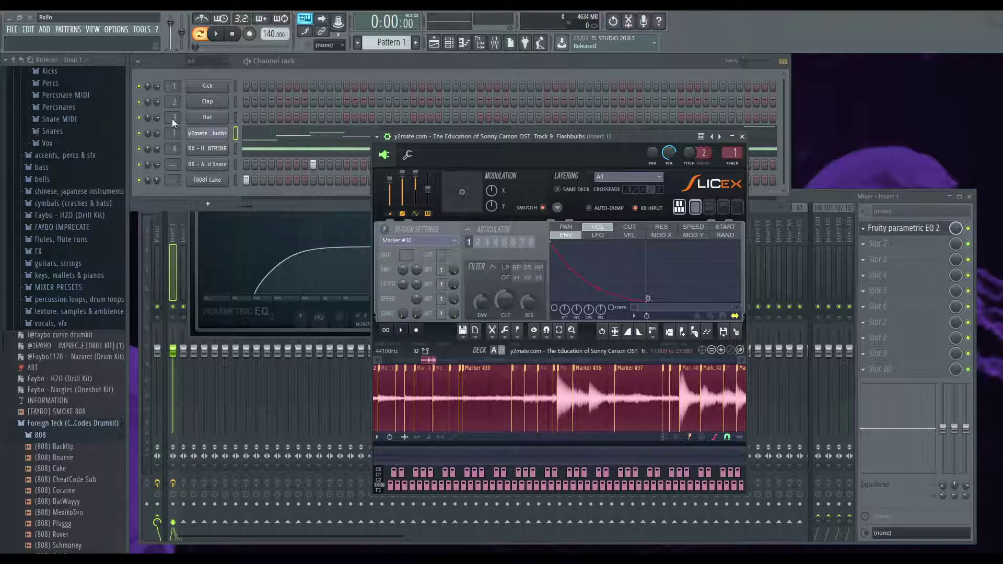
pyautogui.moveTo(601, 244); pyautogui.dragTo(590, 241)
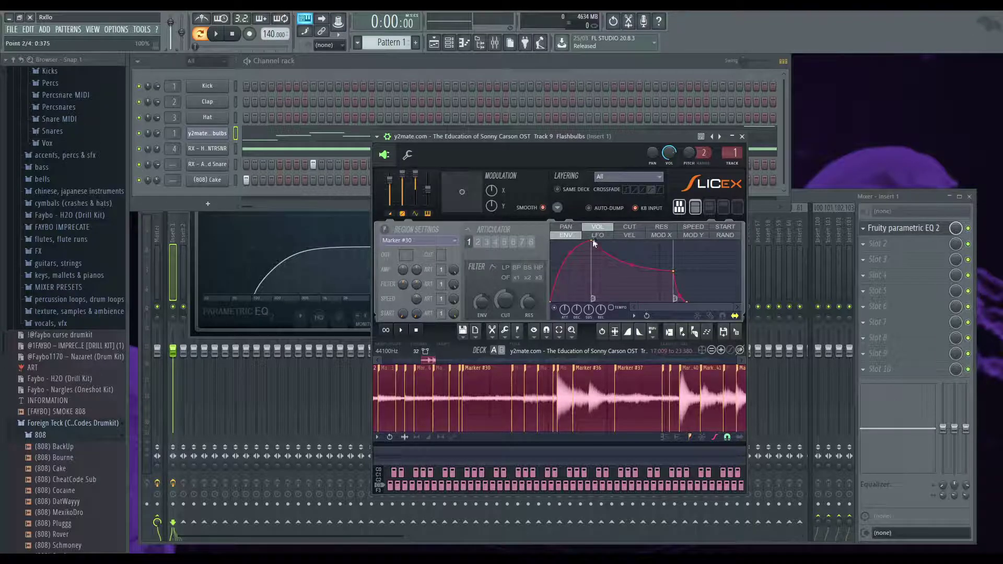
pyautogui.press('space')
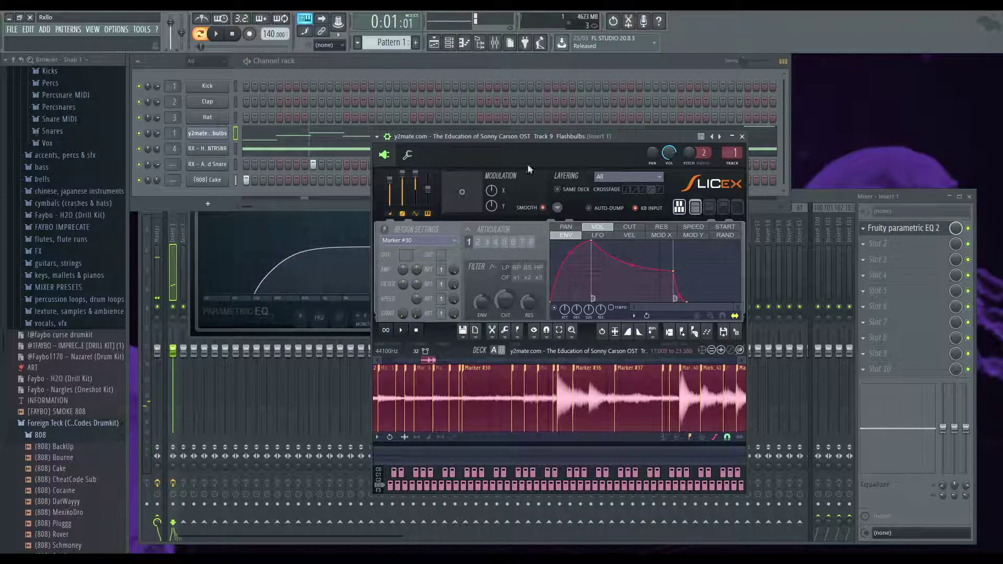
# - Shorten the attack of Slicex's volume envelope and play the pattern to hear the change
pyautogui.moveTo(589, 236); pyautogui.dragTo(568, 241)
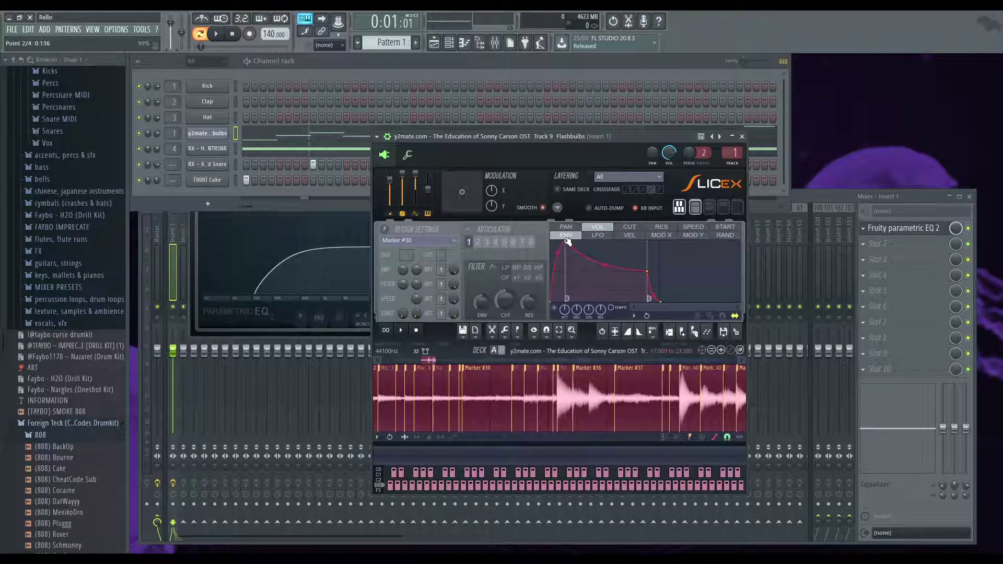
pyautogui.moveTo(568, 242); pyautogui.dragTo(565, 241)
pyautogui.click(218, 35)
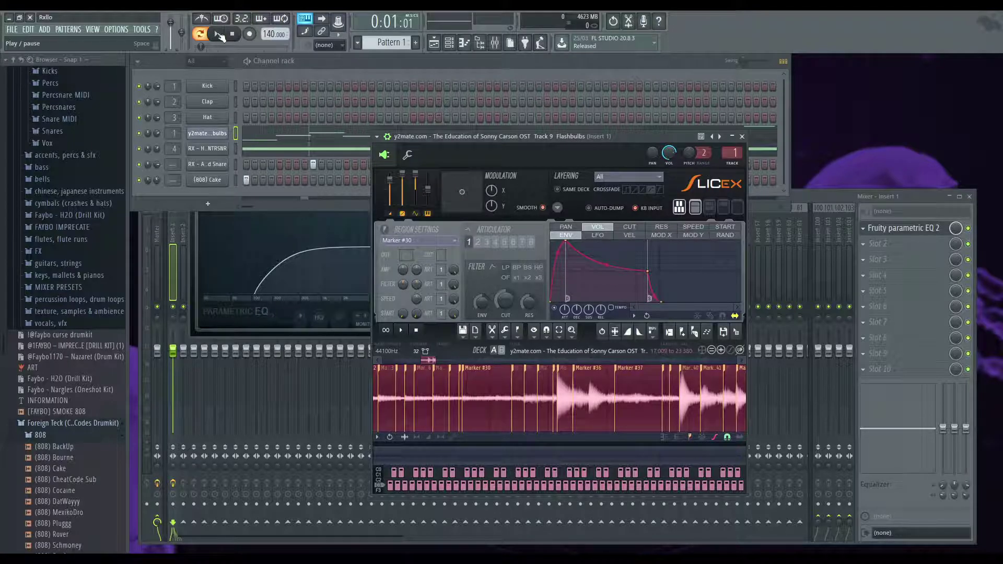
pyautogui.click(217, 35)
# - Try a much longer attack on Slicex's volume envelope and listen to the pattern with it
pyautogui.click(628, 236)
pyautogui.click(566, 235)
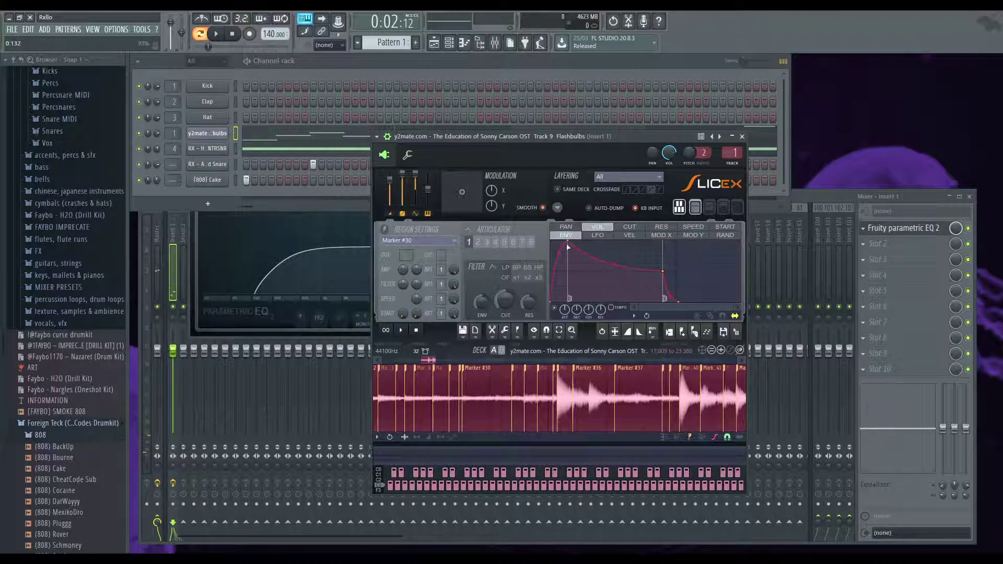
pyautogui.moveTo(567, 242); pyautogui.dragTo(619, 245)
pyautogui.click(218, 34)
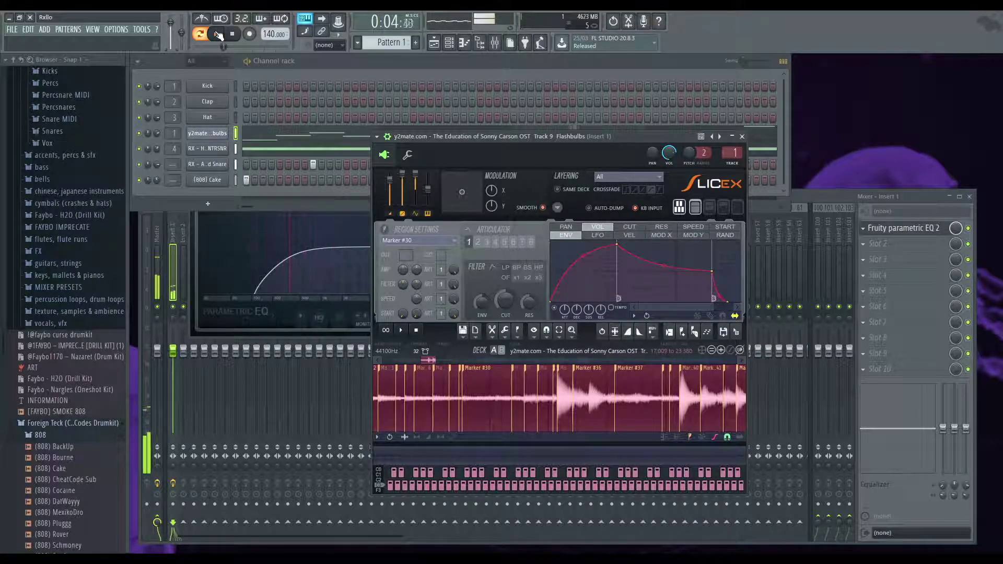
pyautogui.click(218, 34)
# - Set a very short attack on Slicex's volume envelope, with the peak close to the start, and play the pattern
pyautogui.moveTo(614, 250); pyautogui.dragTo(557, 244)
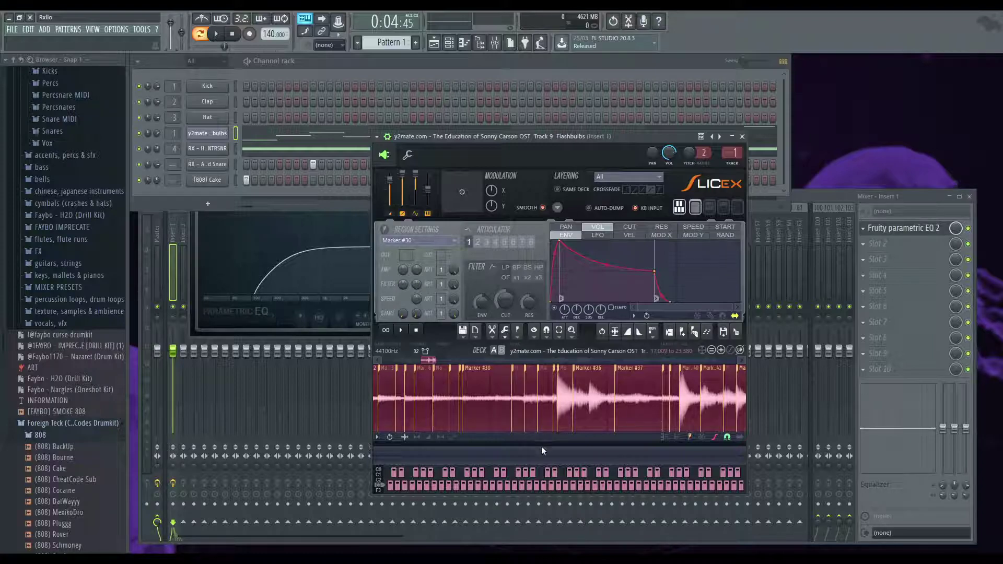
pyautogui.scroll(2, 541, 446)
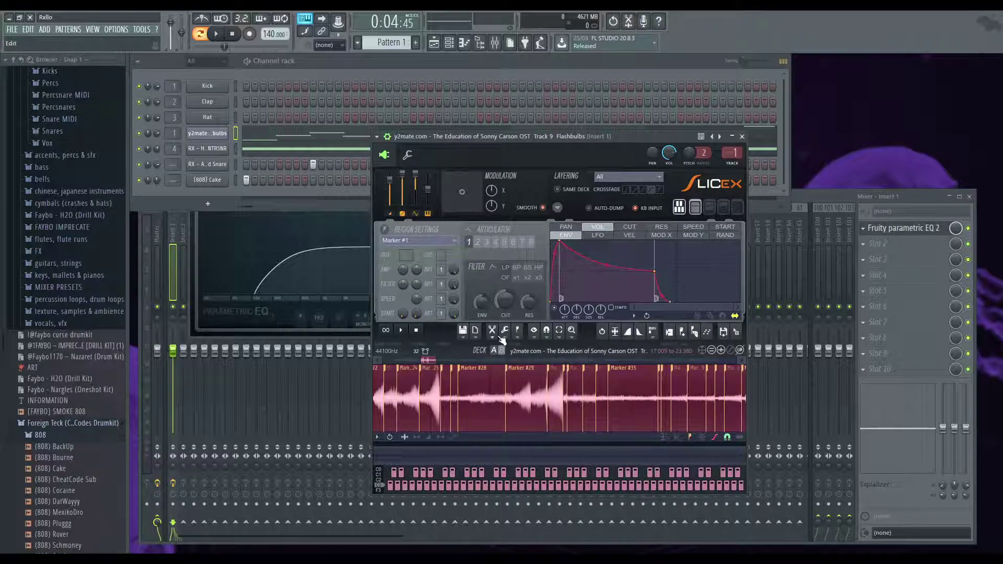
pyautogui.press('space')
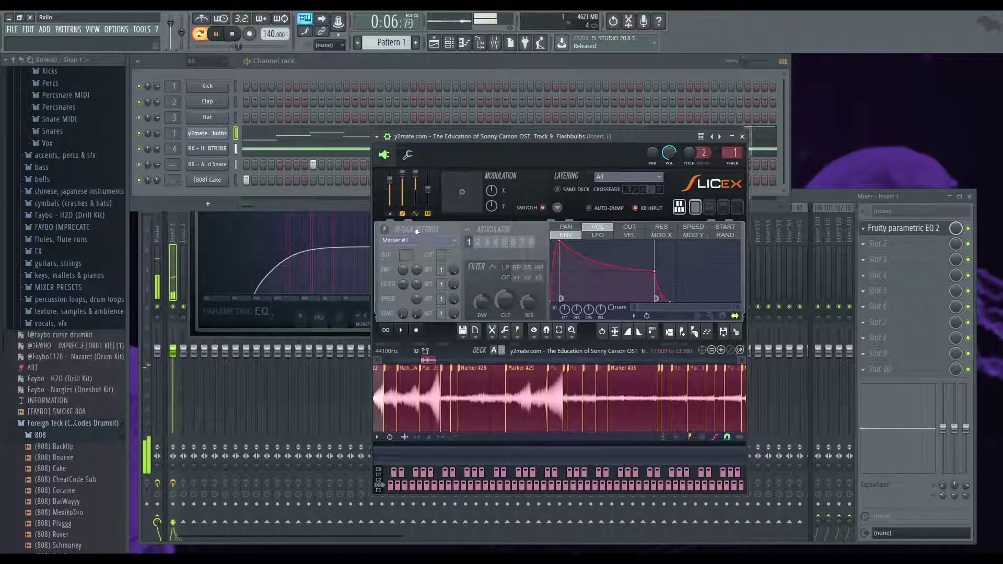
pyautogui.press('space')
pyautogui.press('space')
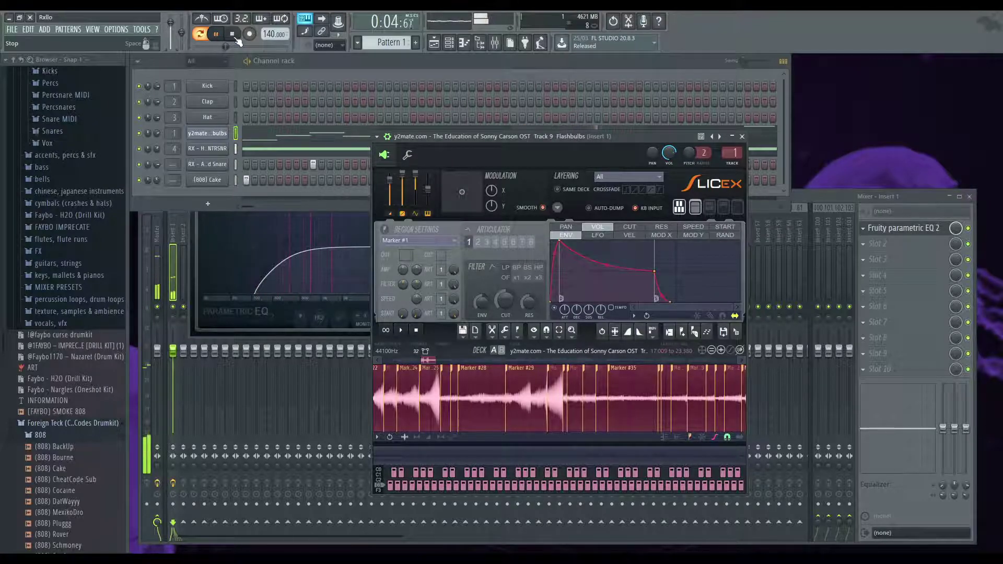
pyautogui.press('space')
# - Select the entire sample waveform in Slicex, from before the first slice to past the last
pyautogui.scroll(-3, 486, 391)
pyautogui.scroll(-5, 461, 384)
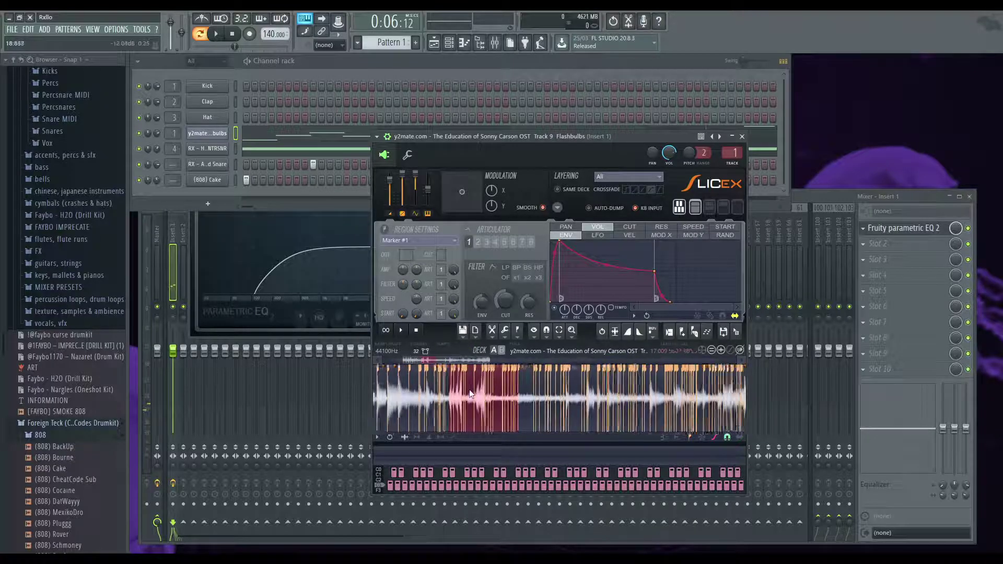
pyautogui.scroll(5, 444, 400)
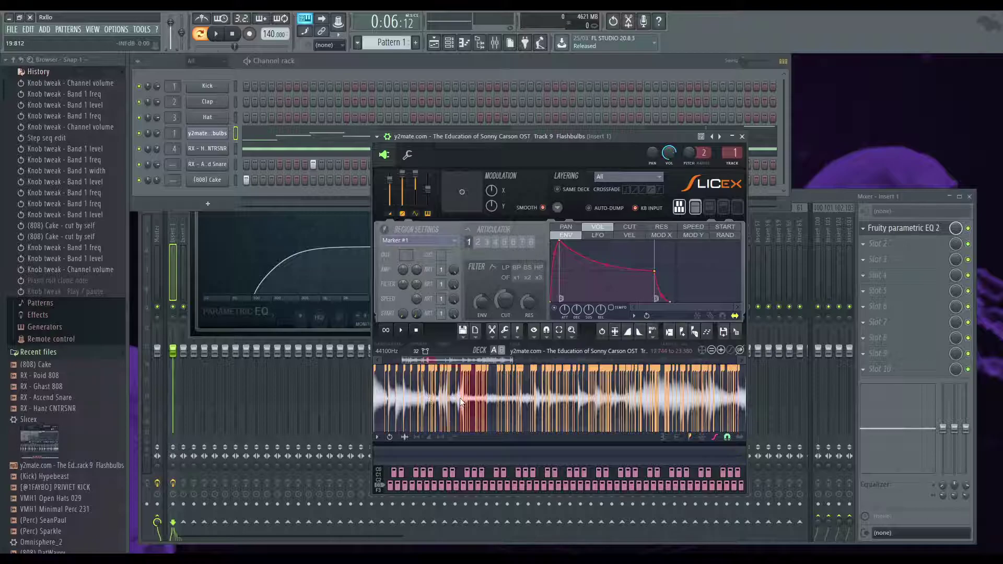
pyautogui.scroll(-4, 461, 401)
pyautogui.scroll(-6, 470, 398)
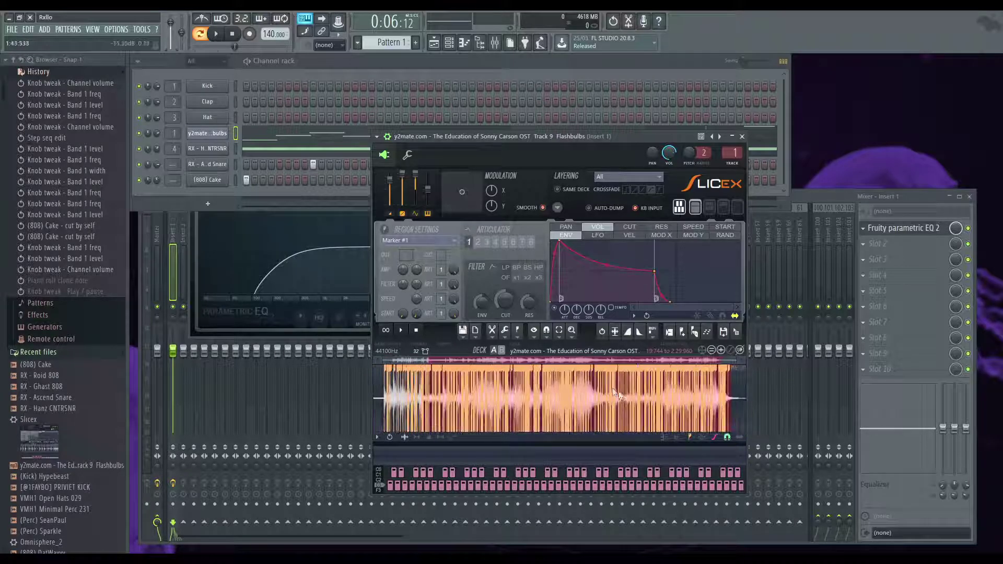
pyautogui.scroll(-3, 745, 404)
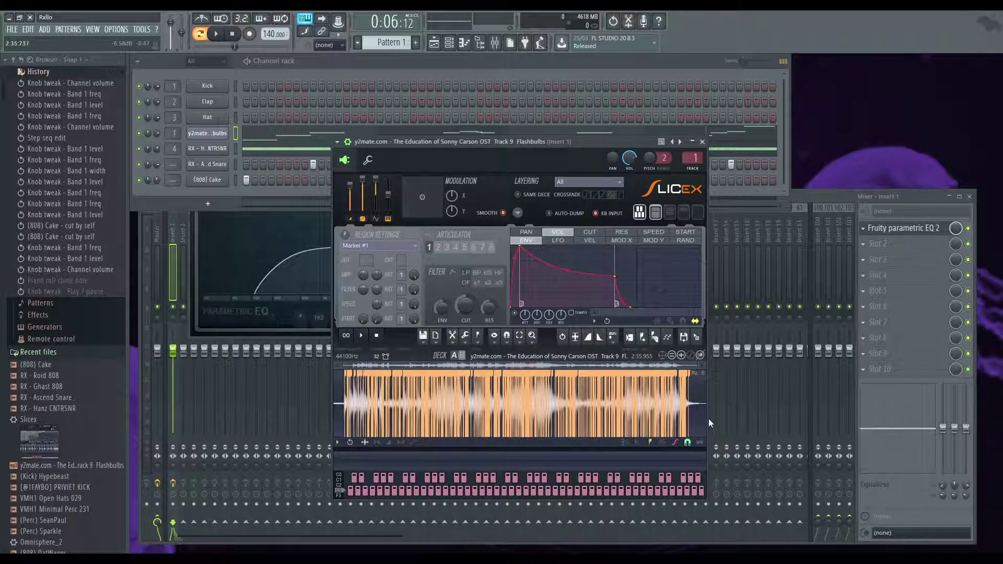
pyautogui.moveTo(470, 141); pyautogui.dragTo(340, 136)
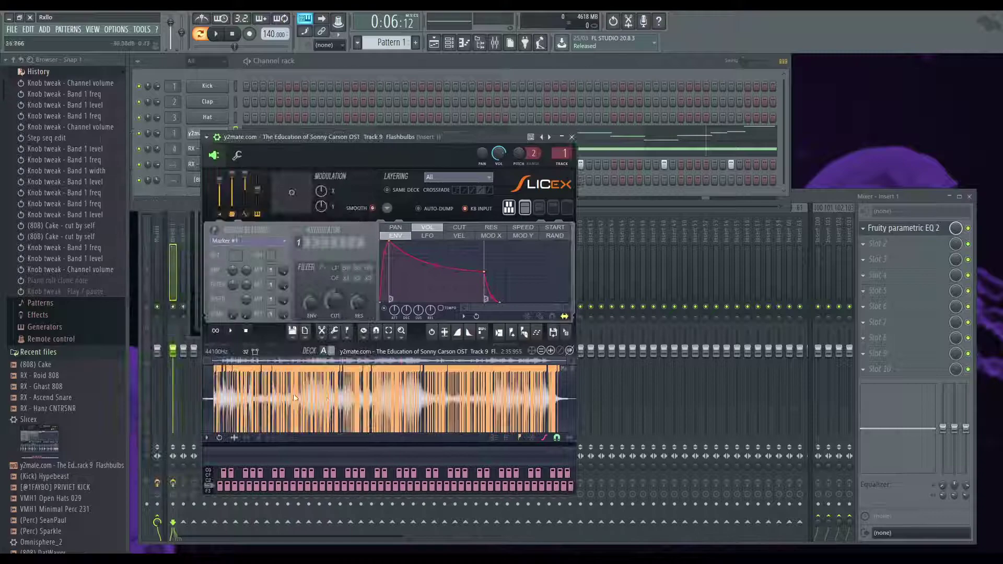
pyautogui.moveTo(205, 378); pyautogui.dragTo(594, 400)
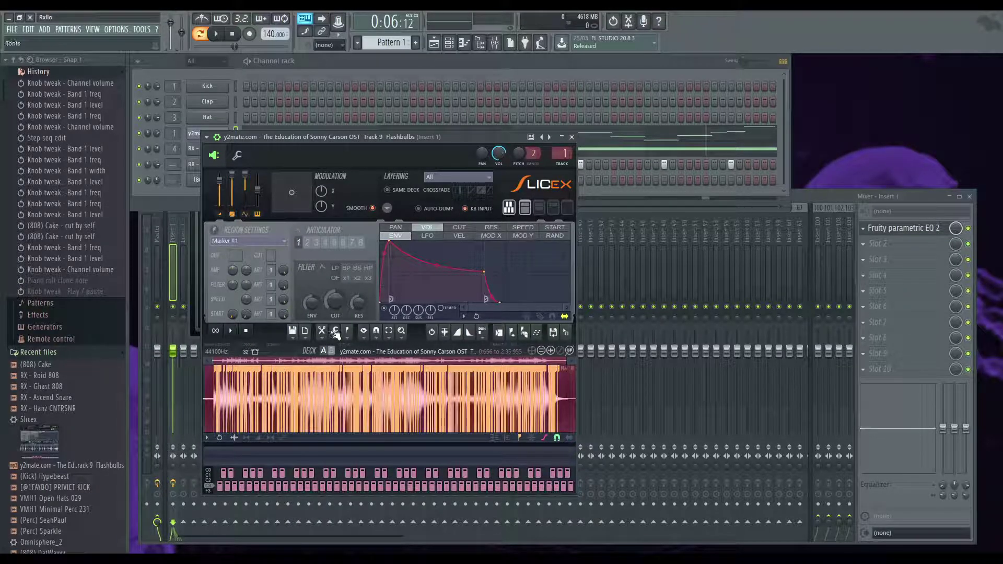
# - Play and stop the pattern, and close the Slicex and mixer windows
pyautogui.press('space')
pyautogui.moveTo(403, 140); pyautogui.dragTo(494, 146)
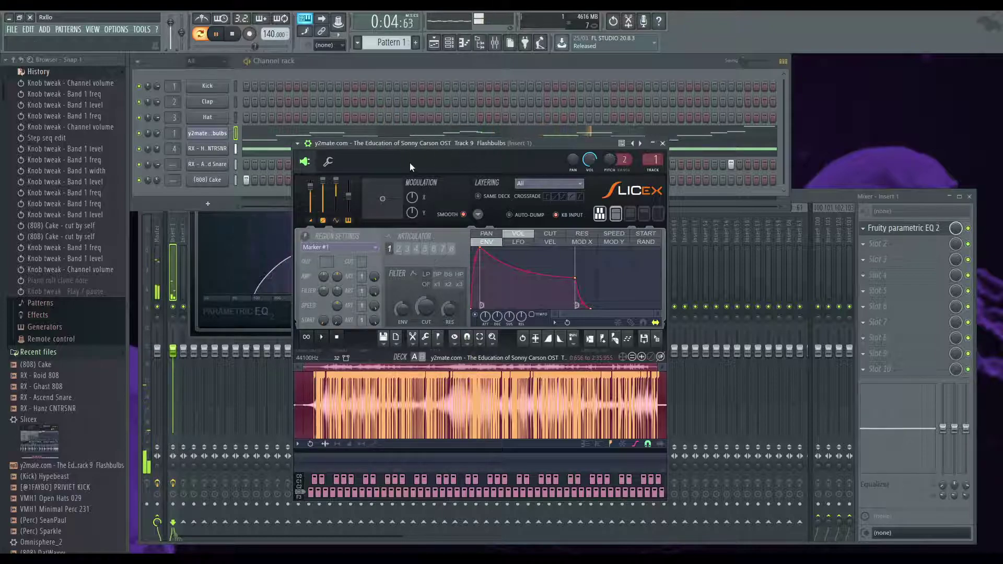
pyautogui.press('space')
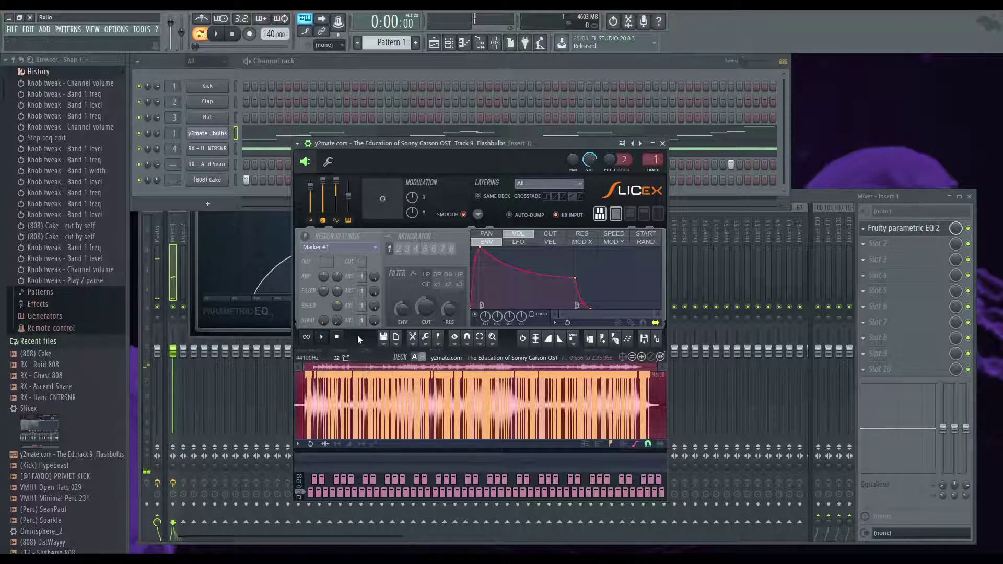
pyautogui.click(662, 143)
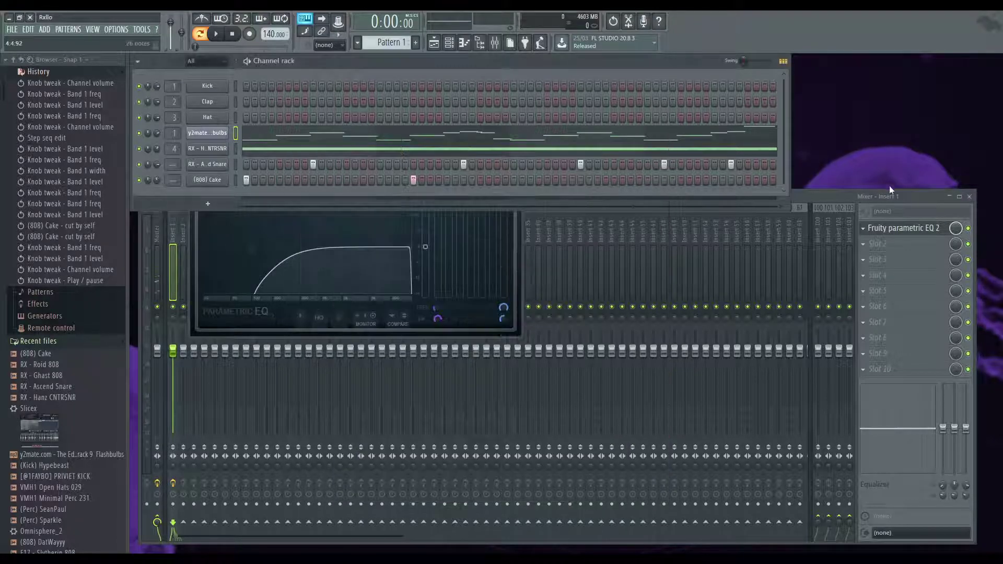
pyautogui.click(949, 196)
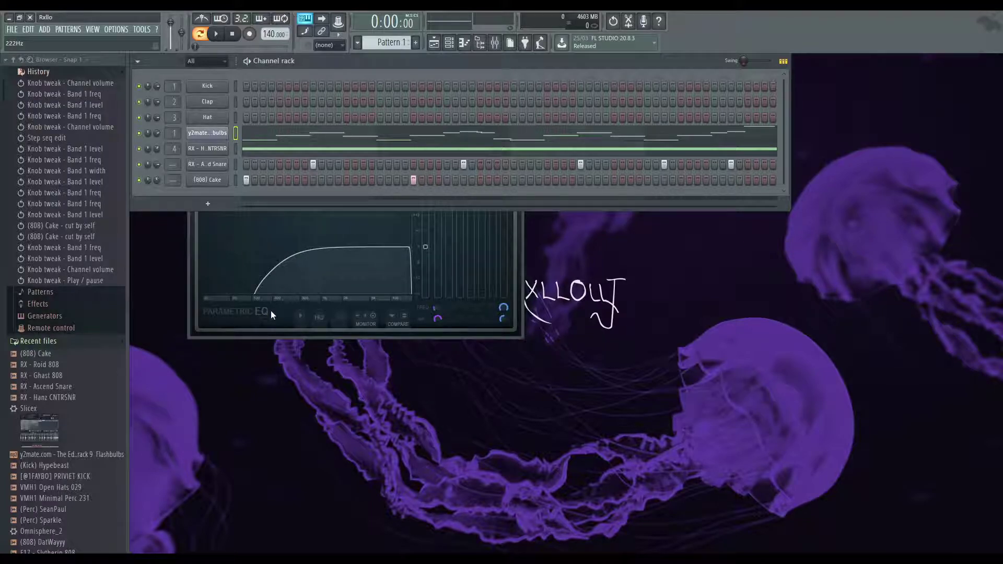
# - Collapse the browser's folders and look through Packs, starting with the Rapture Drum Kit
pyautogui.click(16, 63)
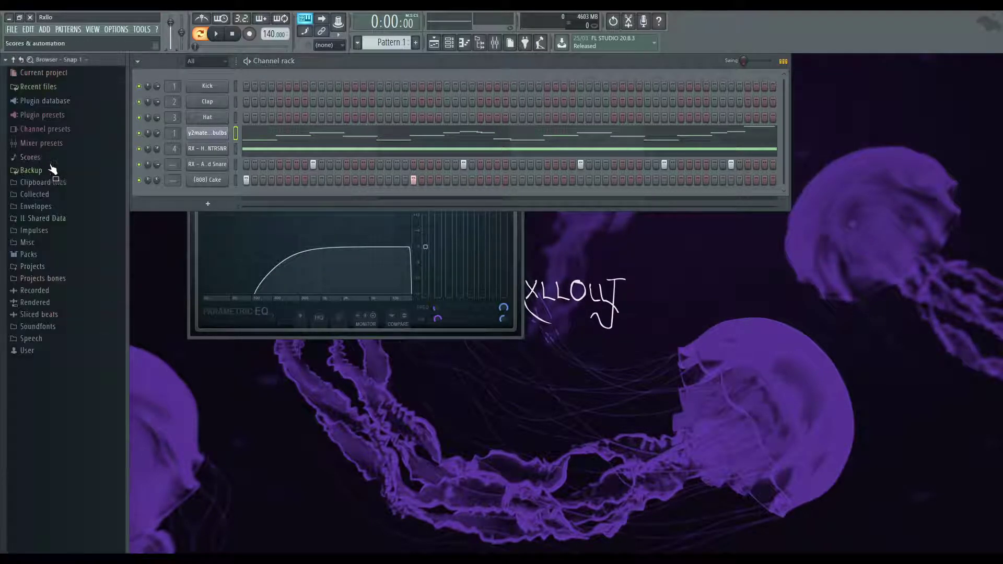
pyautogui.click(31, 254)
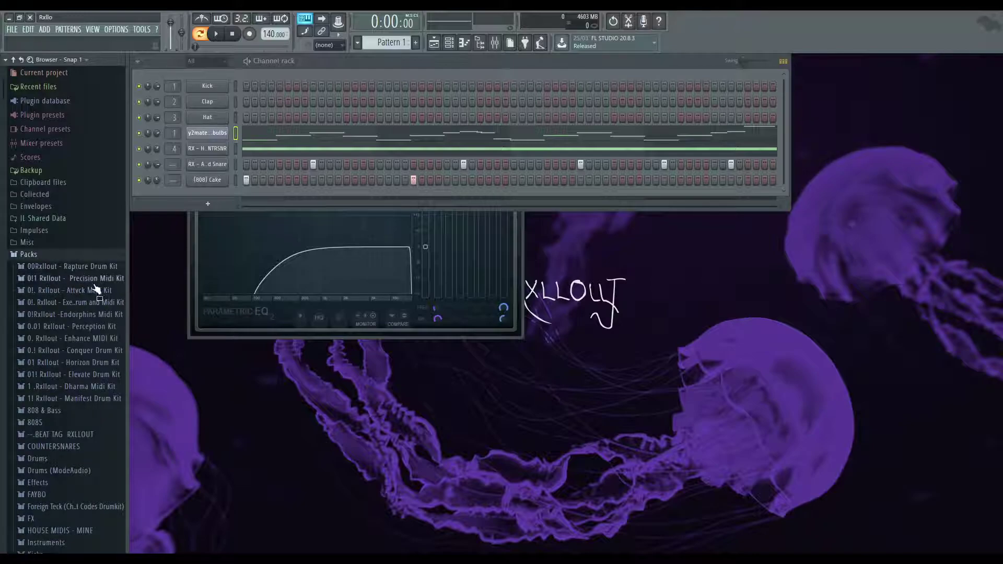
pyautogui.click(99, 267)
pyautogui.click(99, 267)
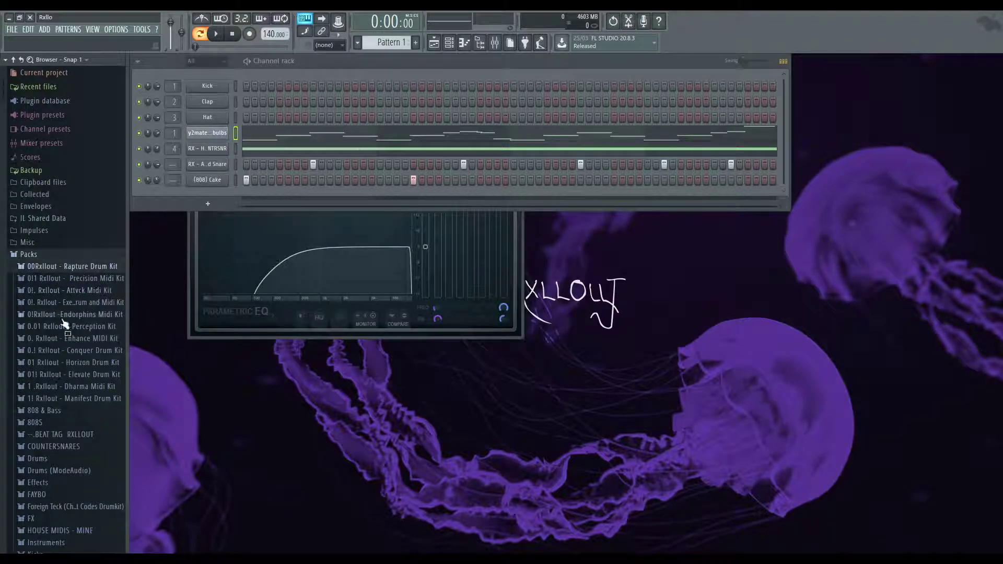